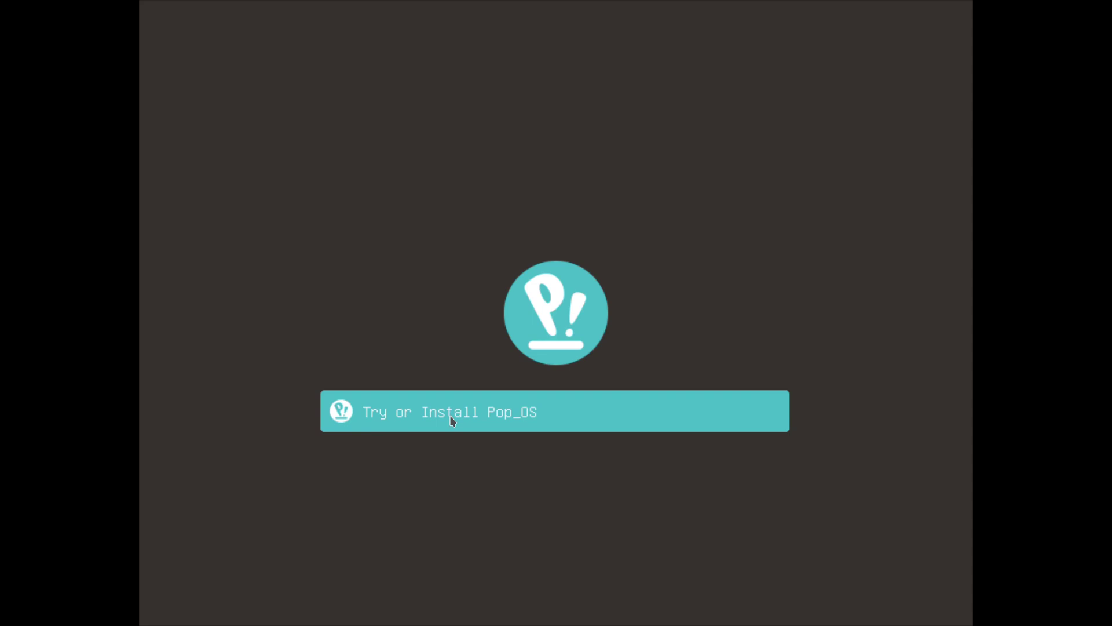
- Boot into Try or Install Pop_OS, set the display resolution to 3840 × 2160 (16:9) at 200 % scale and keep the changes
key("Return")
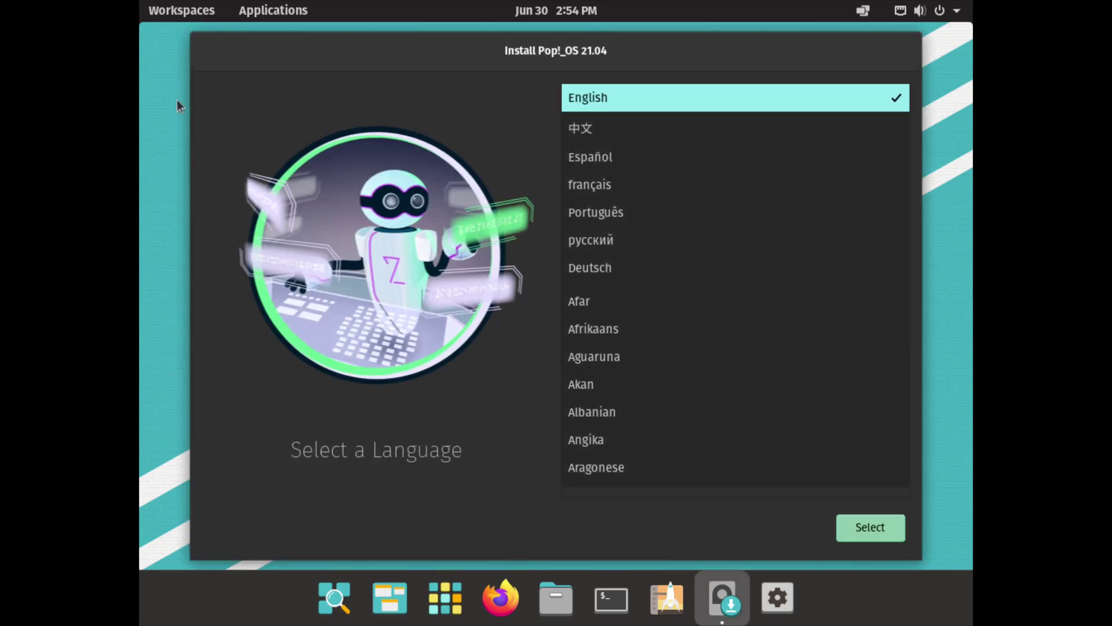
right_click(155, 94)
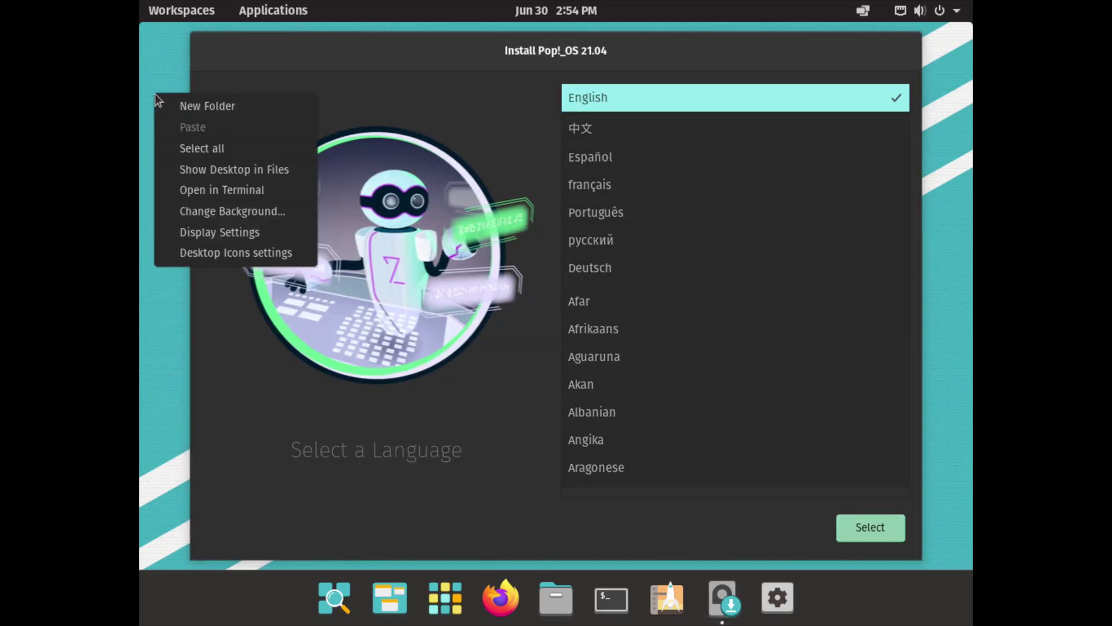
left_click(199, 232)
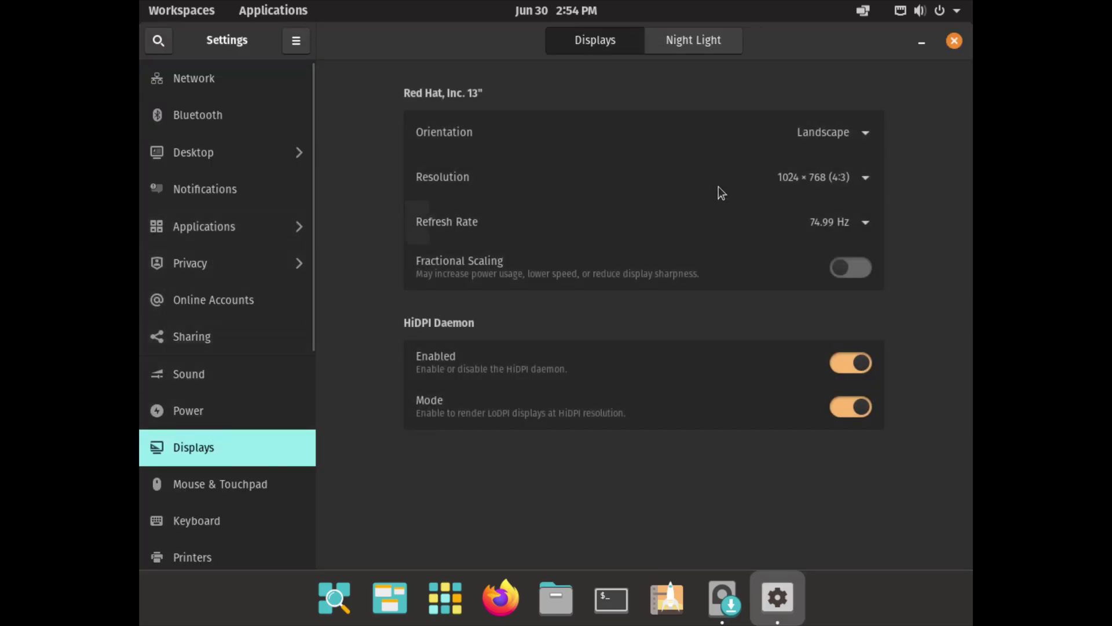
left_click(822, 176)
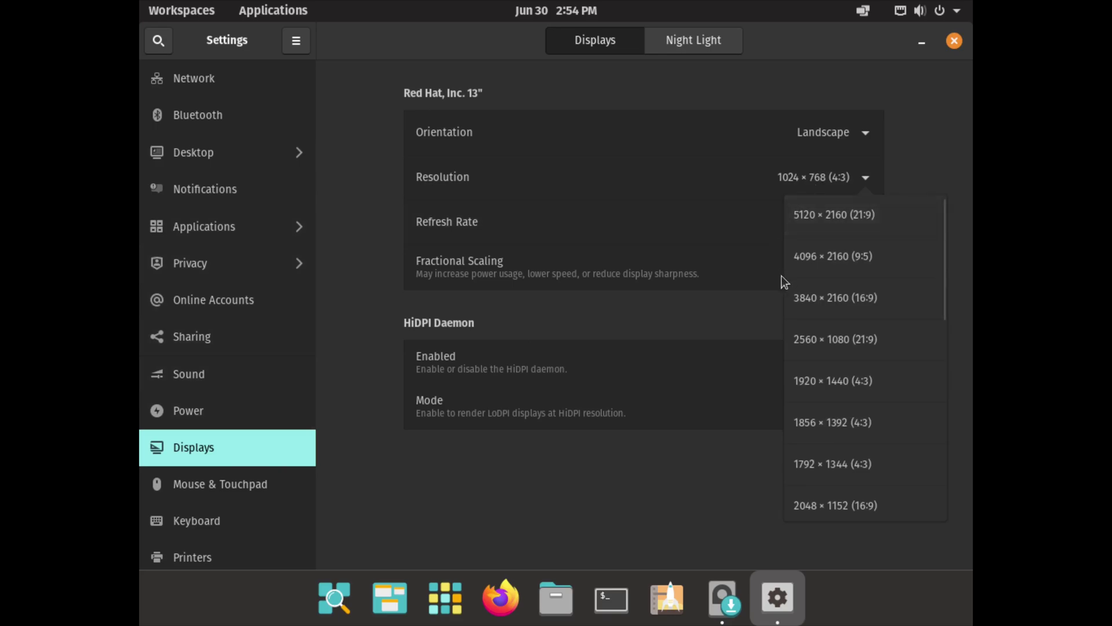
left_click(800, 296)
left_click(744, 225)
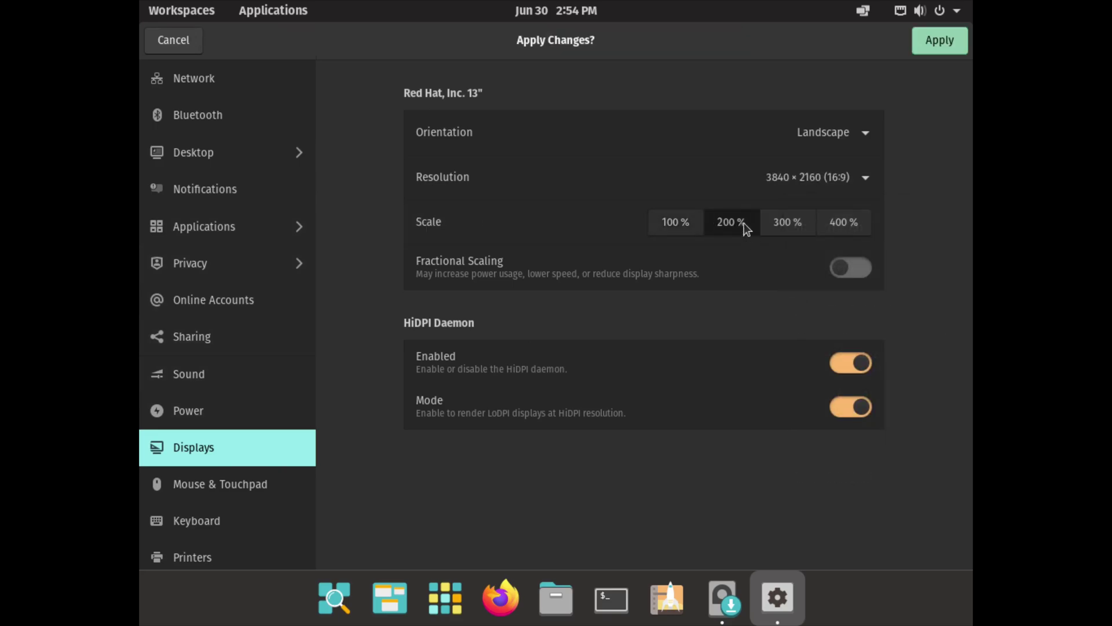
left_click(940, 41)
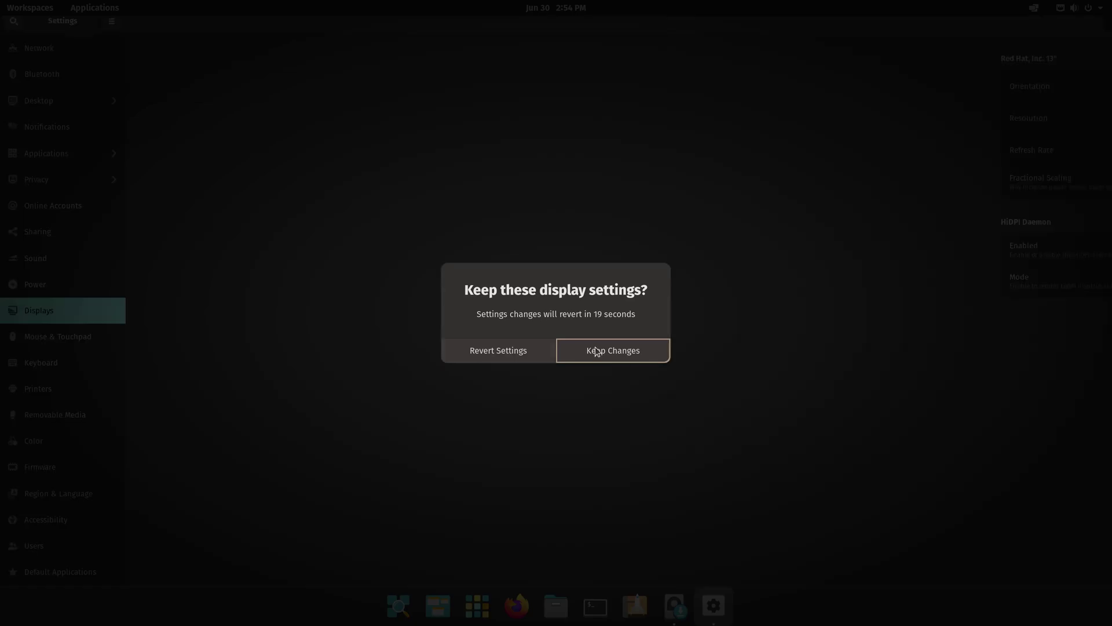
left_click(631, 350)
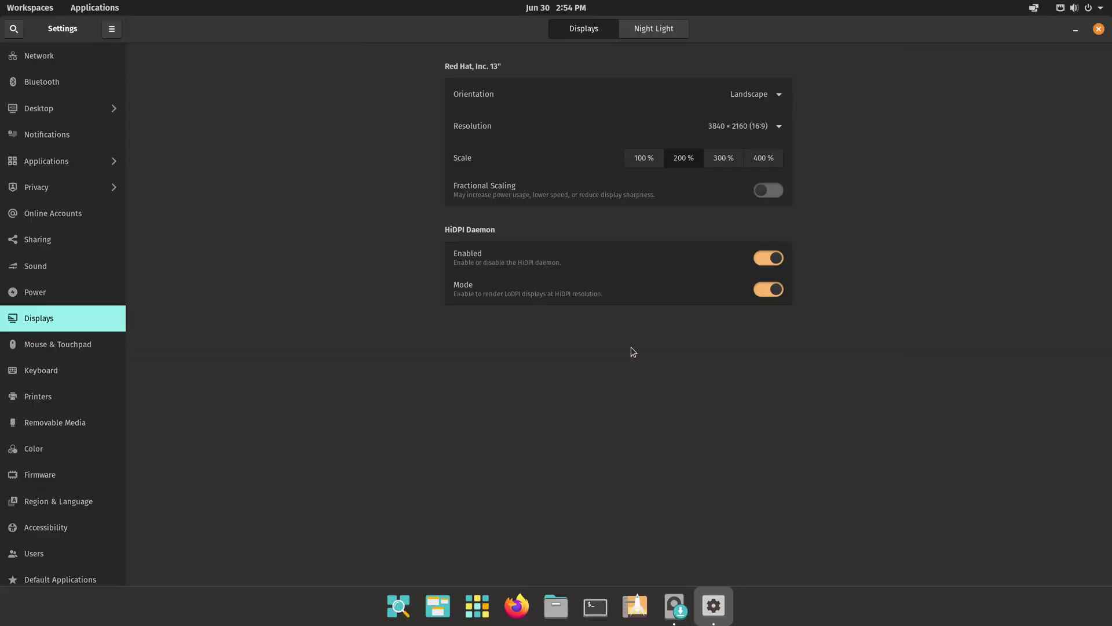
left_click(1099, 29)
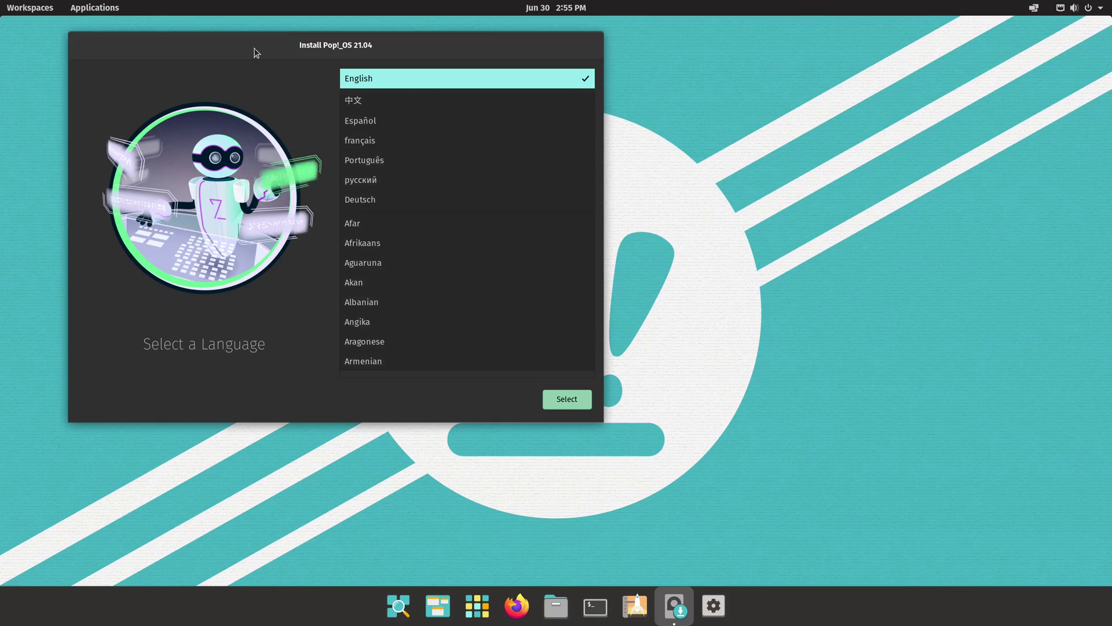
- Move the installer window to the middle of the desktop and choose English with United States as the installation language
left_click_drag(253, 47, 478, 117)
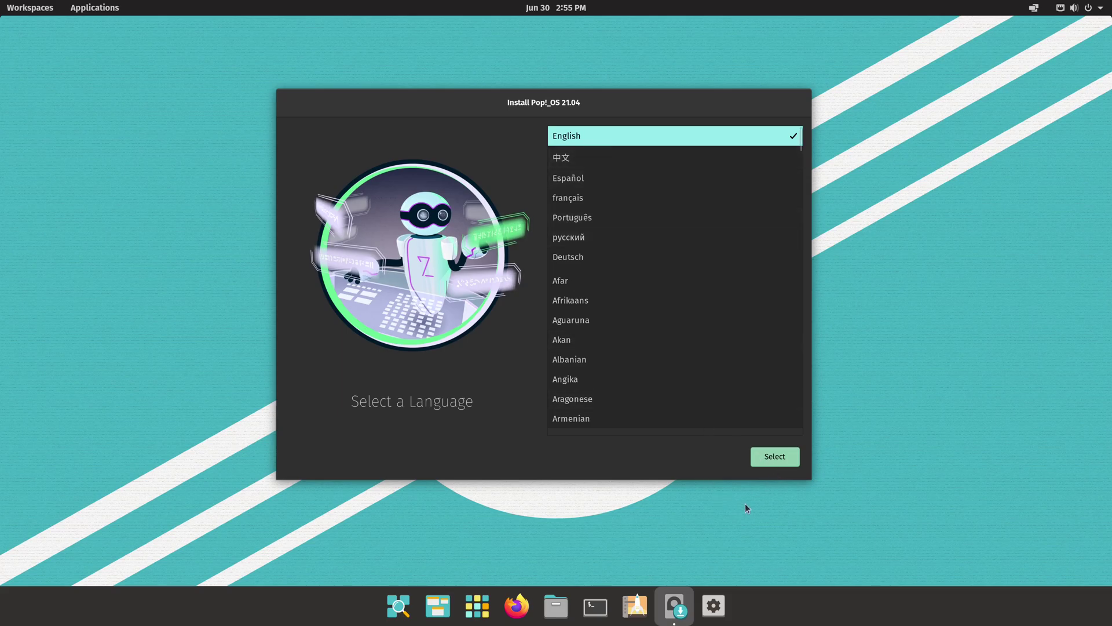
left_click(780, 456)
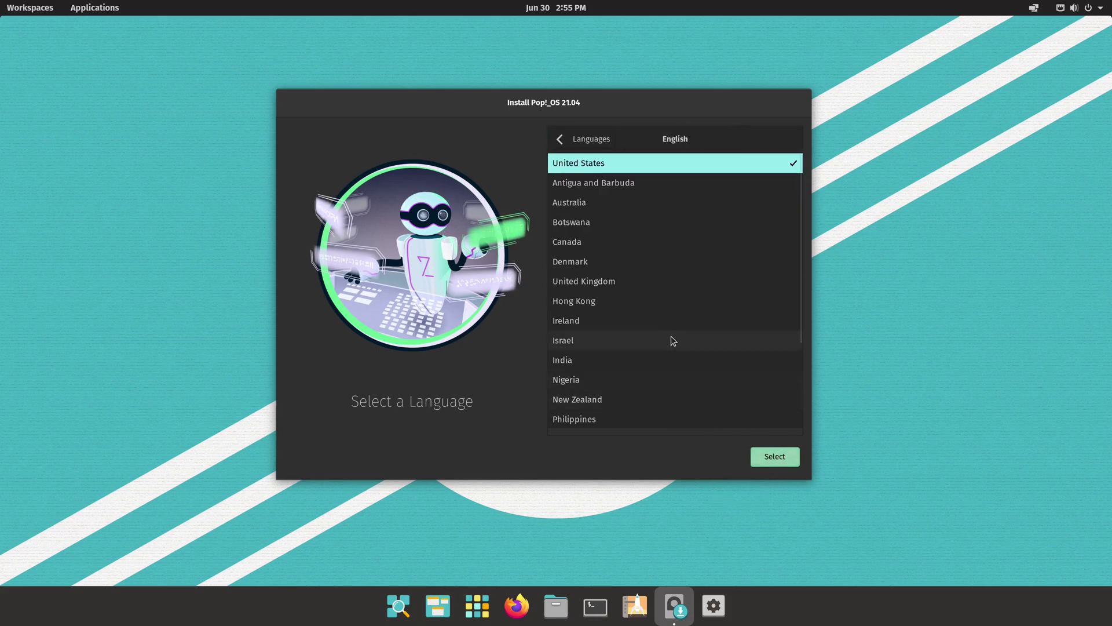
left_click(778, 459)
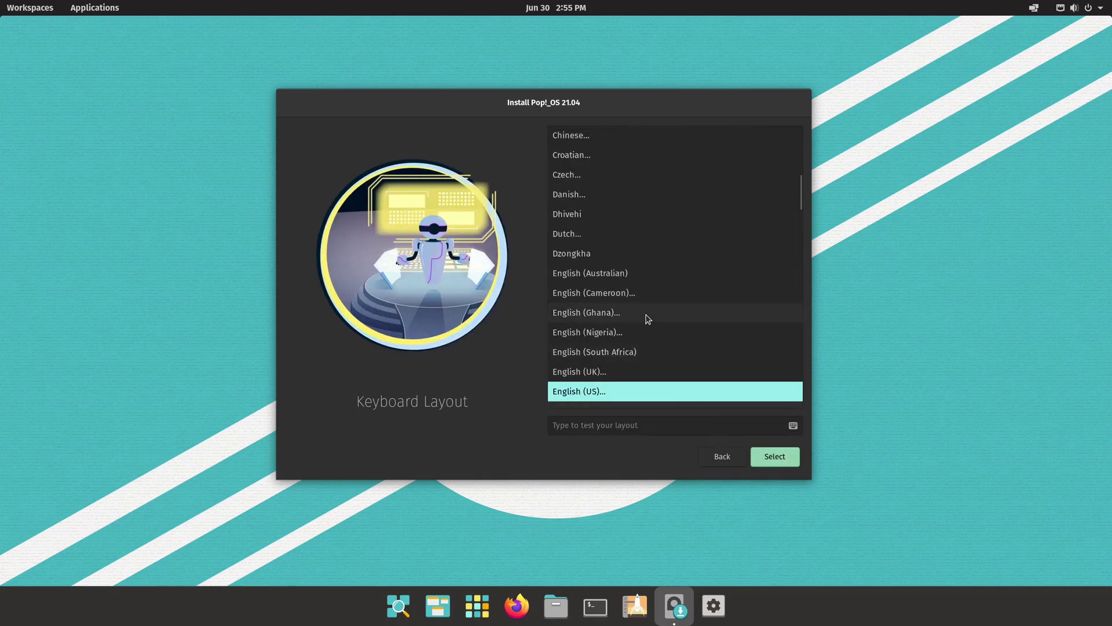
- Choose the German (Switzerland, no dead keys) keyboard layout for the installation
scroll(646, 318, "down", 5)
scroll(647, 319, "down", 4)
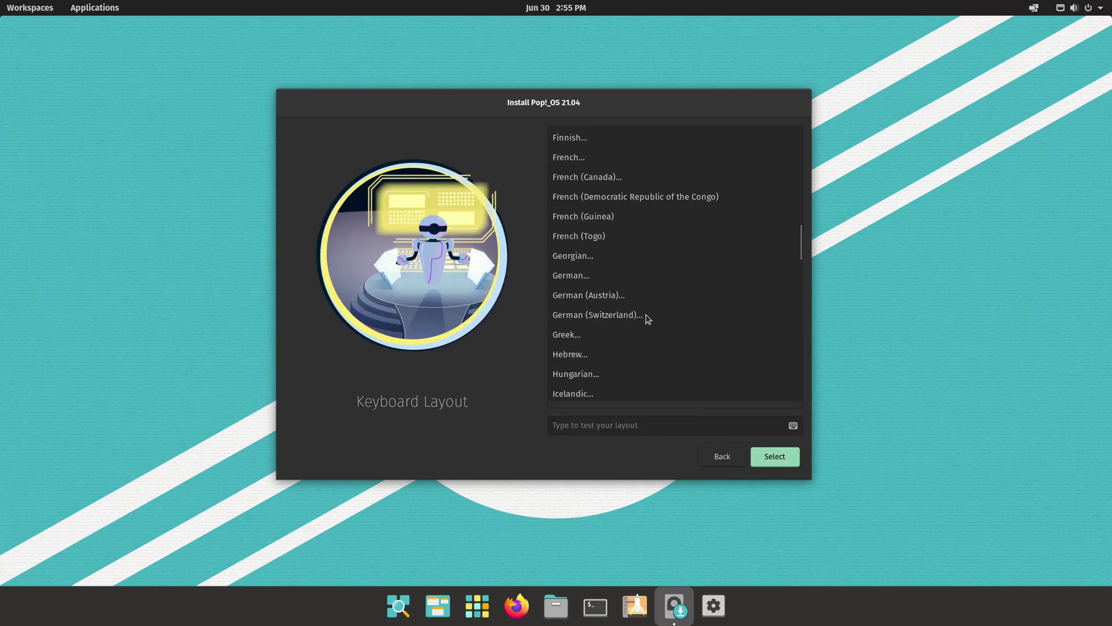
left_click(621, 316)
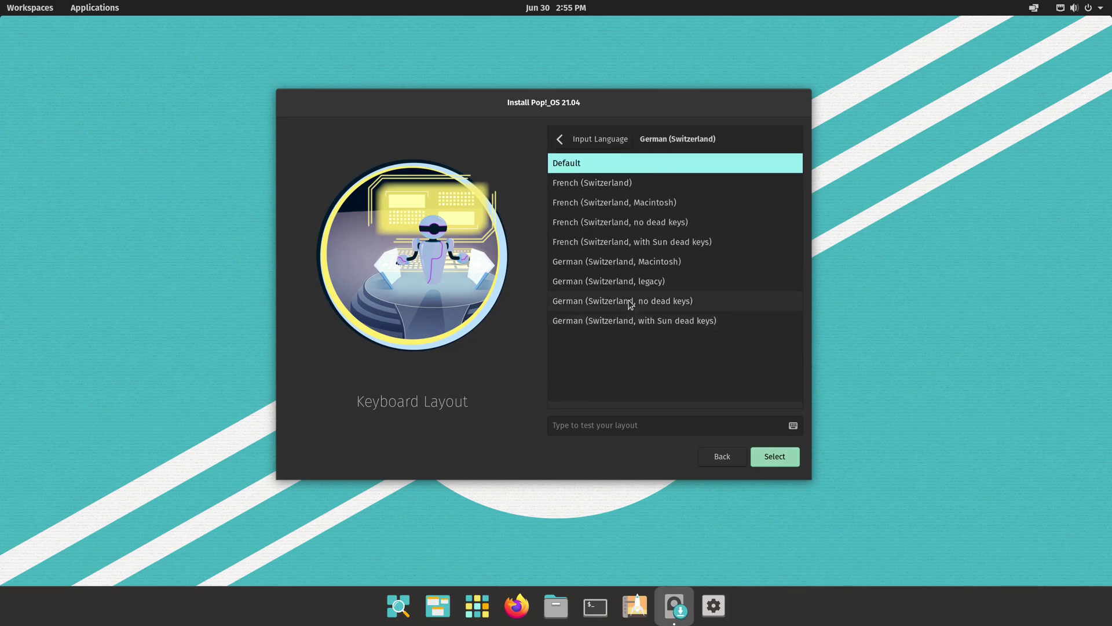
left_click(628, 300)
left_click(775, 457)
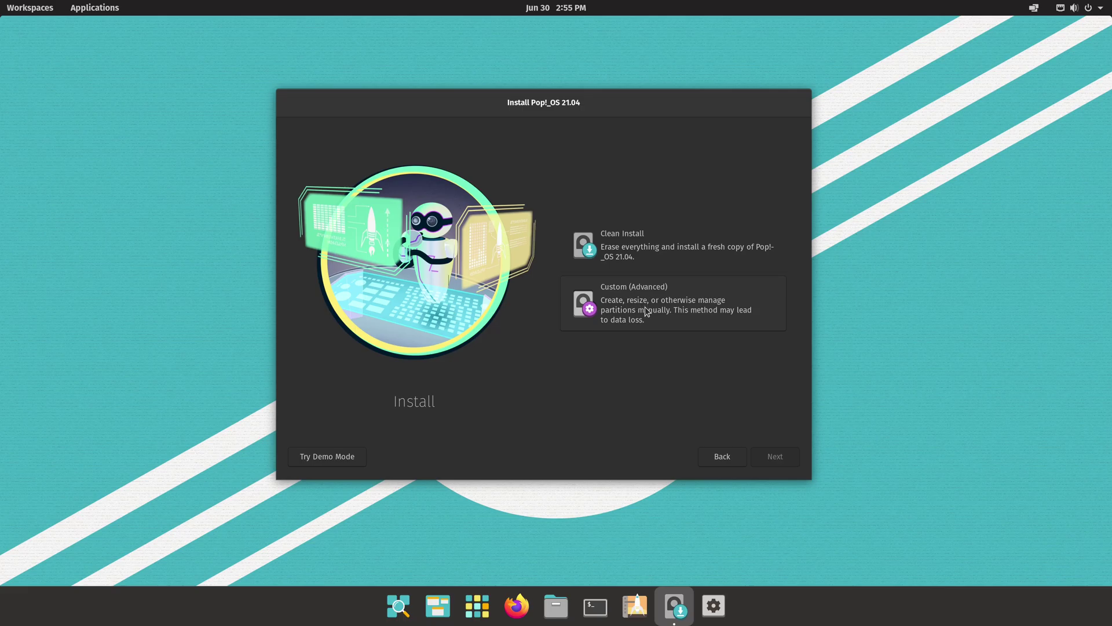
- Choose a Clean Install and erase the 50.0 GiB Virtio Block Device /dev/vda as the target drive
left_click(654, 249)
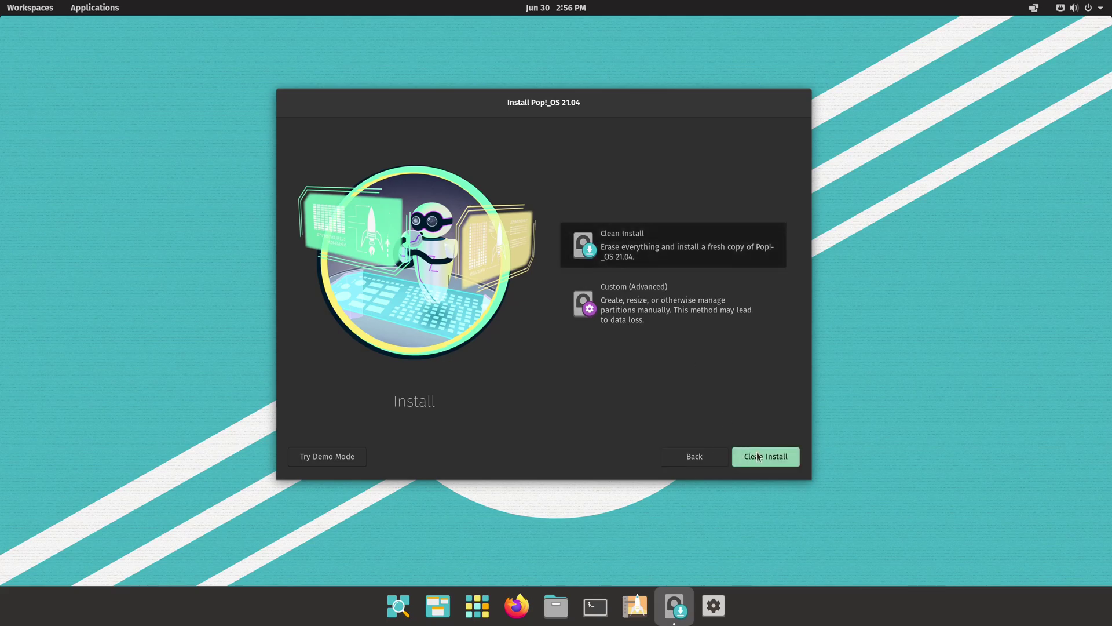
left_click(758, 457)
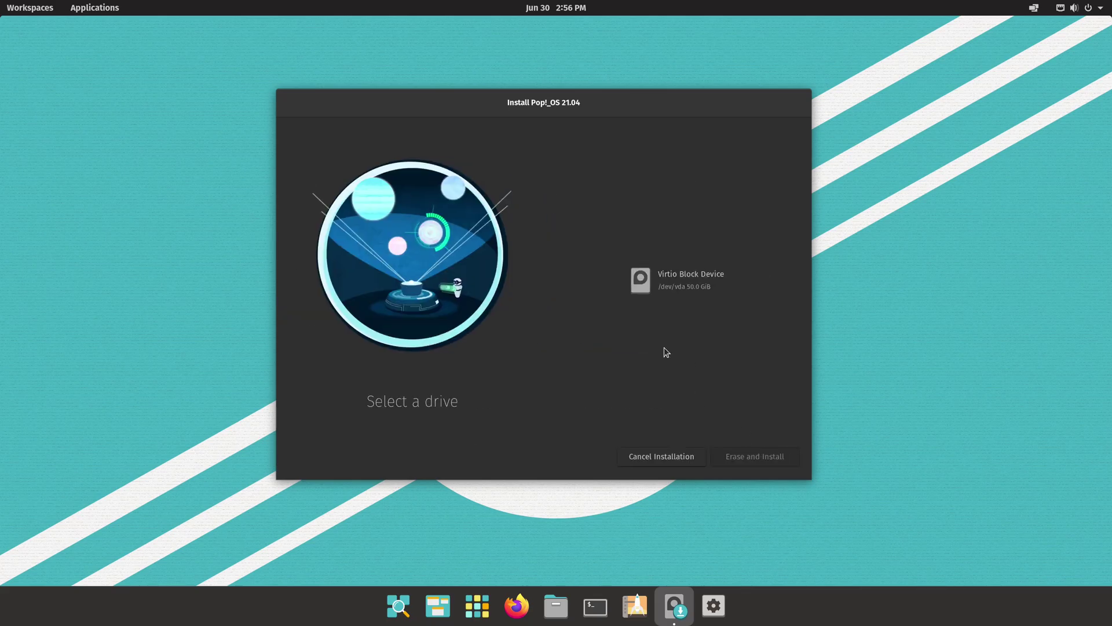
left_click(680, 286)
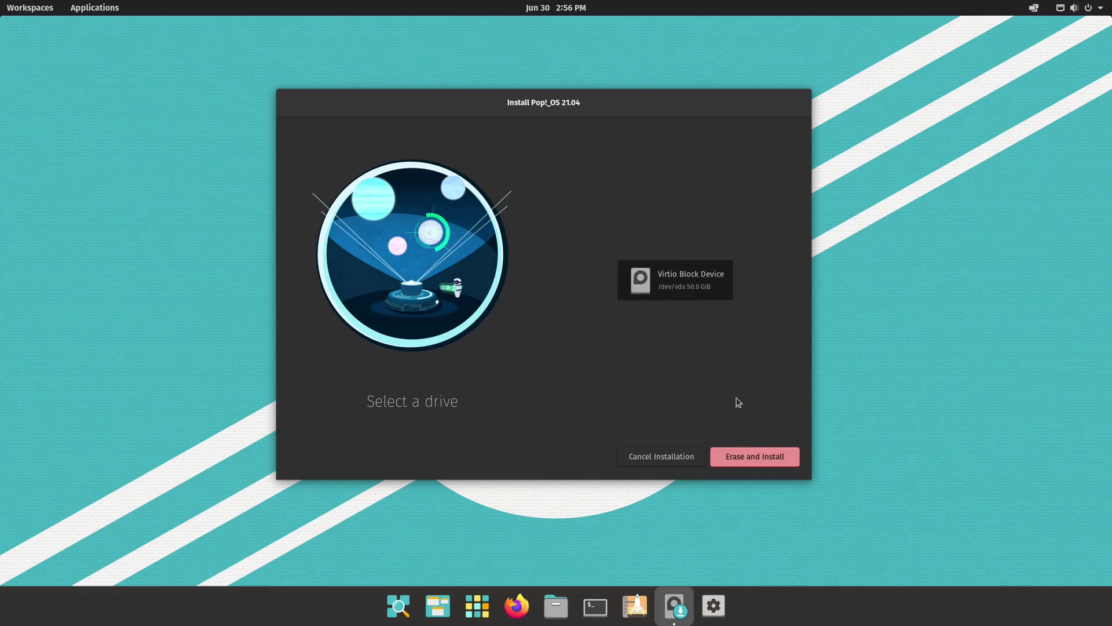
left_click(761, 464)
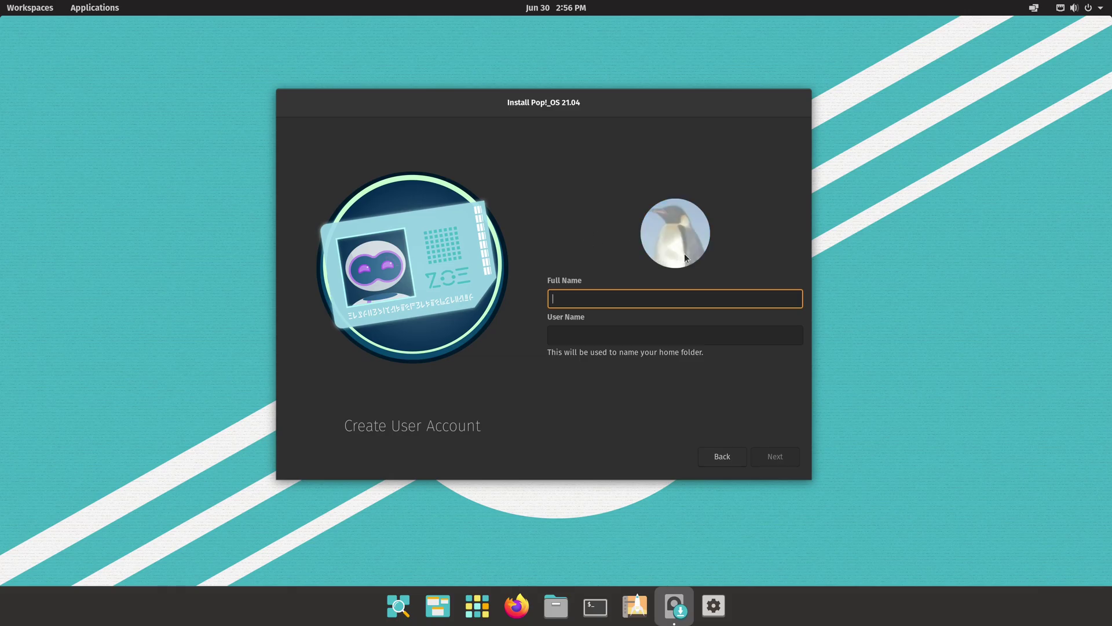
left_click(685, 234)
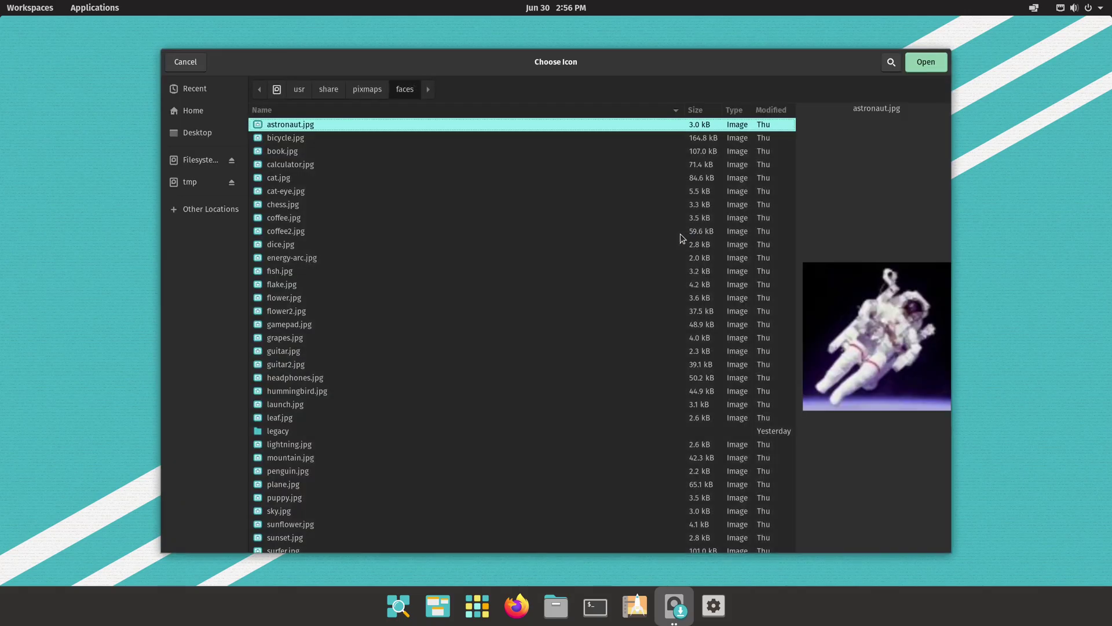
scroll(294, 264, "down", 1)
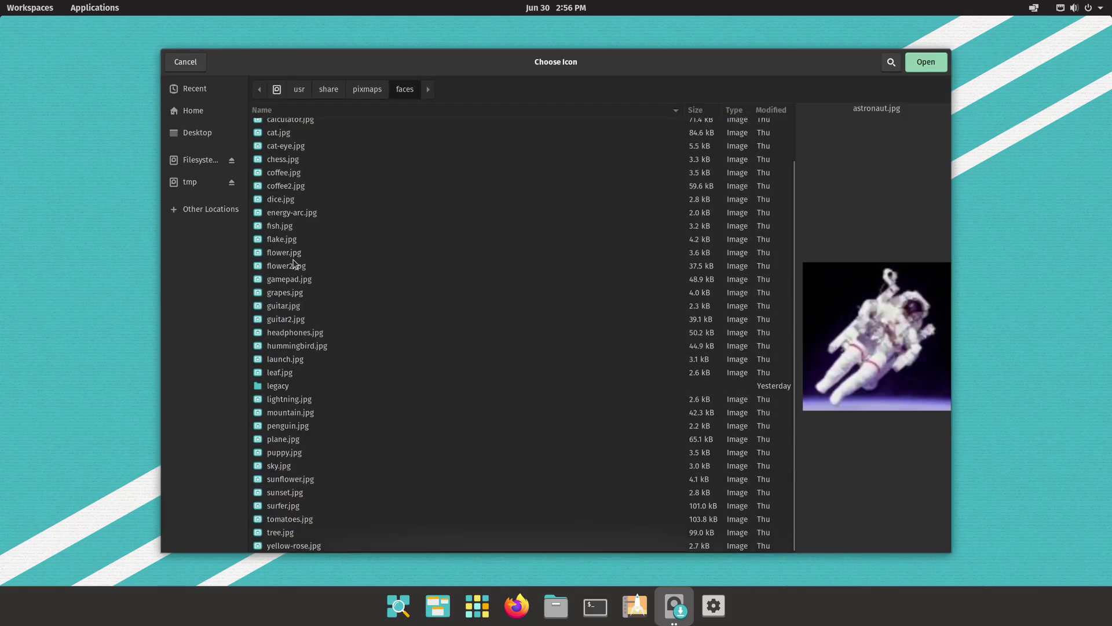
left_click(186, 62)
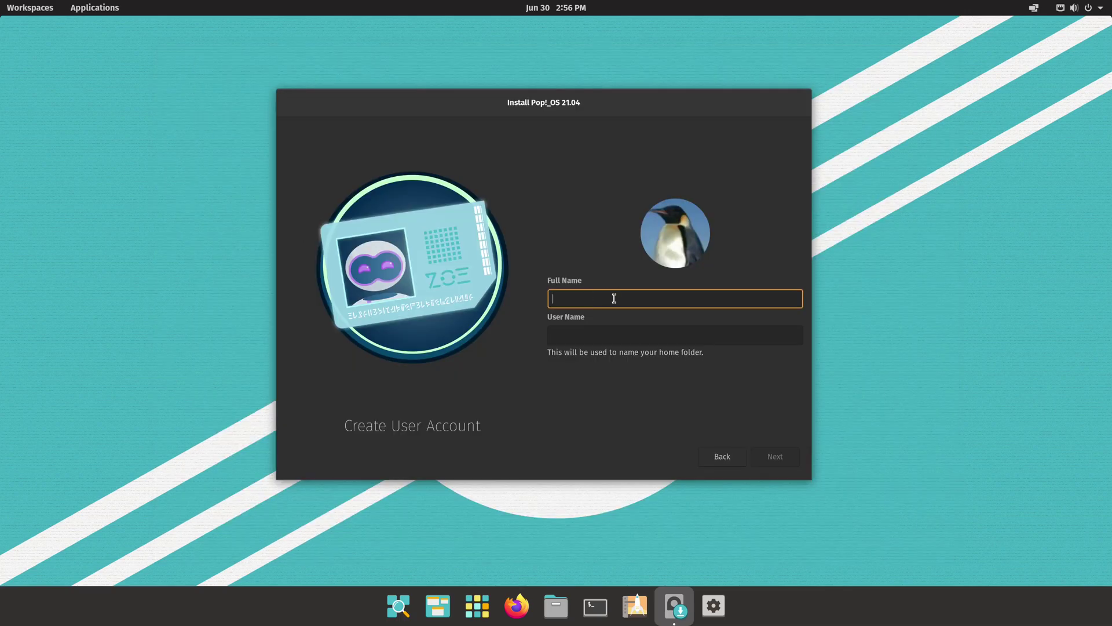
- Enter the full name for the new user account and continue with the suggested user name
type("Ermanno")
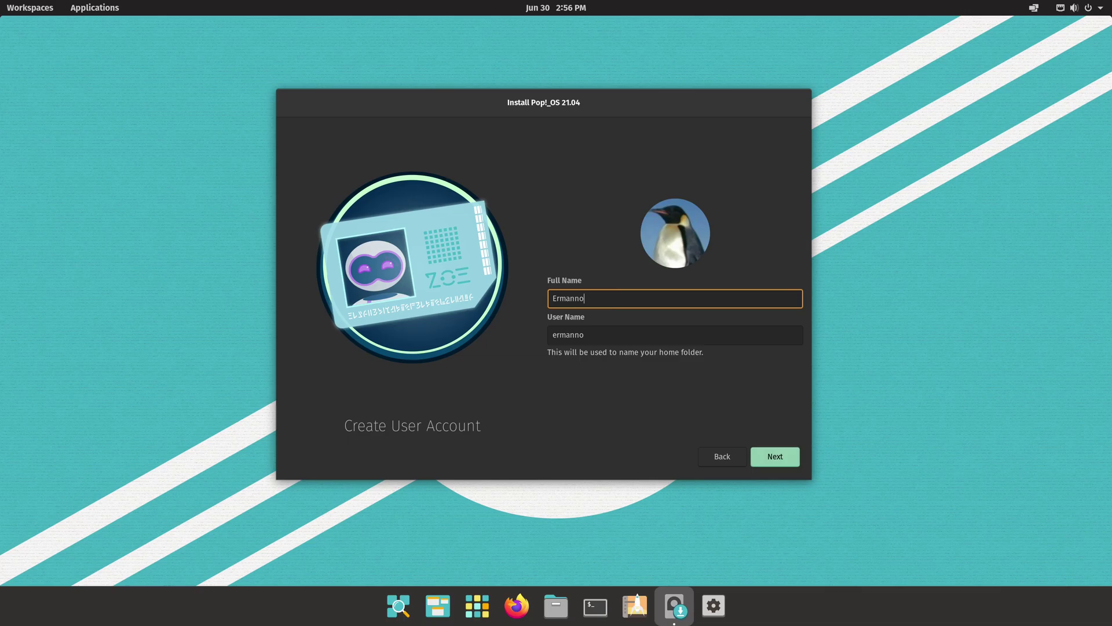
key("Tab")
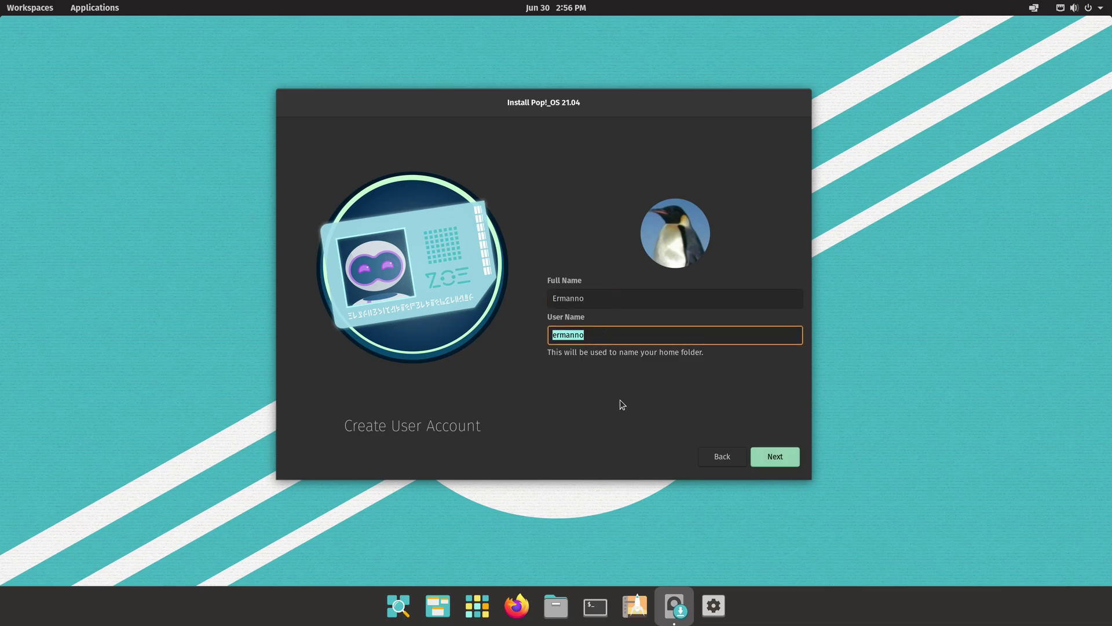
left_click(783, 459)
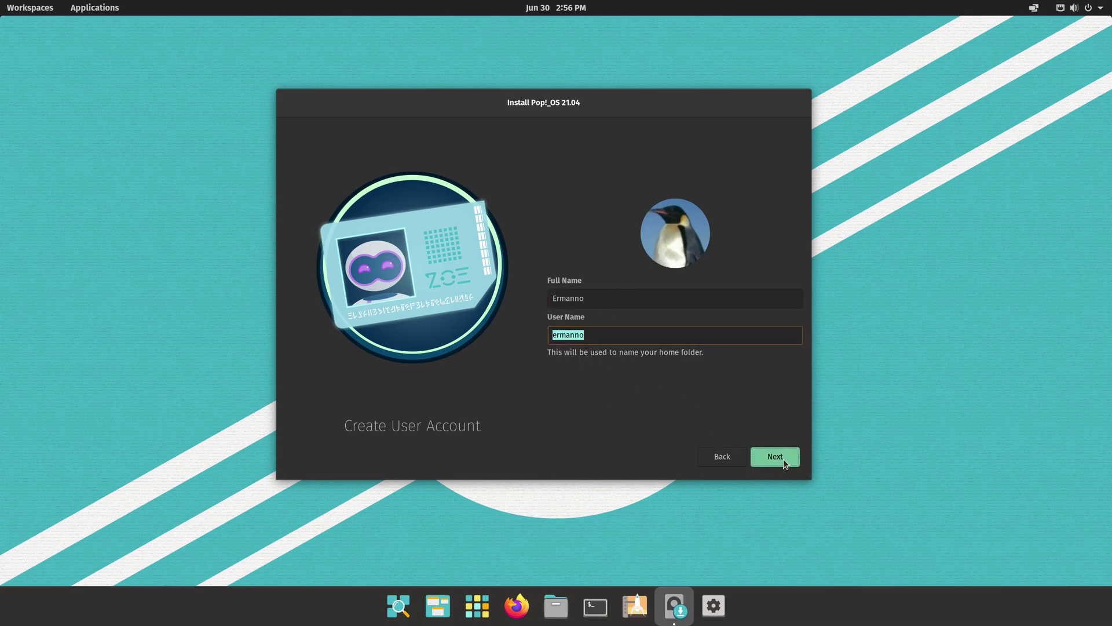
- Enter and confirm the account password for the new user, and continue to the drive encryption options
type("•••")
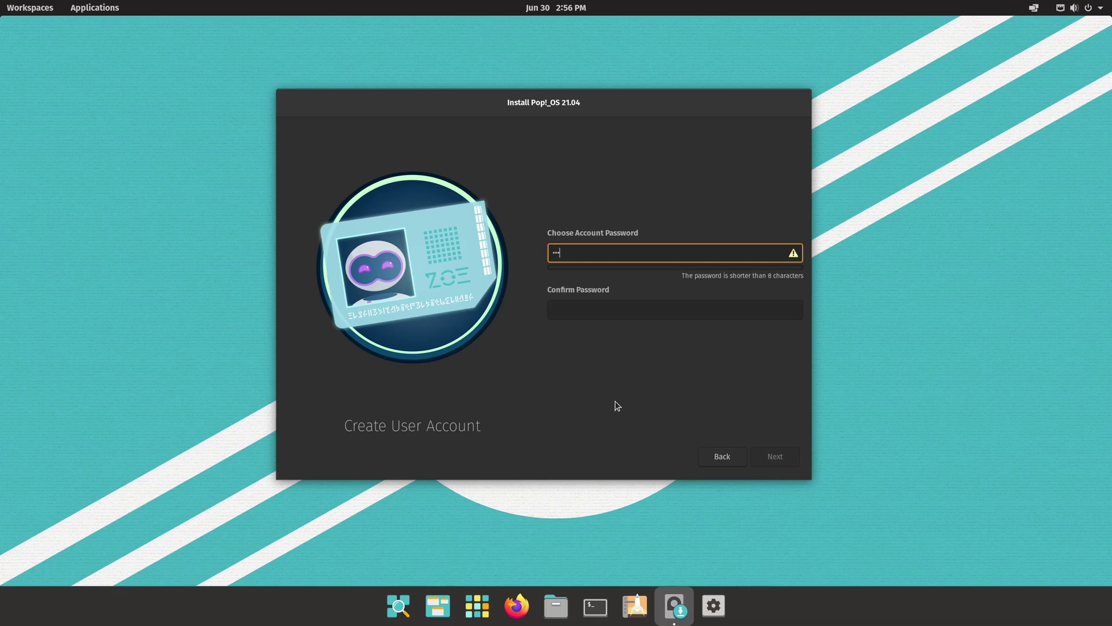
type("••••••")
key("Tab")
type("••")
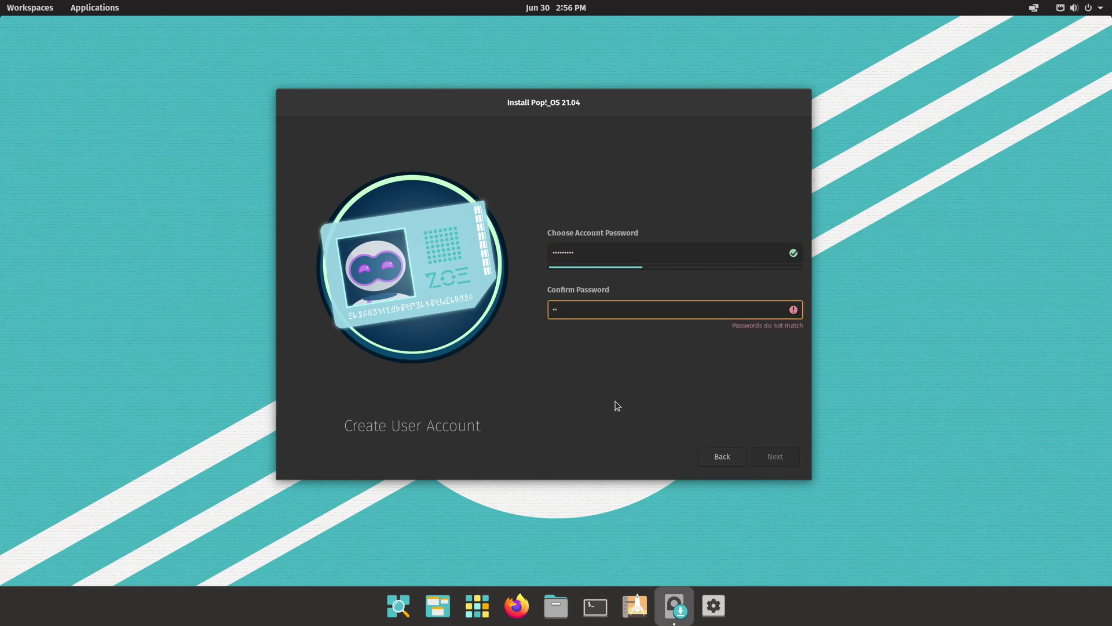
type("•••••••")
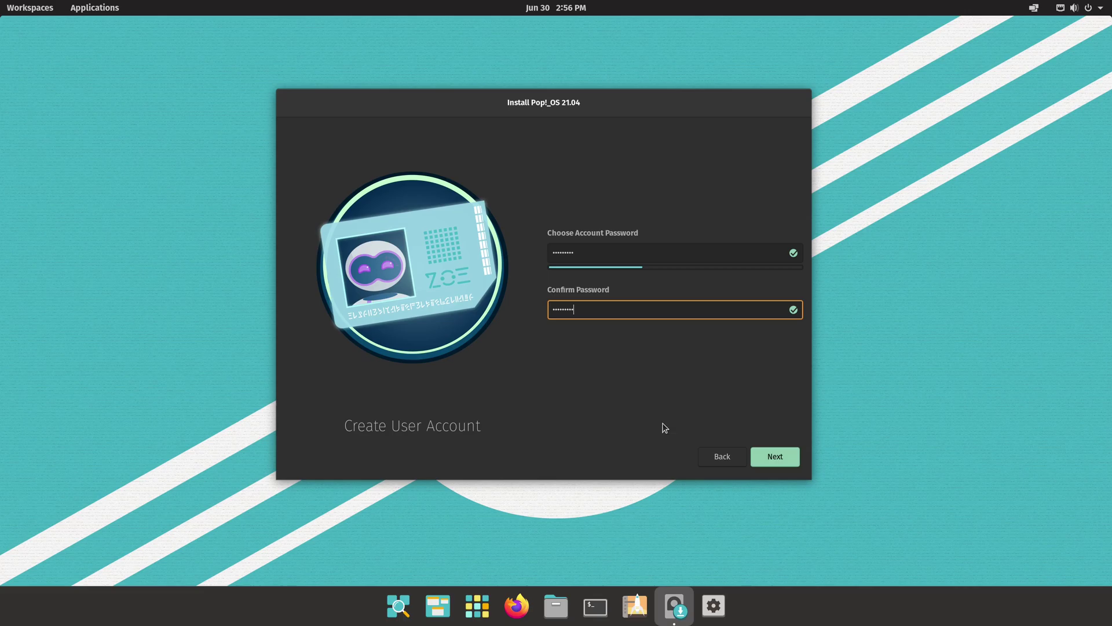
left_click(781, 464)
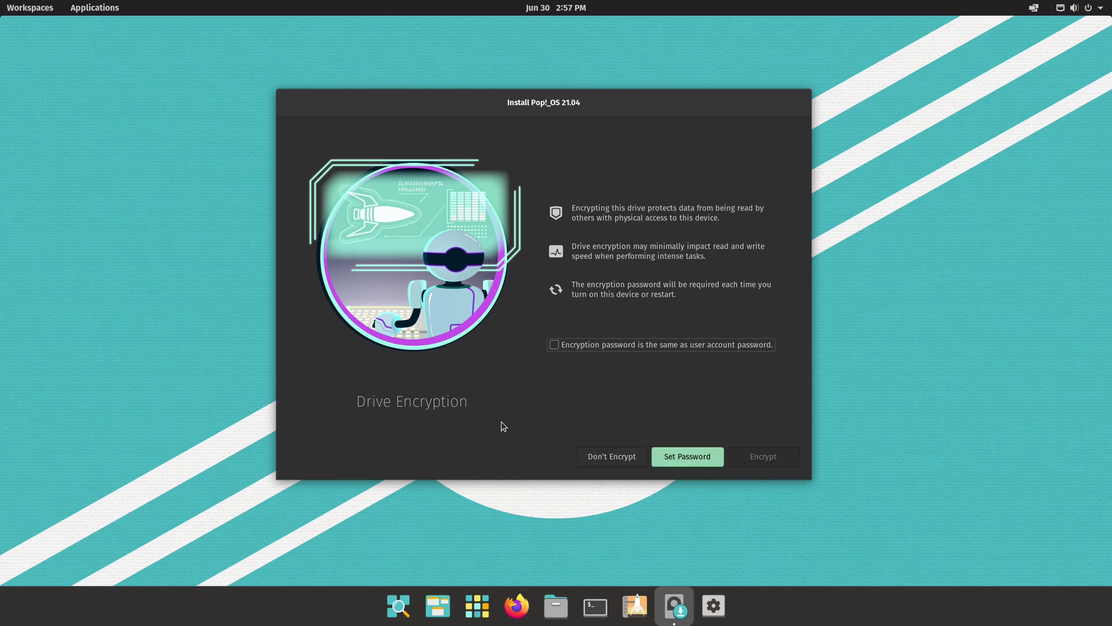
- Install without drive encryption and restart the device once the installation completes
left_click(603, 461)
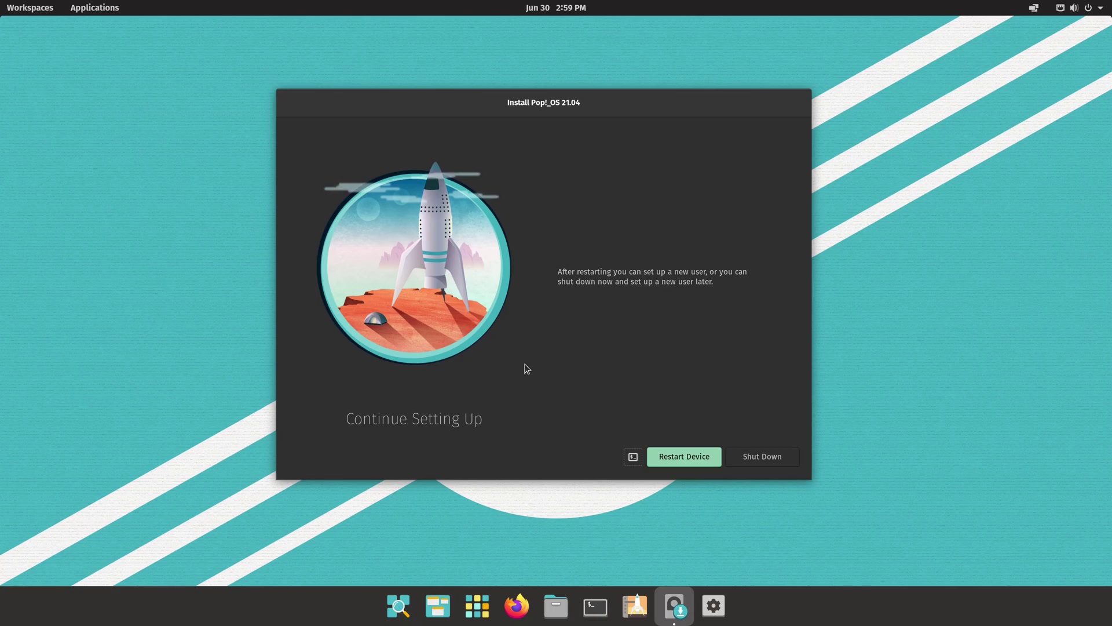
left_click(675, 457)
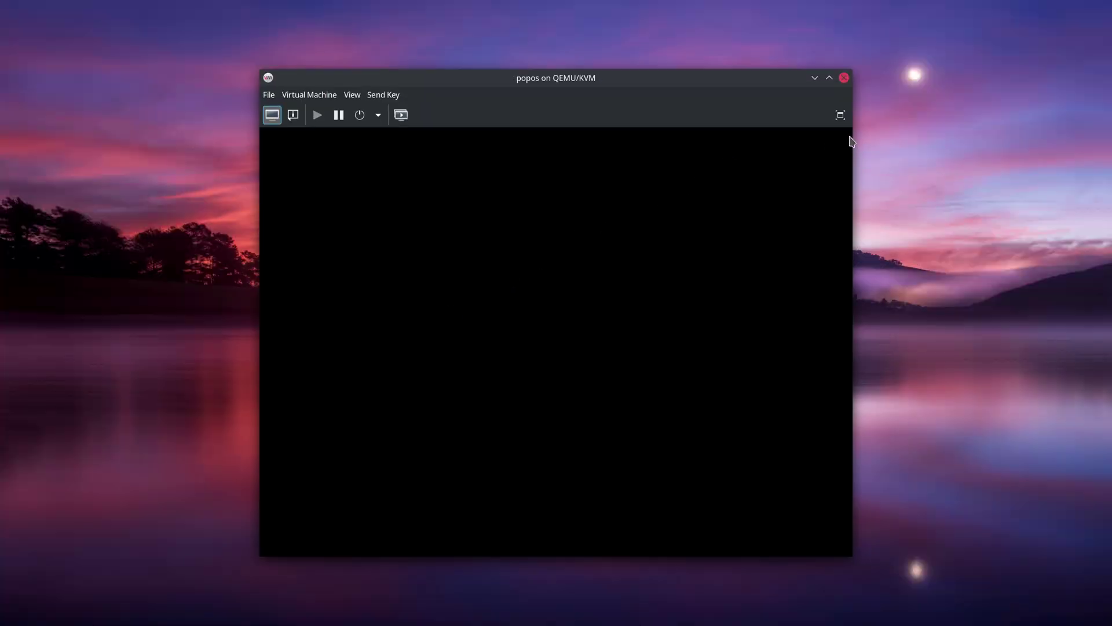
- Show the virtual machine in full screen and log in to the new user account with its password
left_click(840, 115)
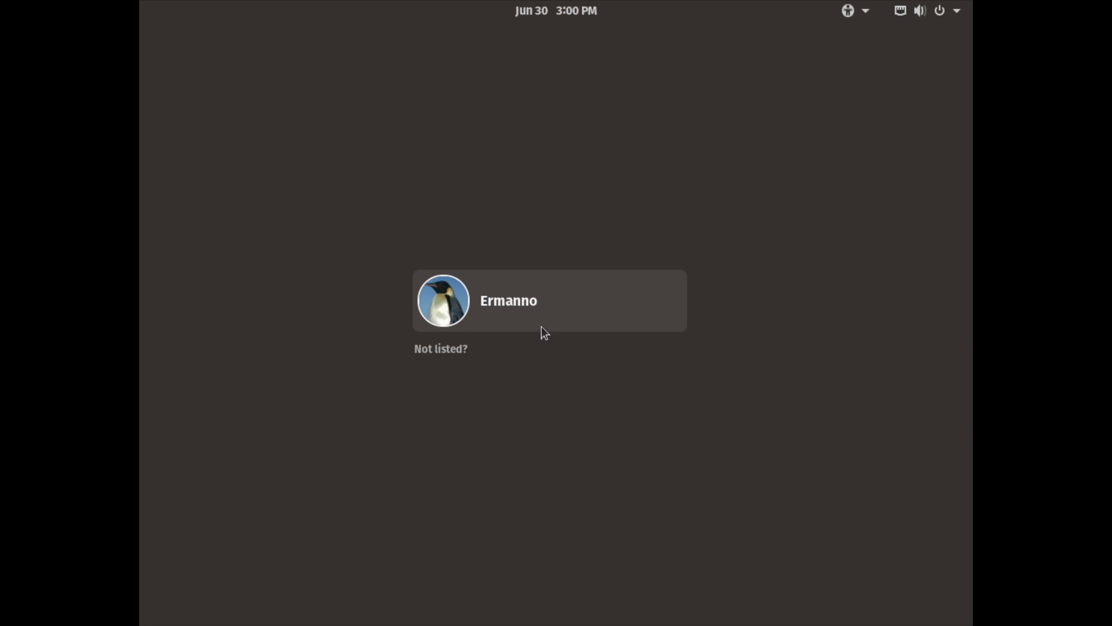
left_click(535, 301)
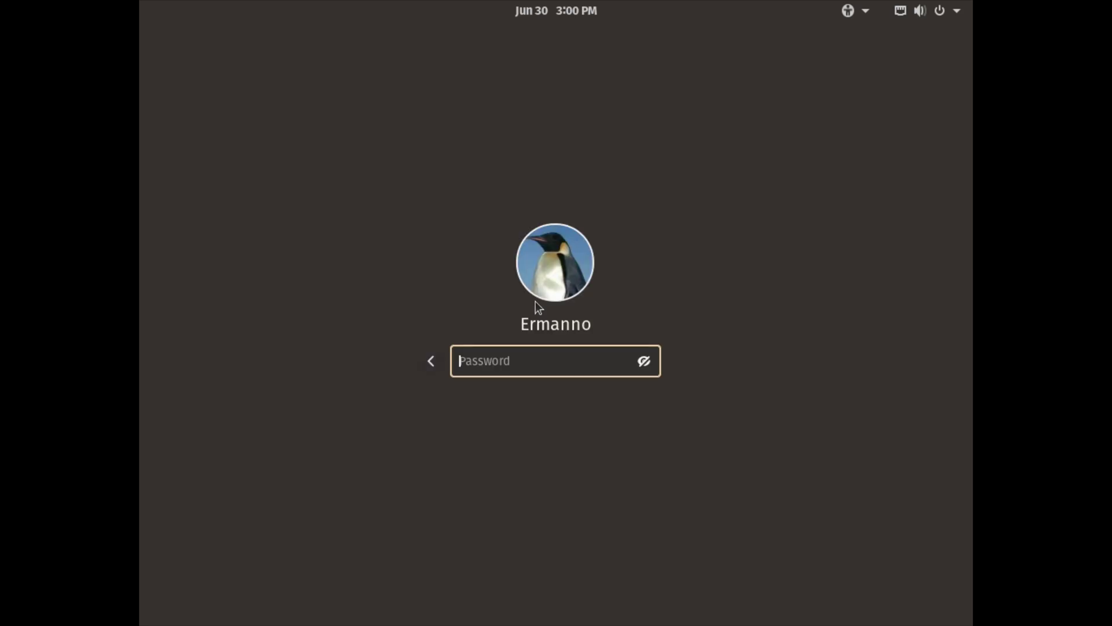
type("•••••••••")
key("Return")
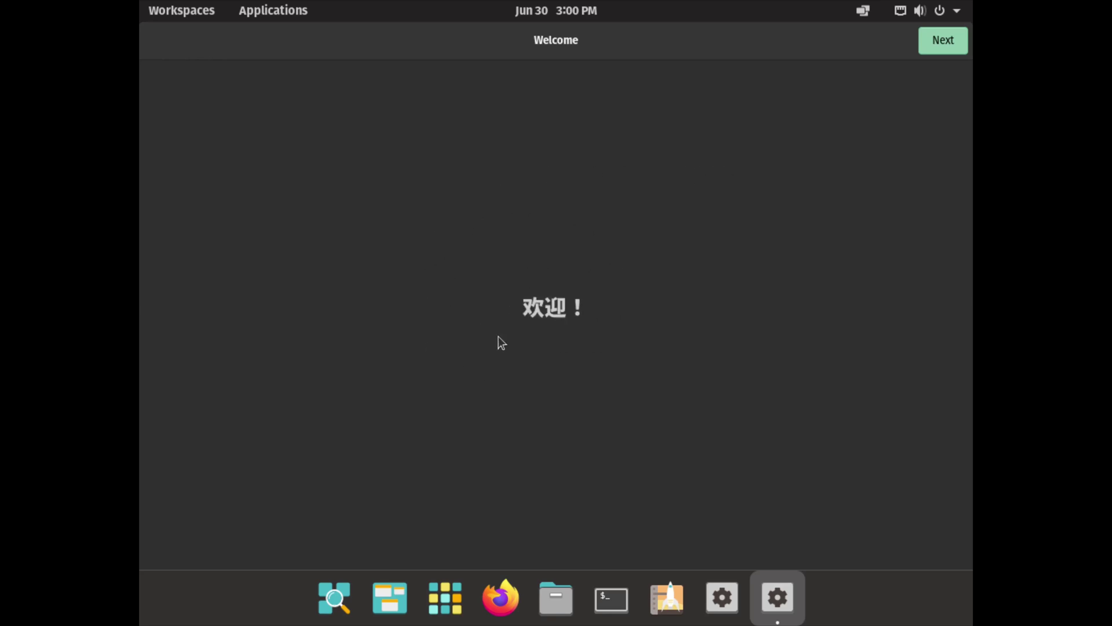
- Start the welcome setup and keep German (Switzerland, no dead keys) as the keyboard layout
left_click(944, 44)
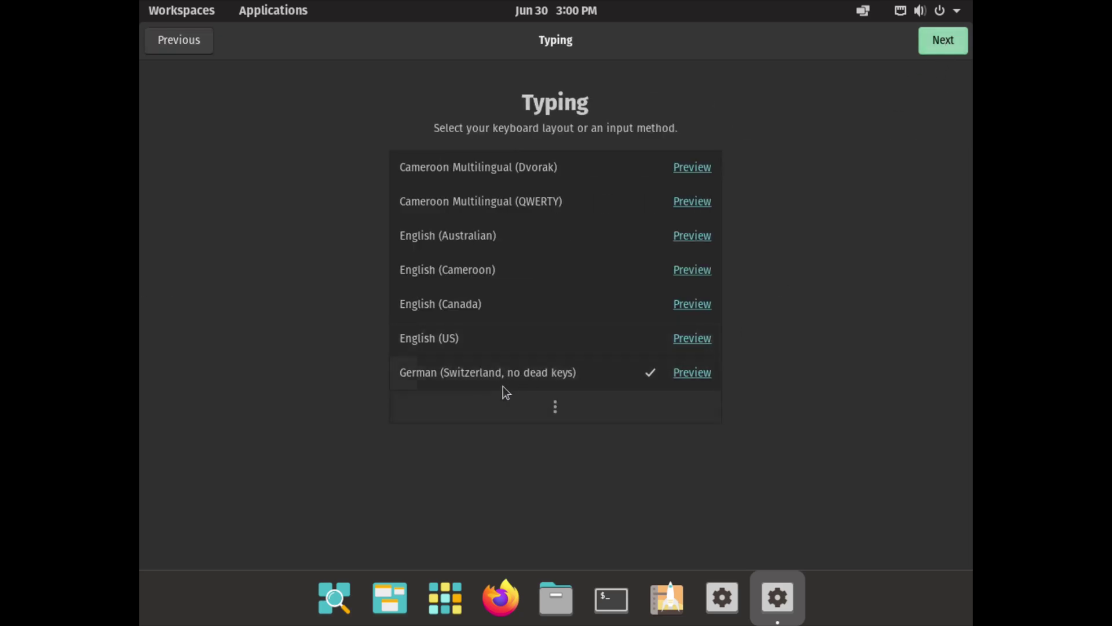
left_click(954, 40)
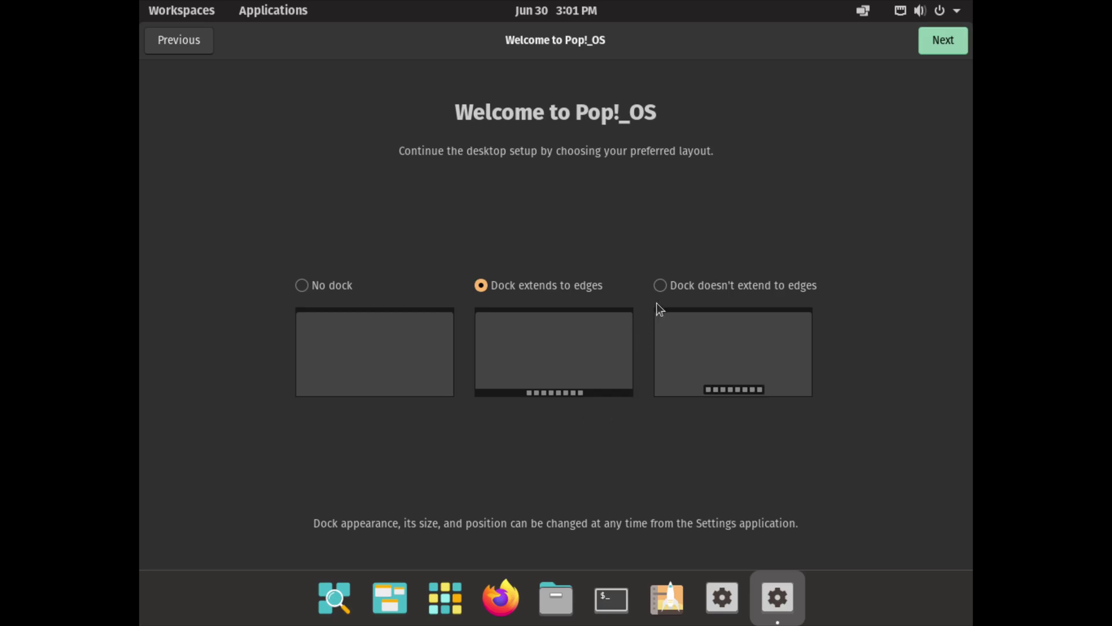
- Choose the dock layout that doesn't extend to the edges and keep the date, time and notifications position at Center
left_click(663, 284)
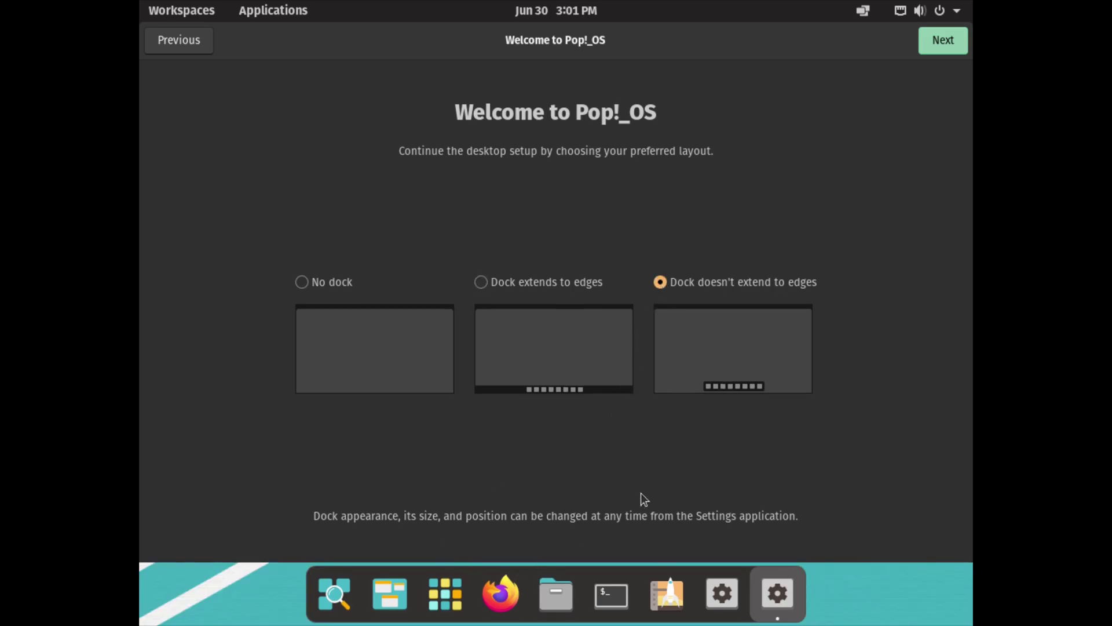
left_click(937, 48)
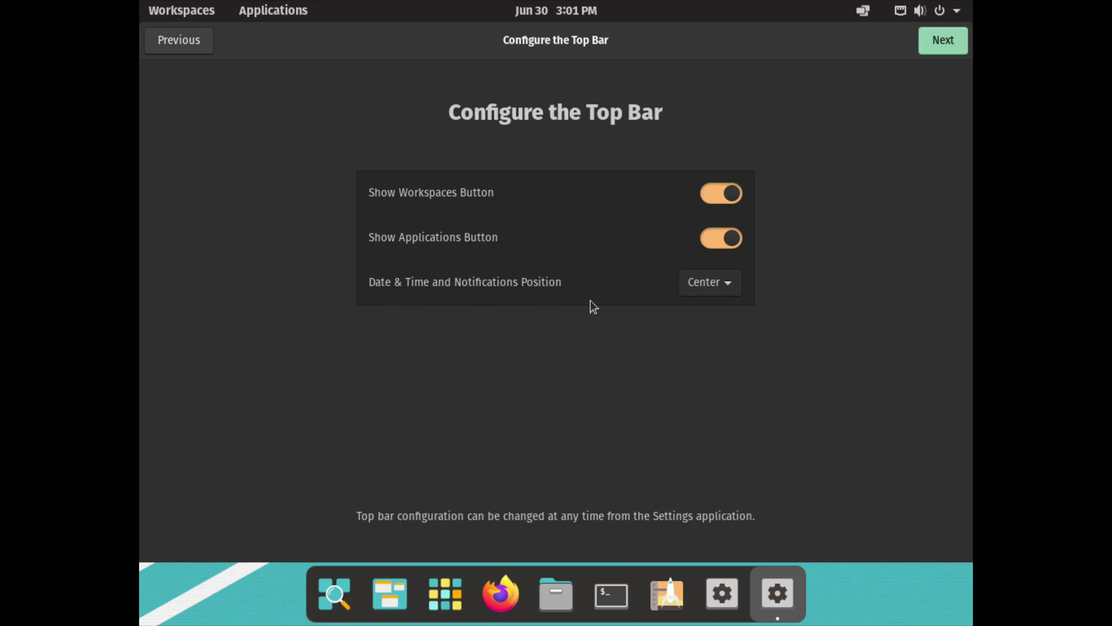
left_click(711, 284)
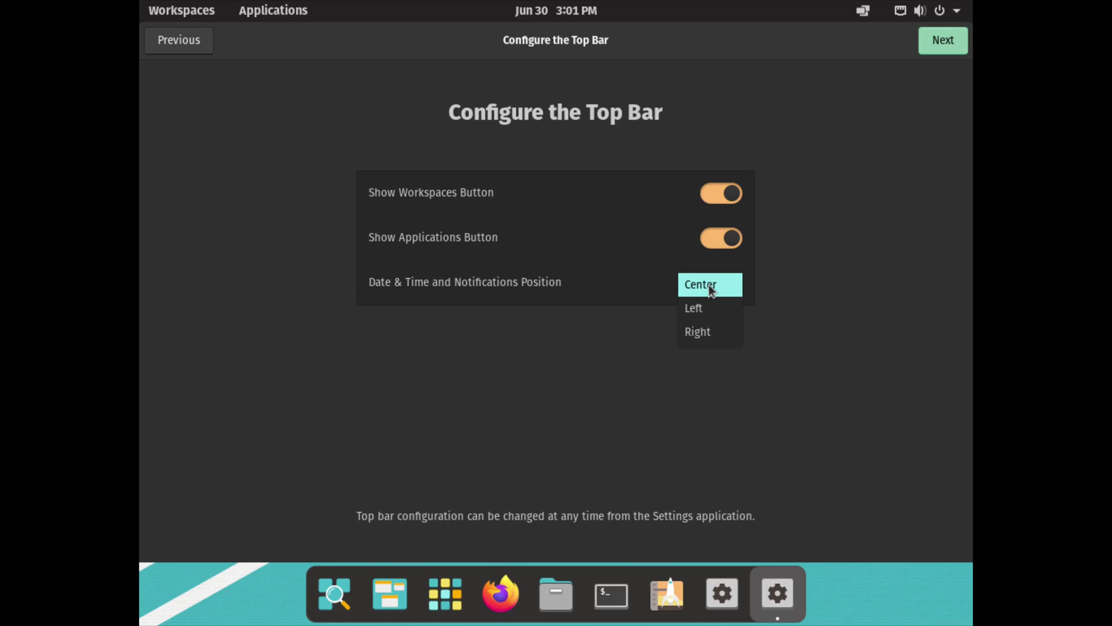
left_click(712, 290)
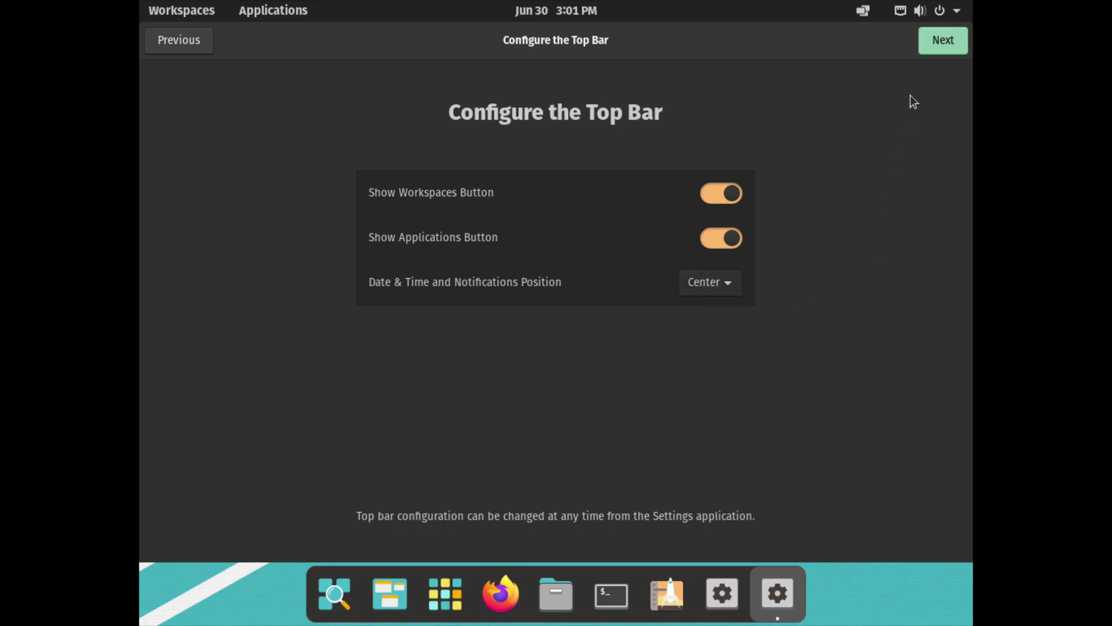
left_click(937, 51)
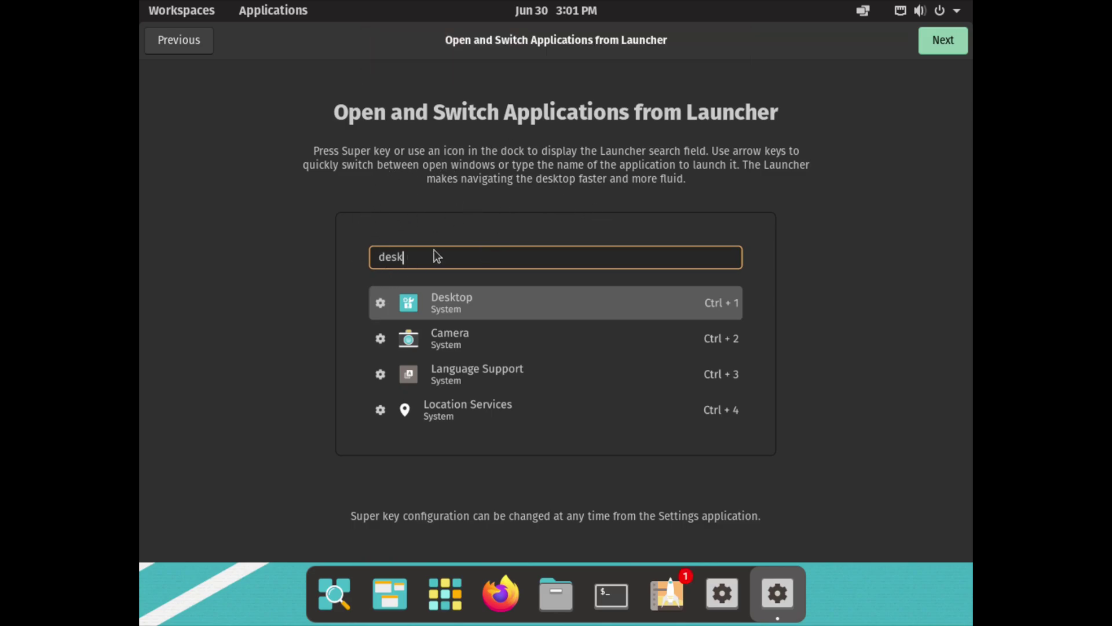
- Continue past the launcher and gesture introductions and leave Location Services switched off
left_click(942, 42)
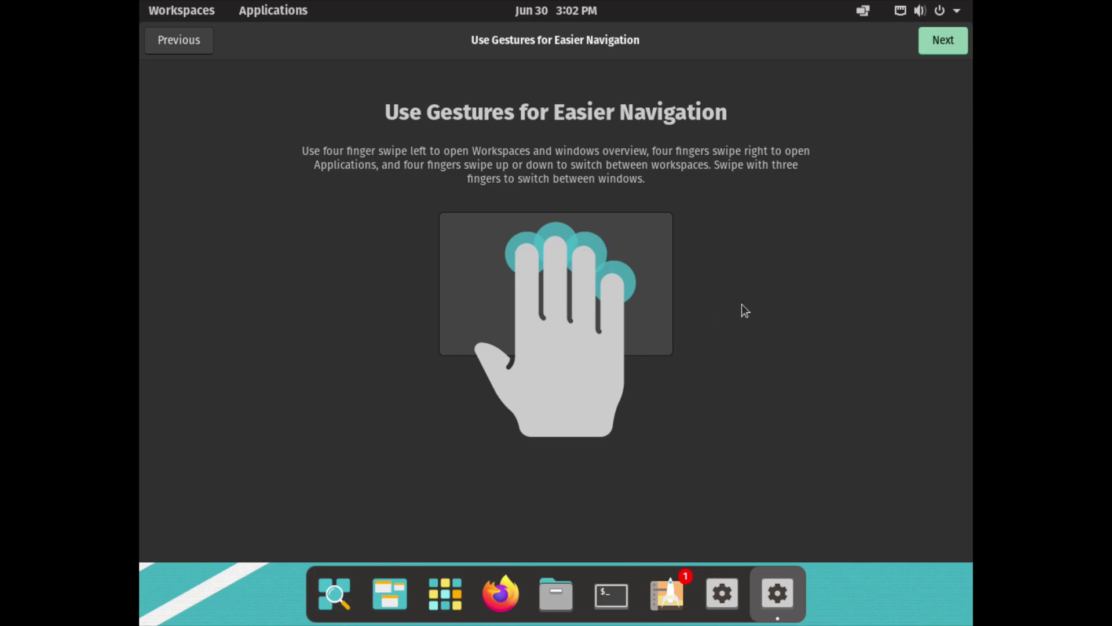
left_click(942, 41)
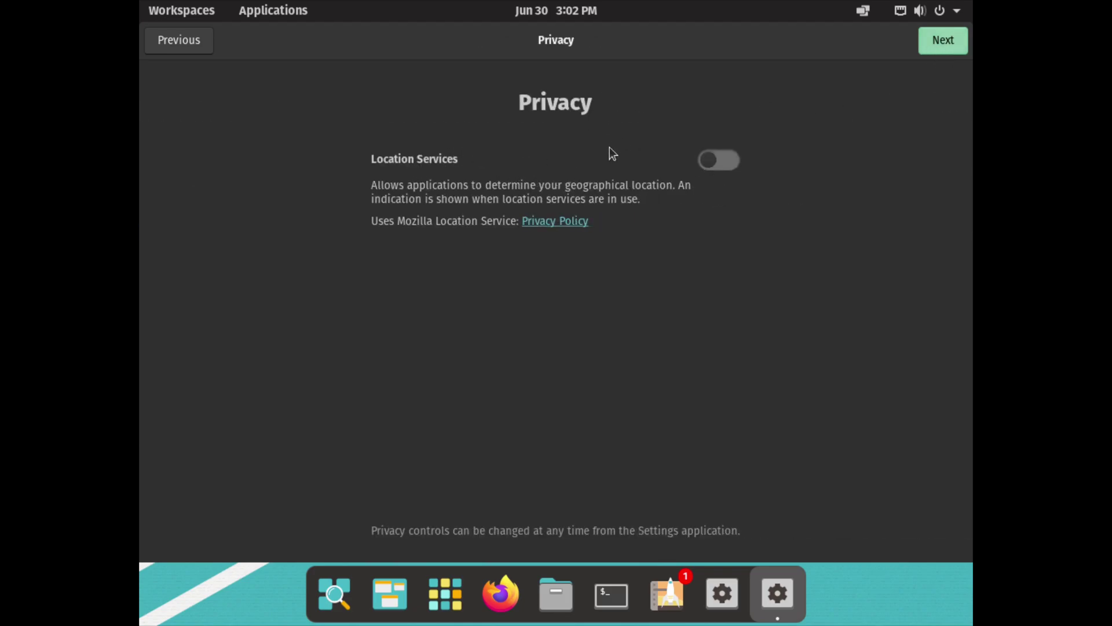
left_click(956, 44)
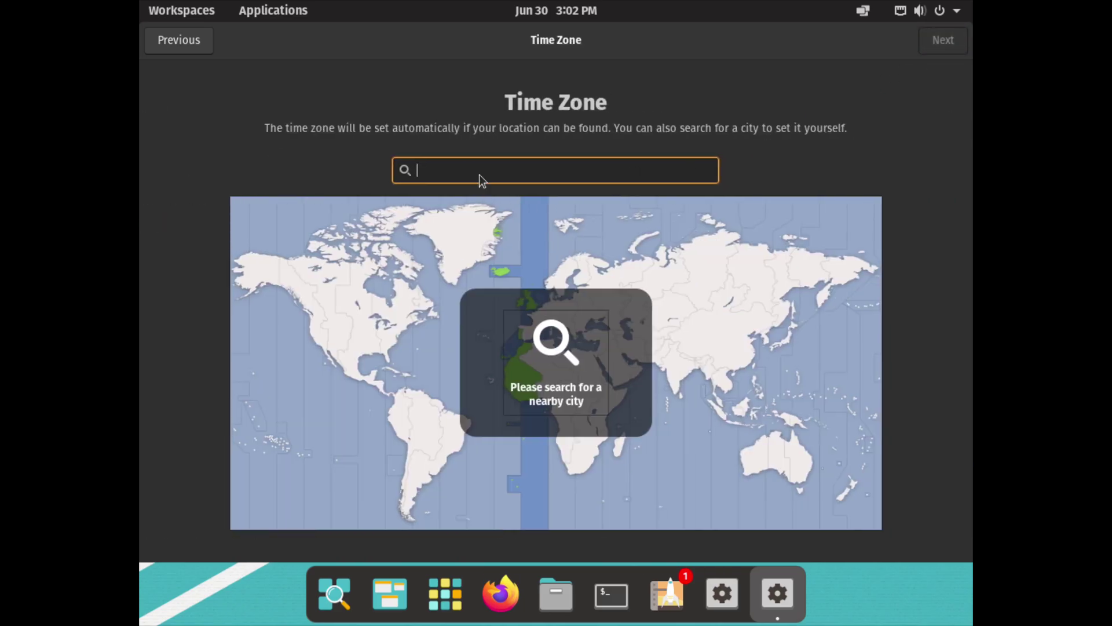
- Set the time zone using Basel, Switzerland, and finish the setup without connecting any online accounts
type("Basel, Switzerland")
left_click(478, 198)
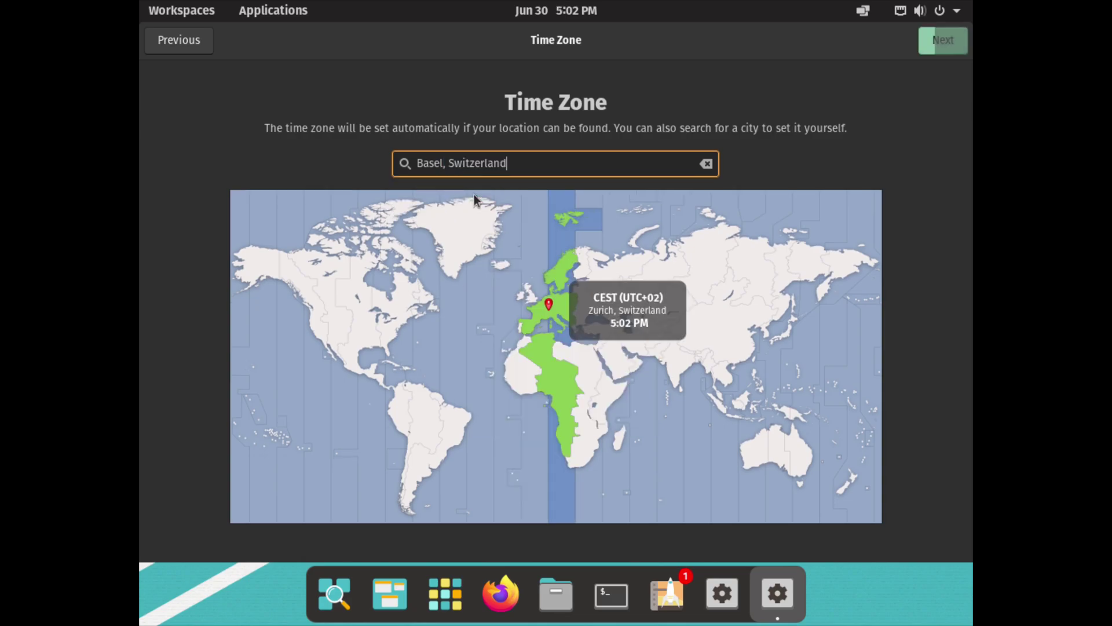
left_click(933, 42)
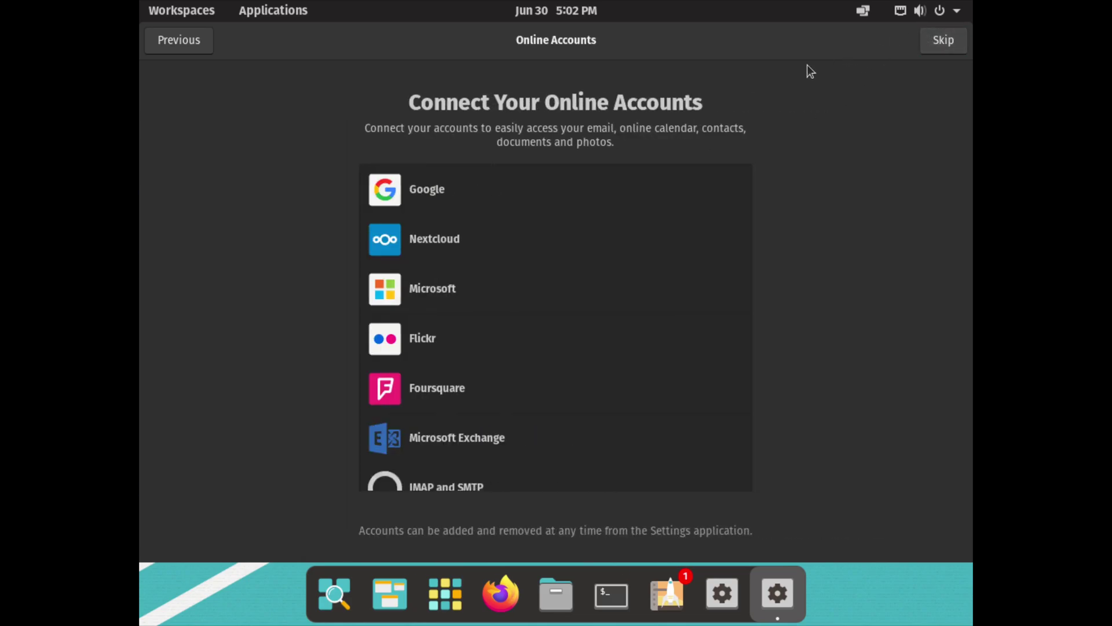
left_click(940, 43)
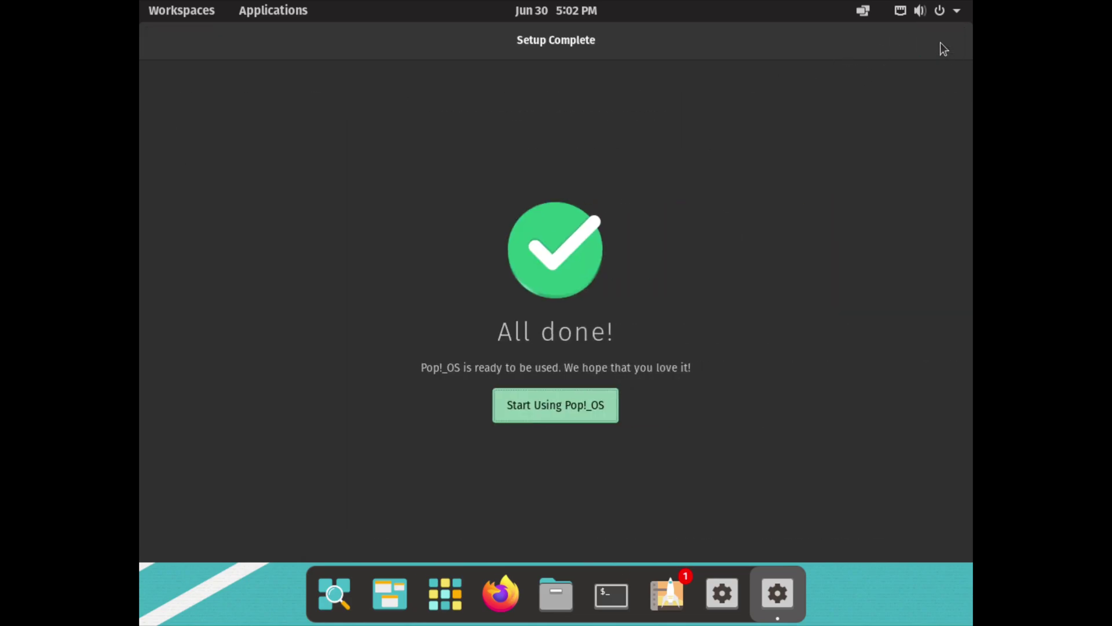
left_click(573, 407)
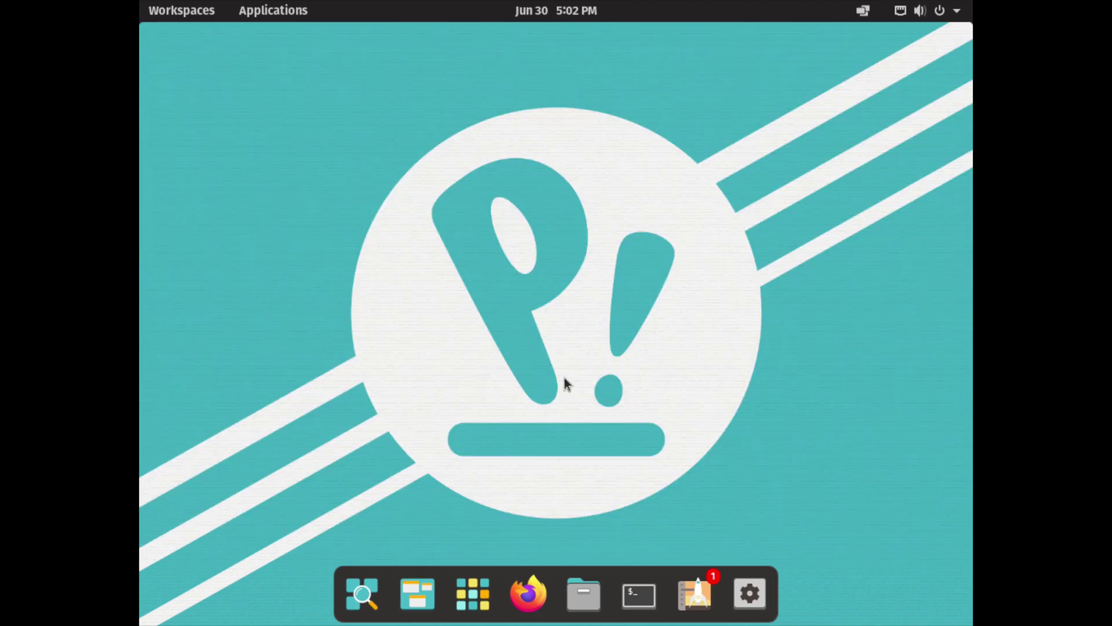
- Set the display resolution to 3840 × 2160 (16:9) at 200 % scale, keep the changes and close the settings
right_click(461, 219)
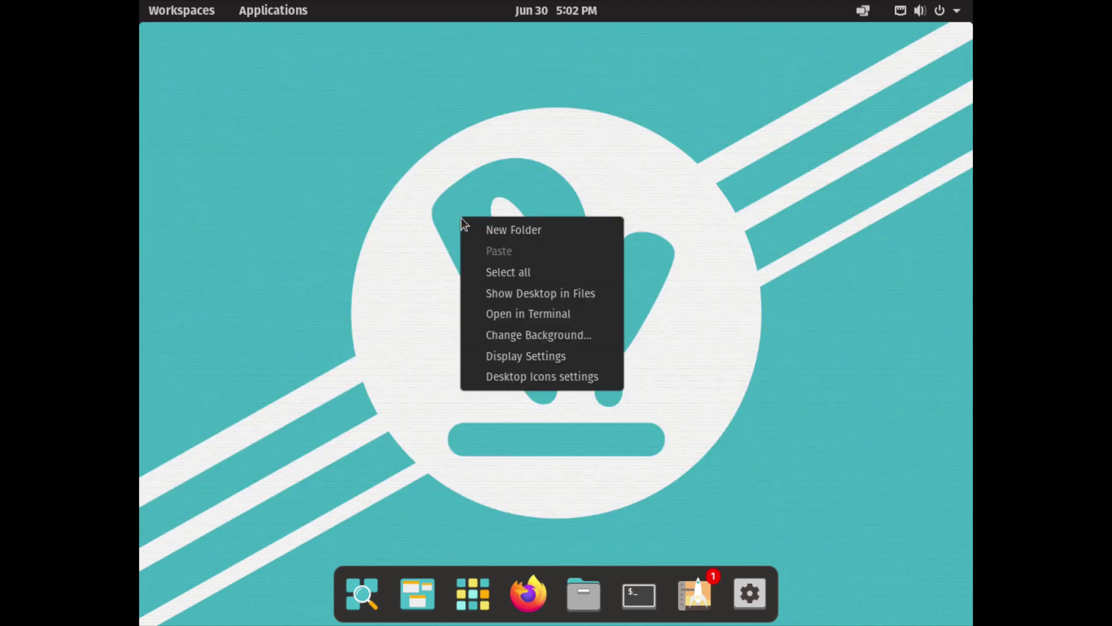
left_click(488, 357)
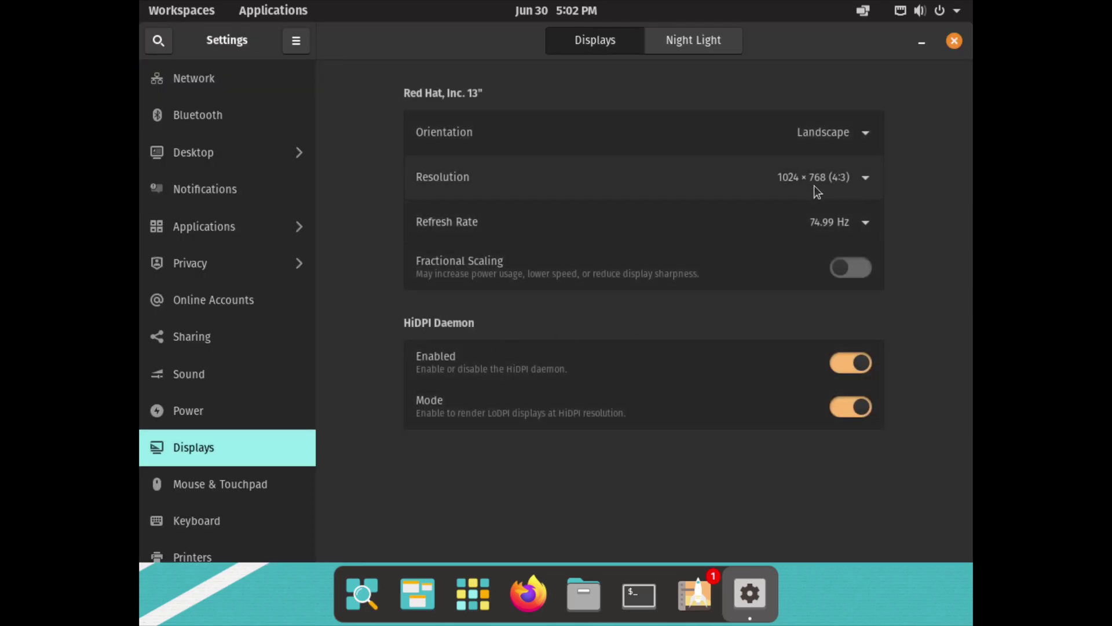
left_click(815, 185)
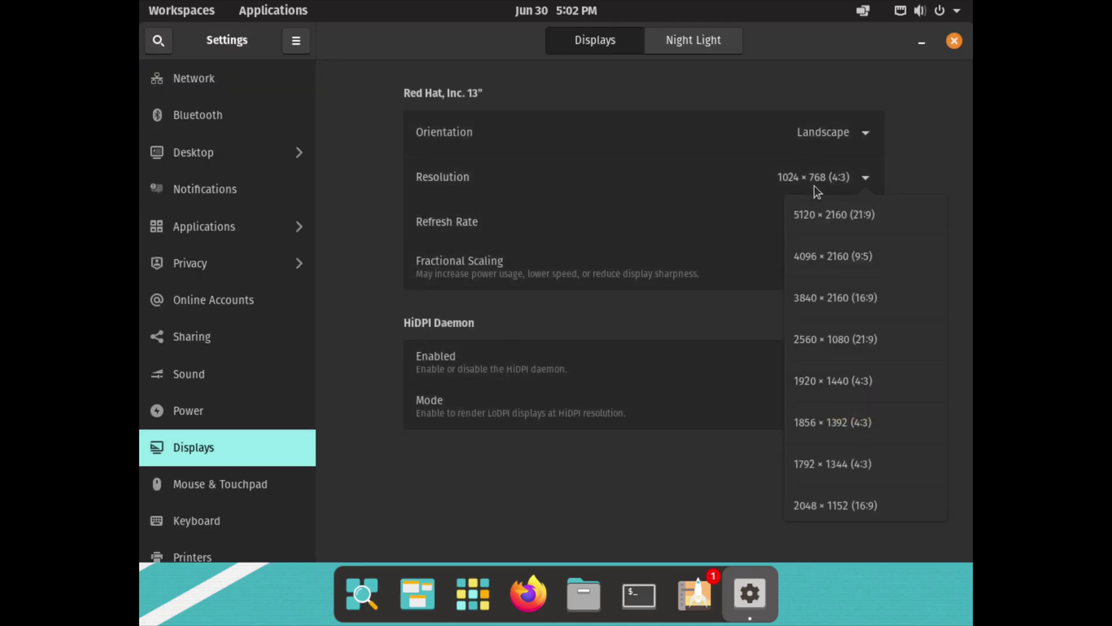
left_click(814, 301)
left_click(736, 226)
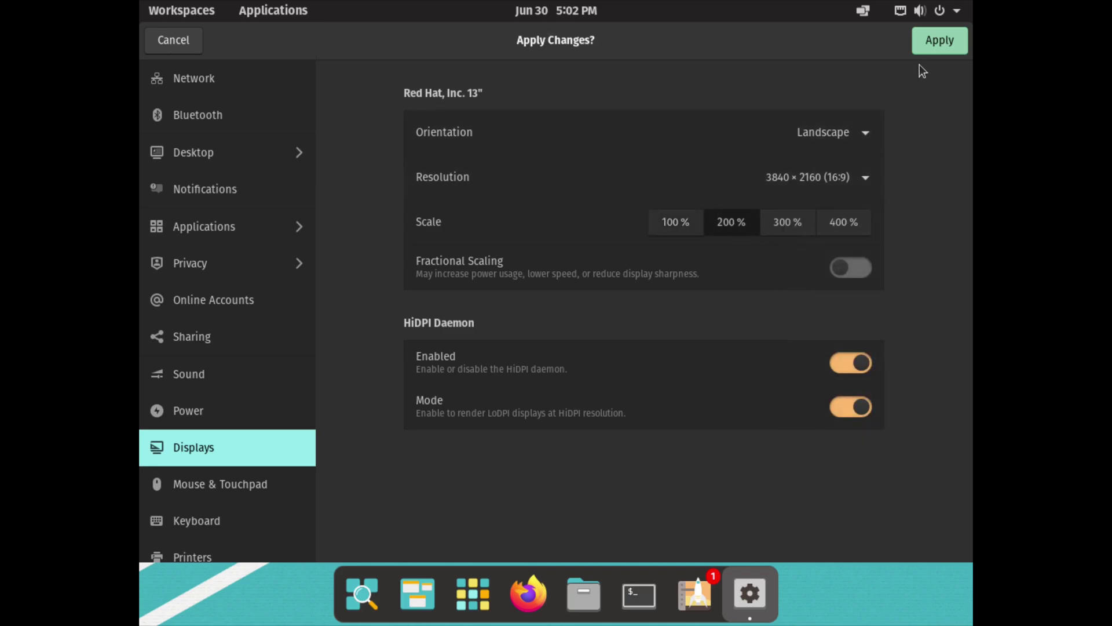
left_click(930, 43)
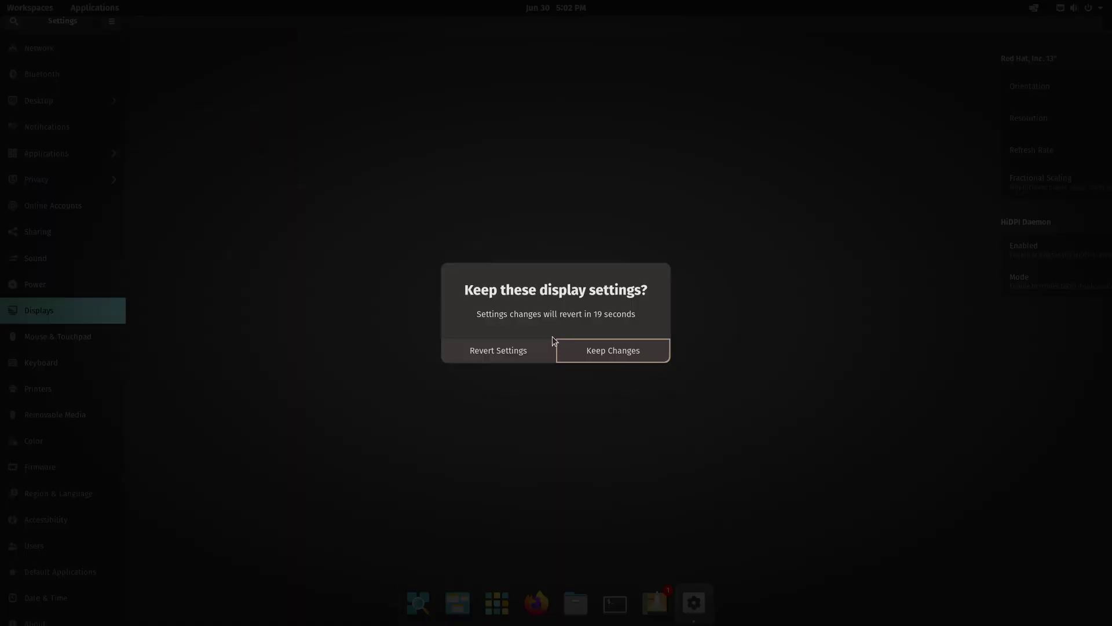
left_click(610, 351)
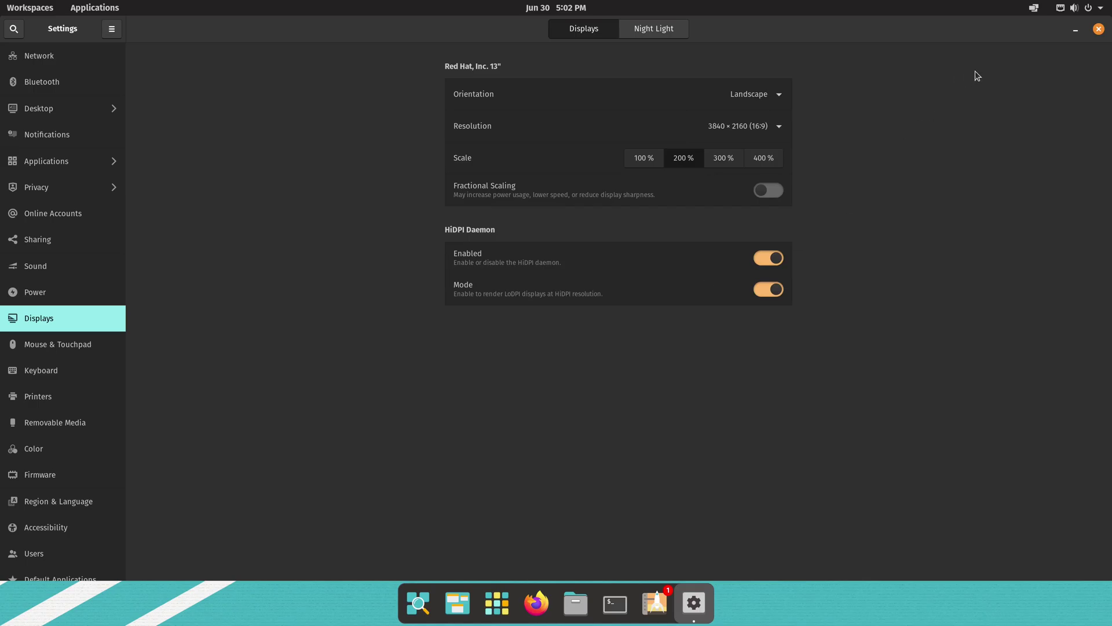
left_click(1098, 30)
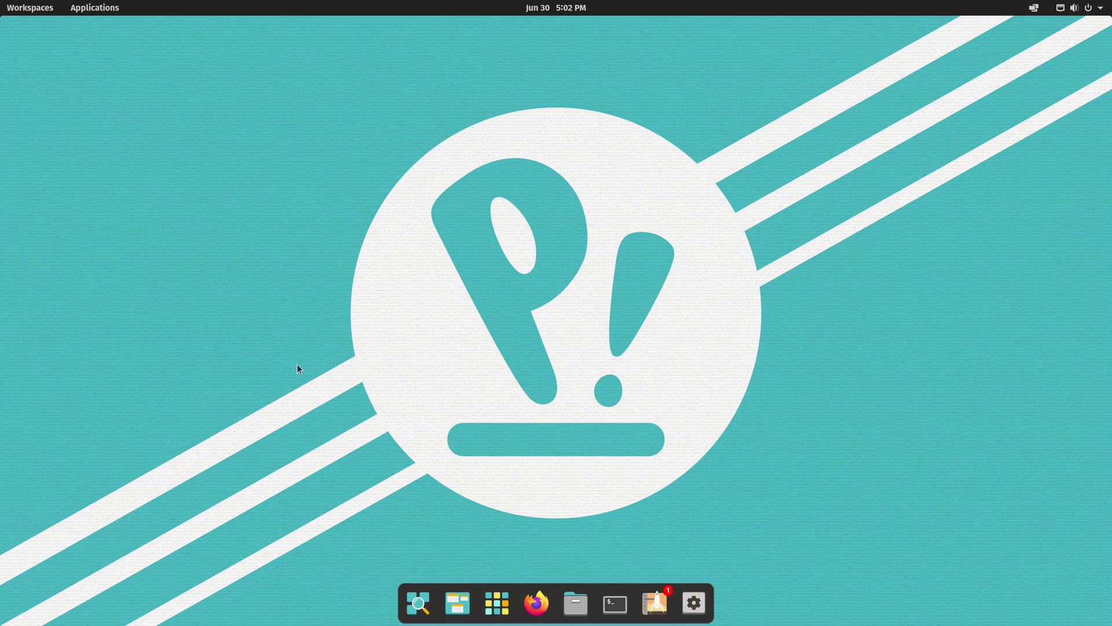
- Search the launcher for "ext", open Extensions and move its window to the middle of the desktop
key("super")
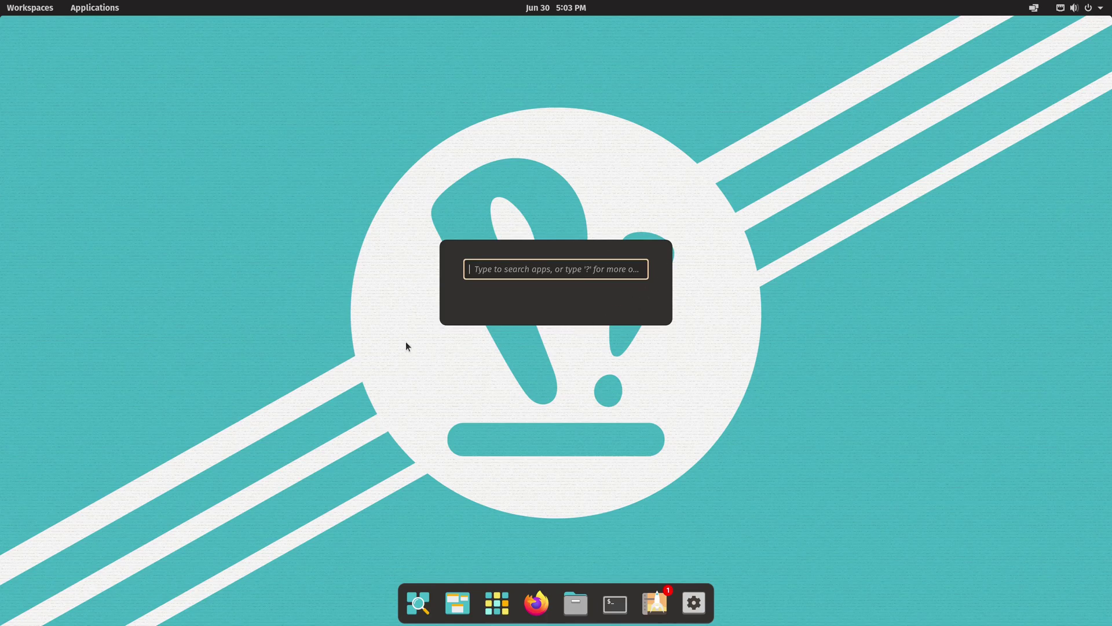
type("ext")
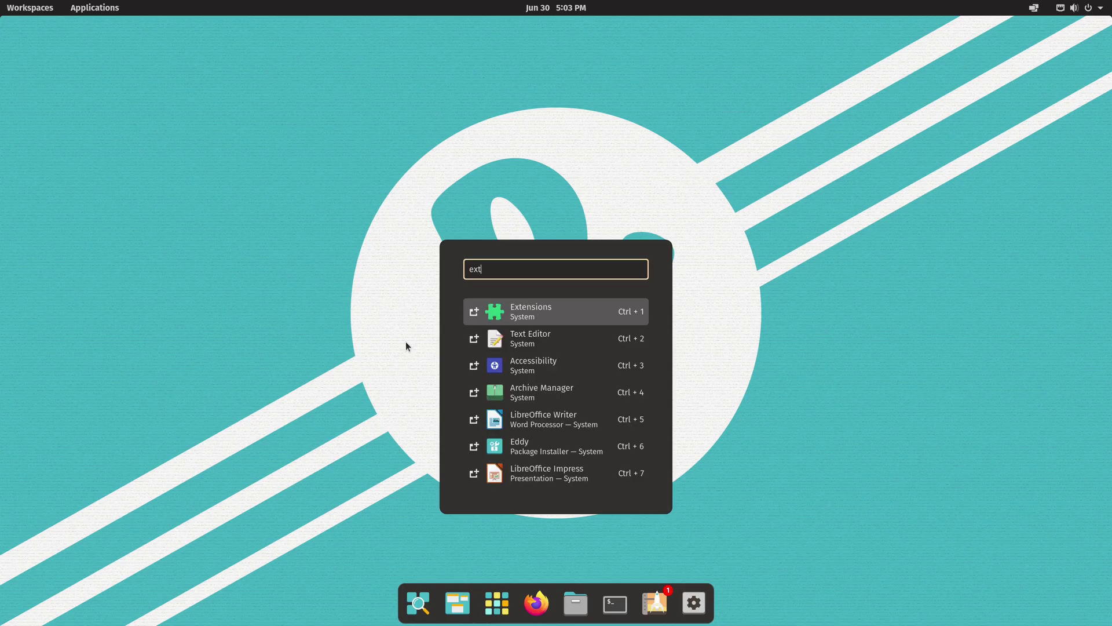
key("Return")
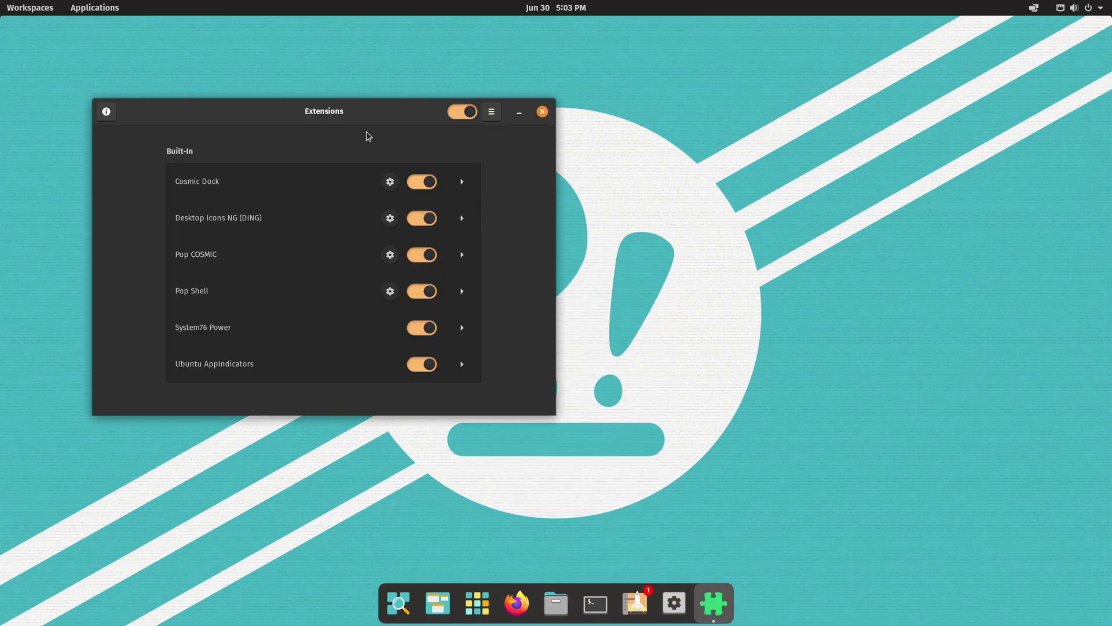
left_click_drag(340, 113, 585, 133)
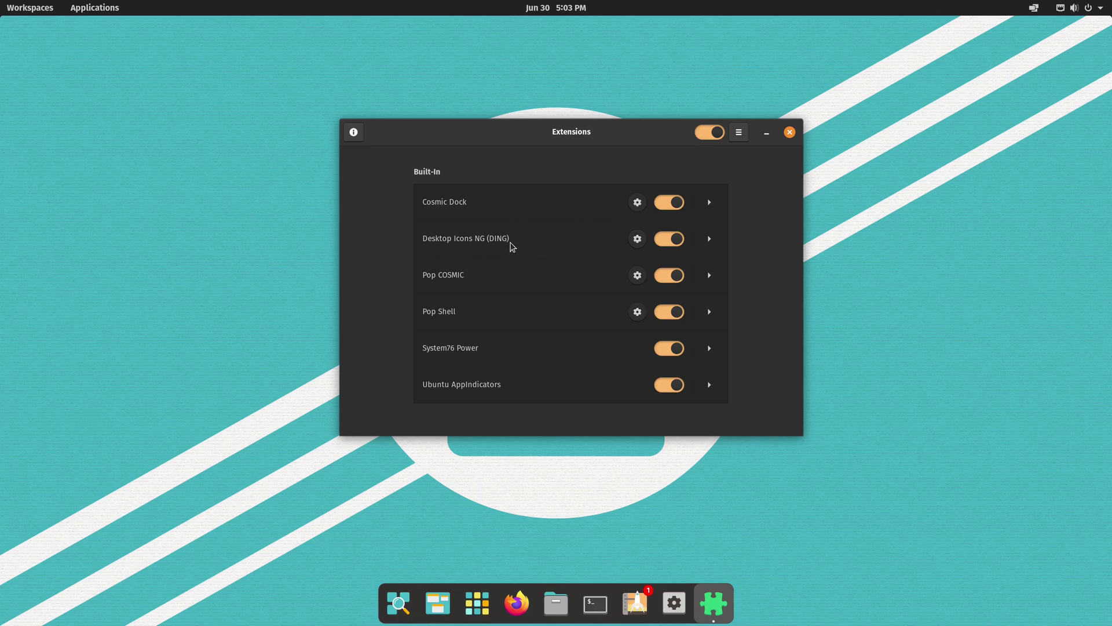
- Try showing the personal folder on the desktop through the desktop icons settings, turn it off again and close the settings
right_click(169, 192)
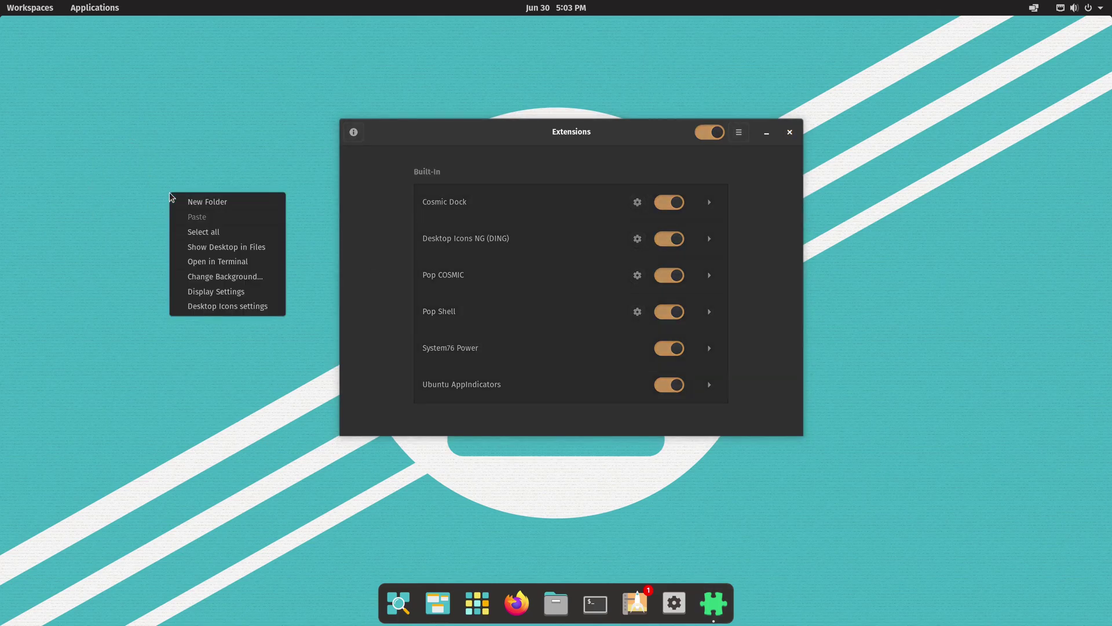
left_click(206, 307)
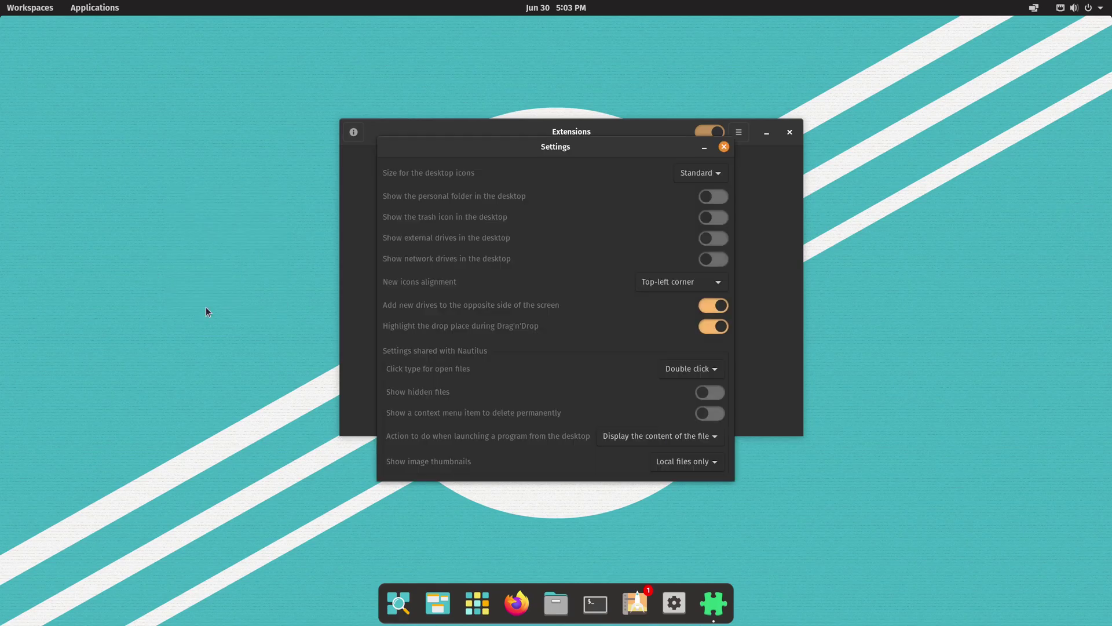
left_click(710, 200)
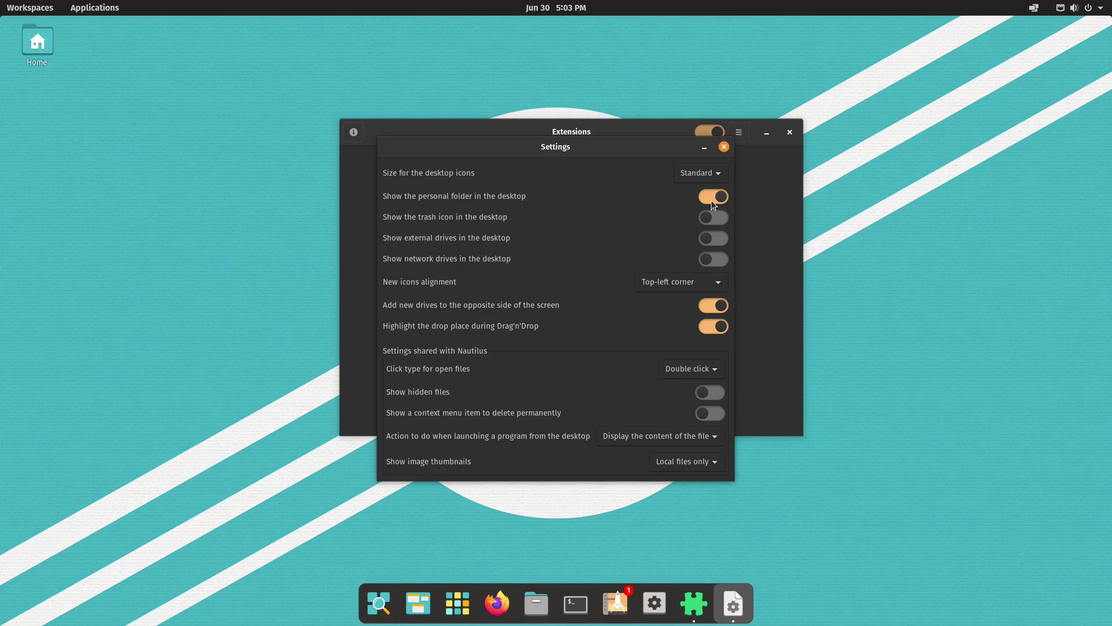
left_click(719, 197)
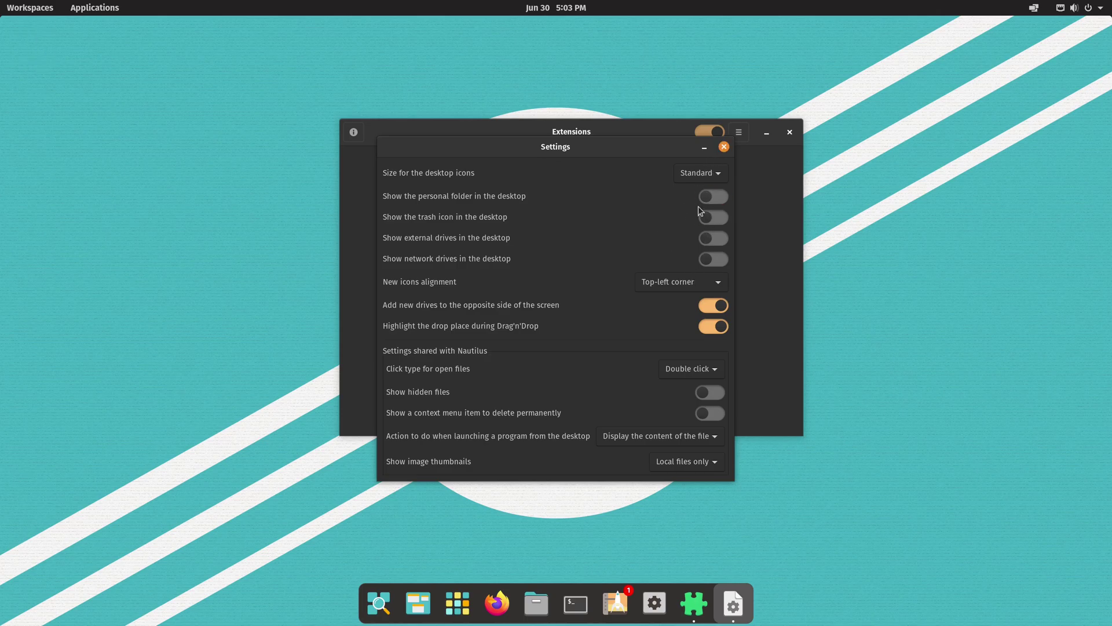
left_click(724, 147)
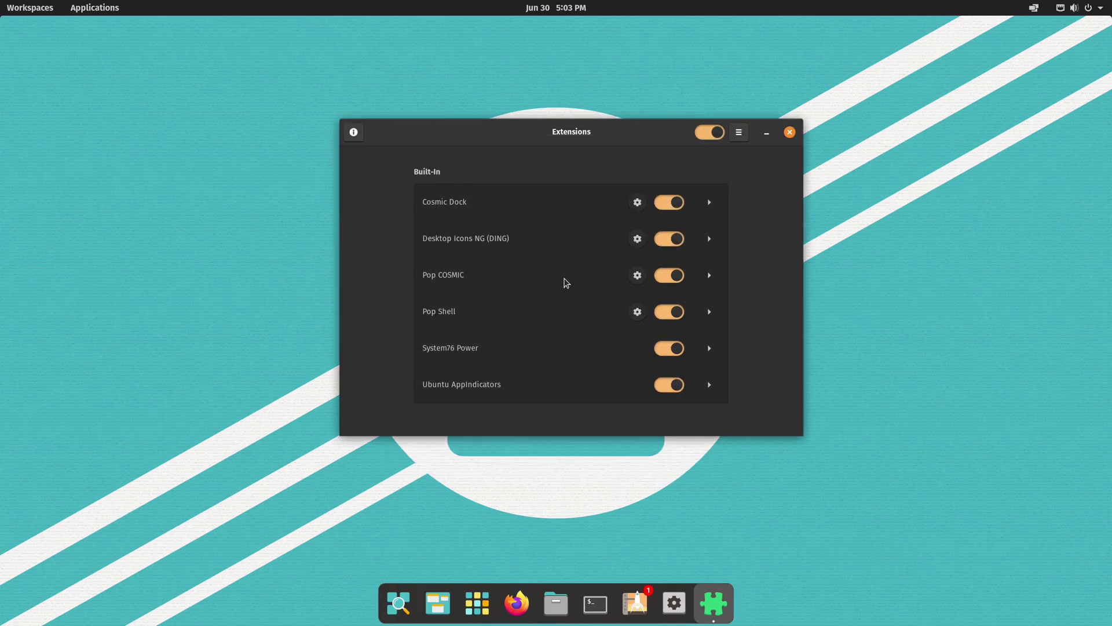
- Examine the window tiling options and the system menu with its power off and log out choices
left_click(1034, 8)
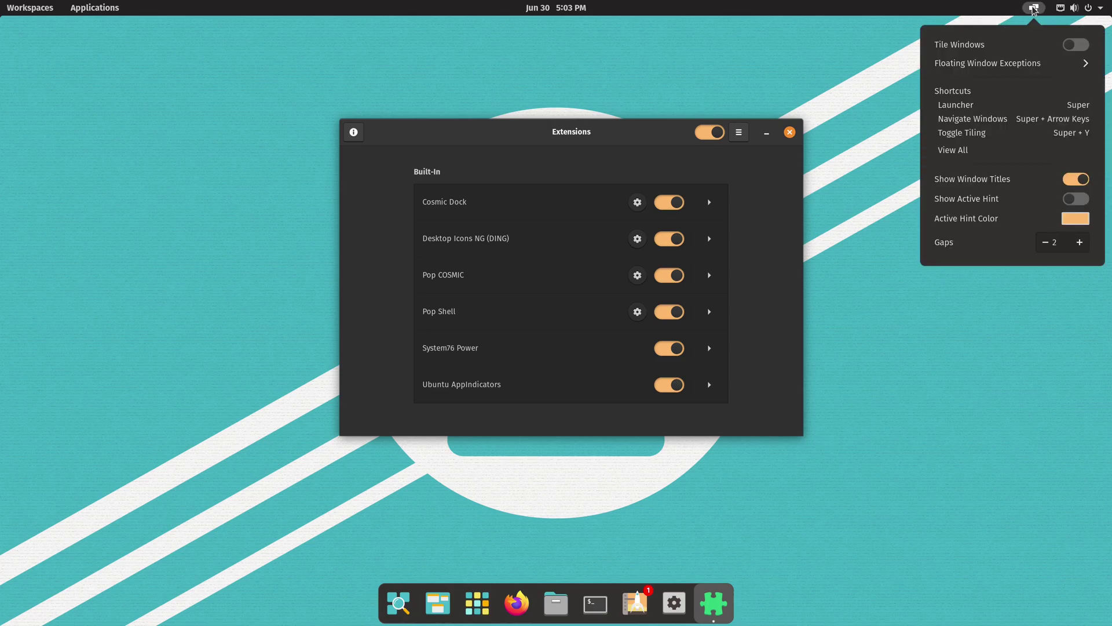
left_click(1034, 8)
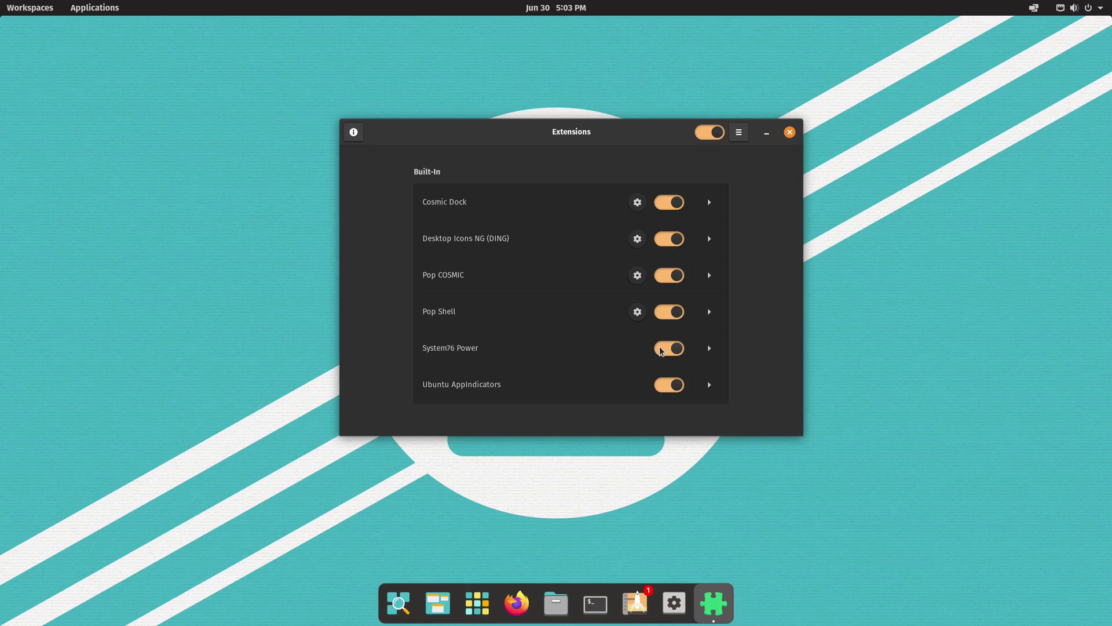
left_click(1080, 10)
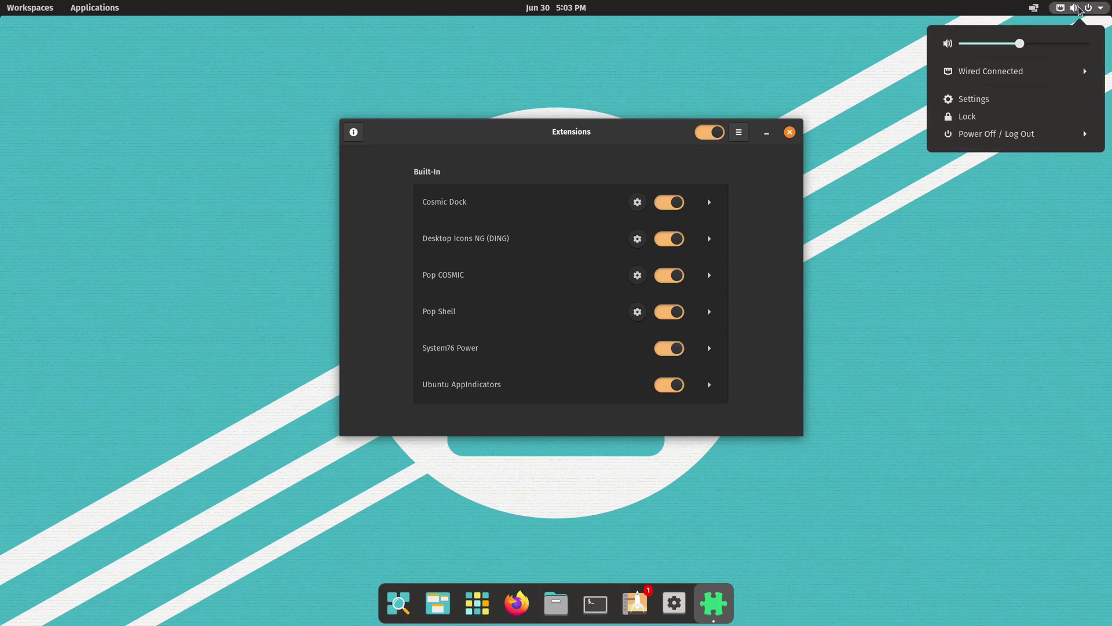
left_click(982, 139)
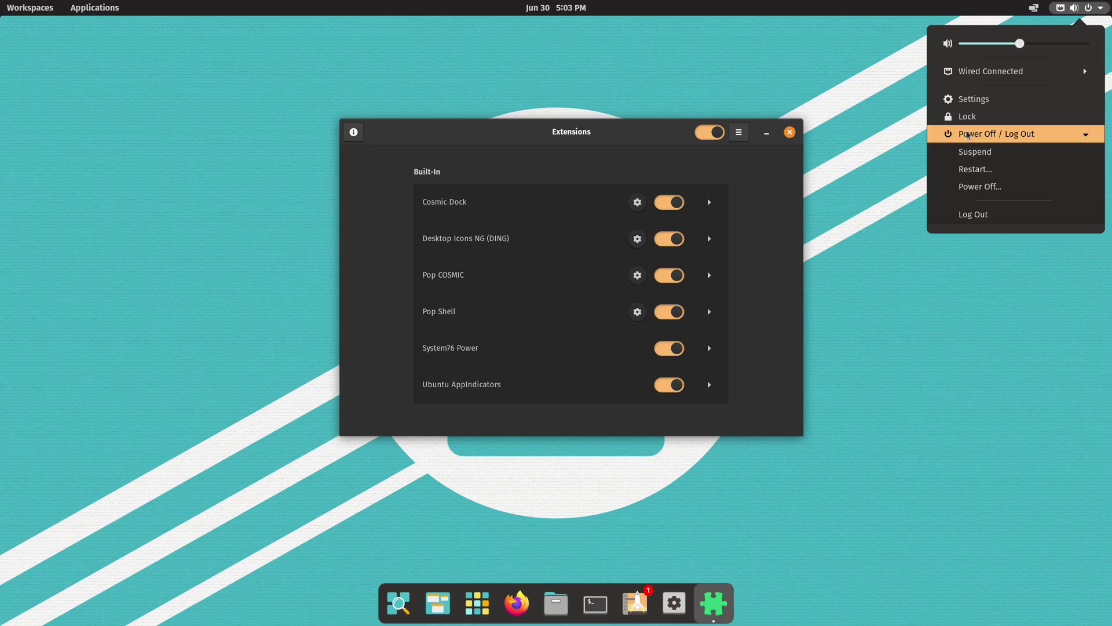
left_click(968, 139)
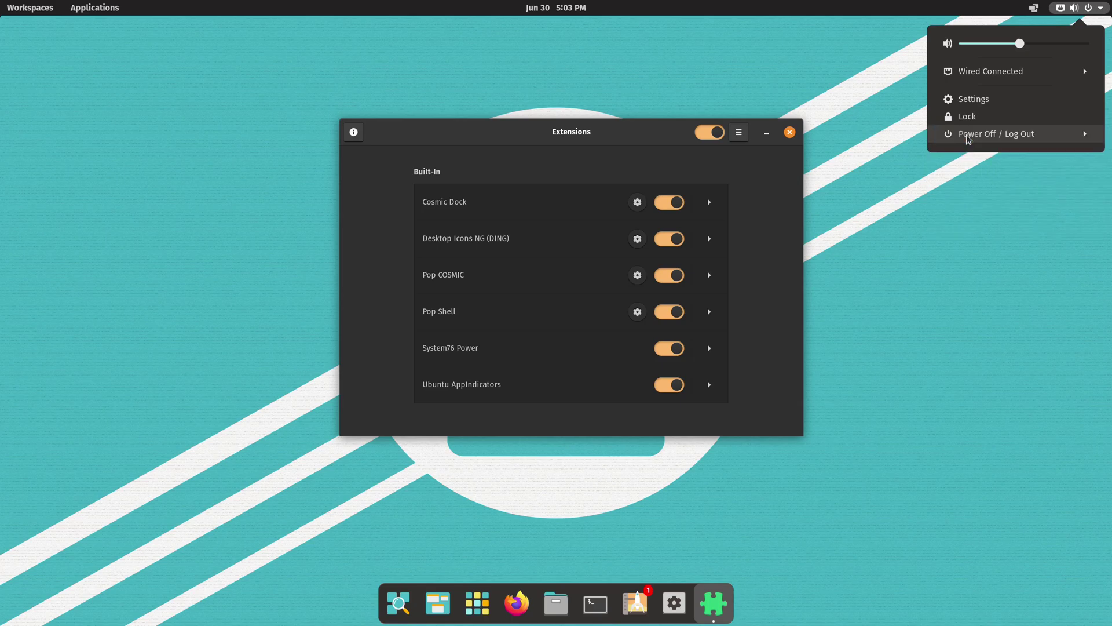
left_click(878, 262)
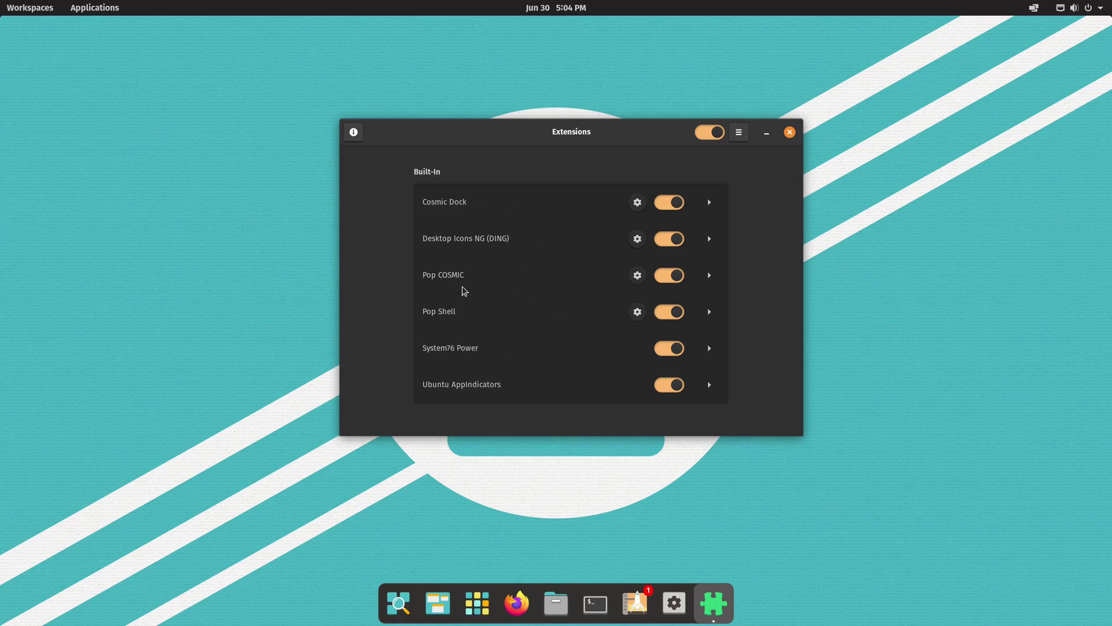
- View the Cosmic Dock extension's settings, moving their window to the middle of the desktop, and close both extension windows
left_click(638, 203)
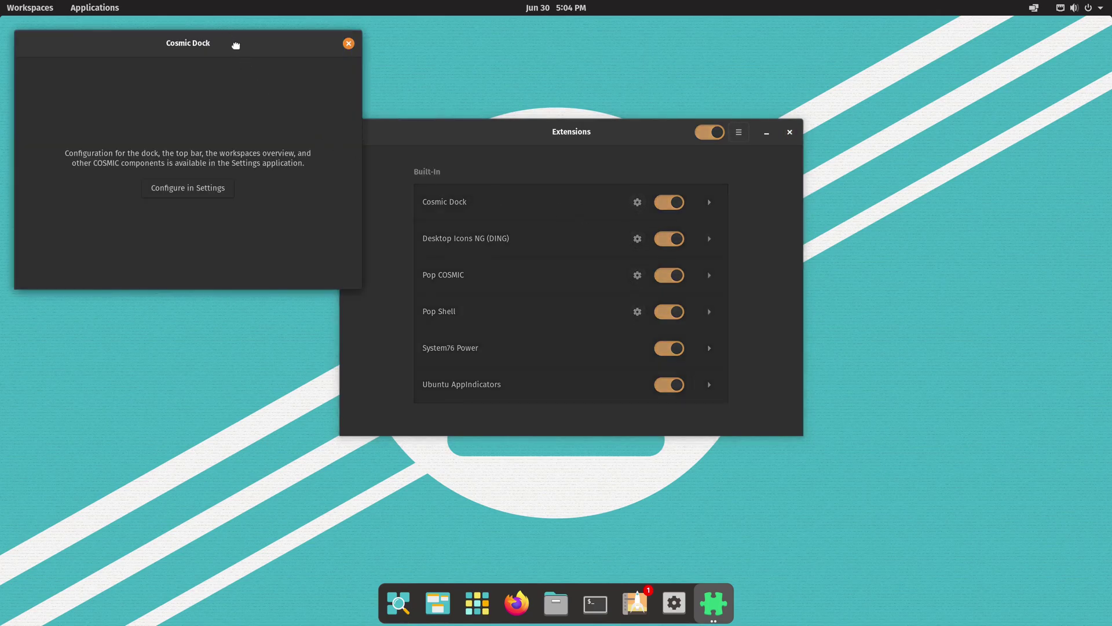
left_click_drag(233, 42, 566, 87)
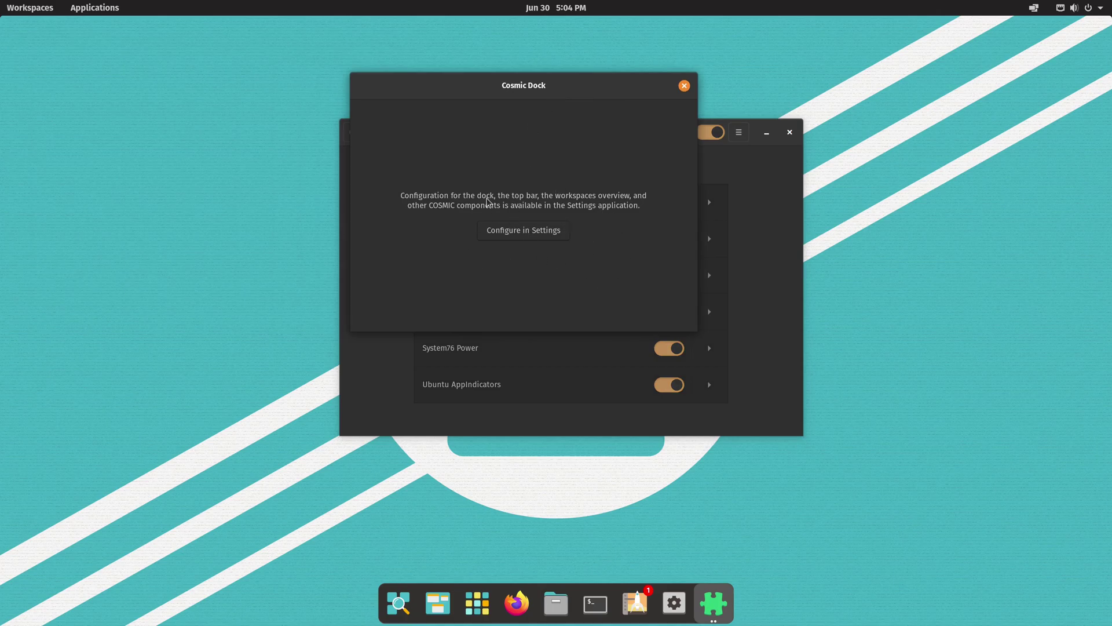
left_click(684, 87)
left_click(790, 132)
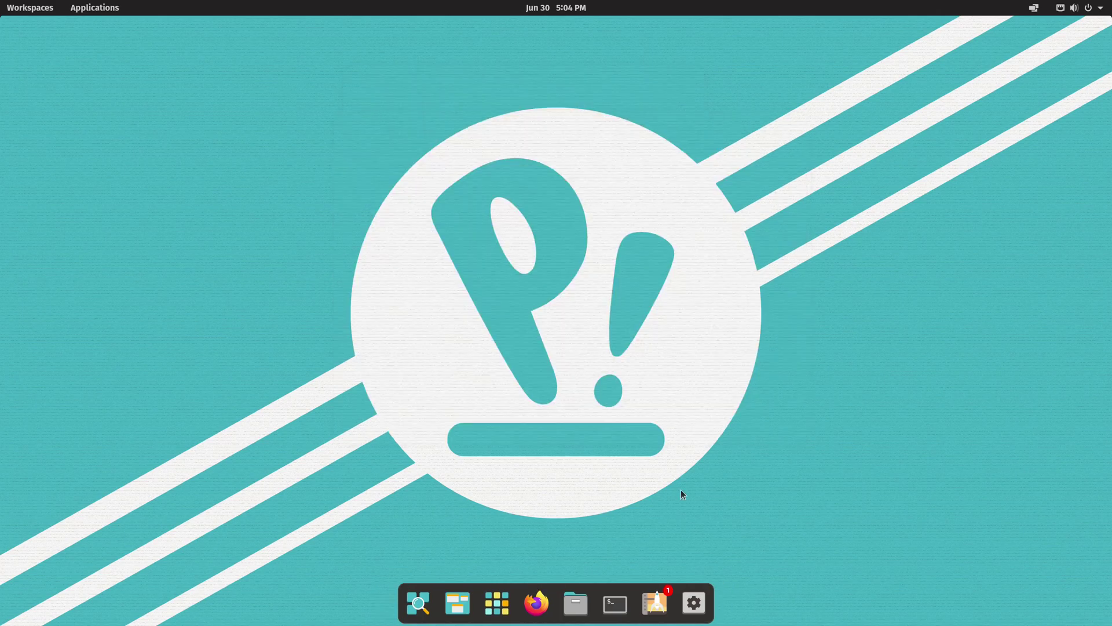
- Open the general desktop settings and enable the maximize button in the window controls
left_click(694, 606)
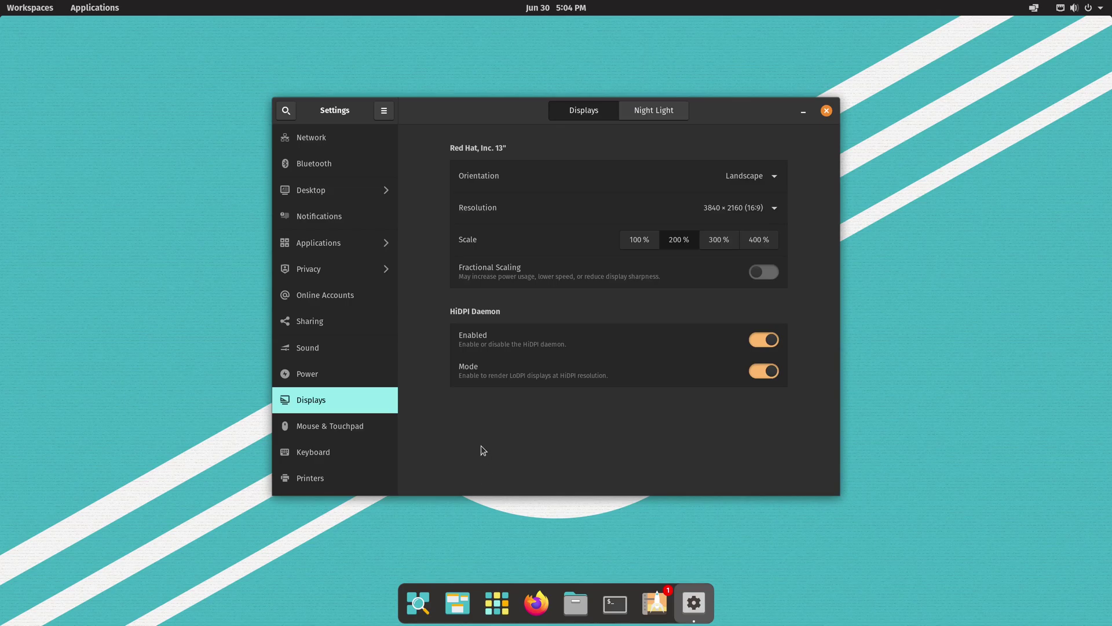
left_click(311, 192)
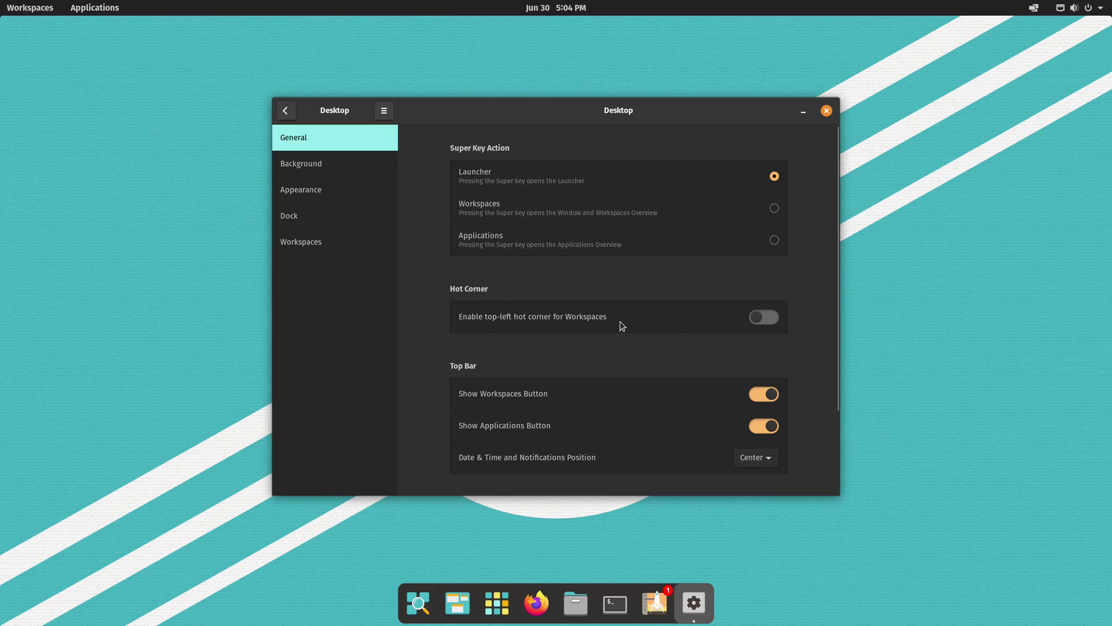
scroll(621, 325, "down", 3)
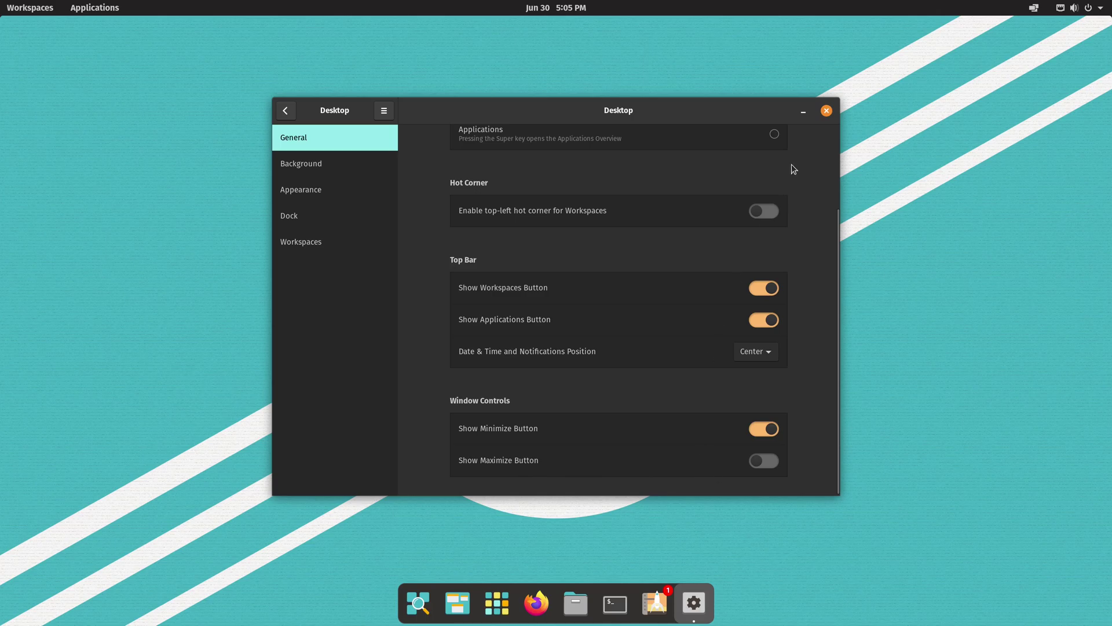
left_click(766, 466)
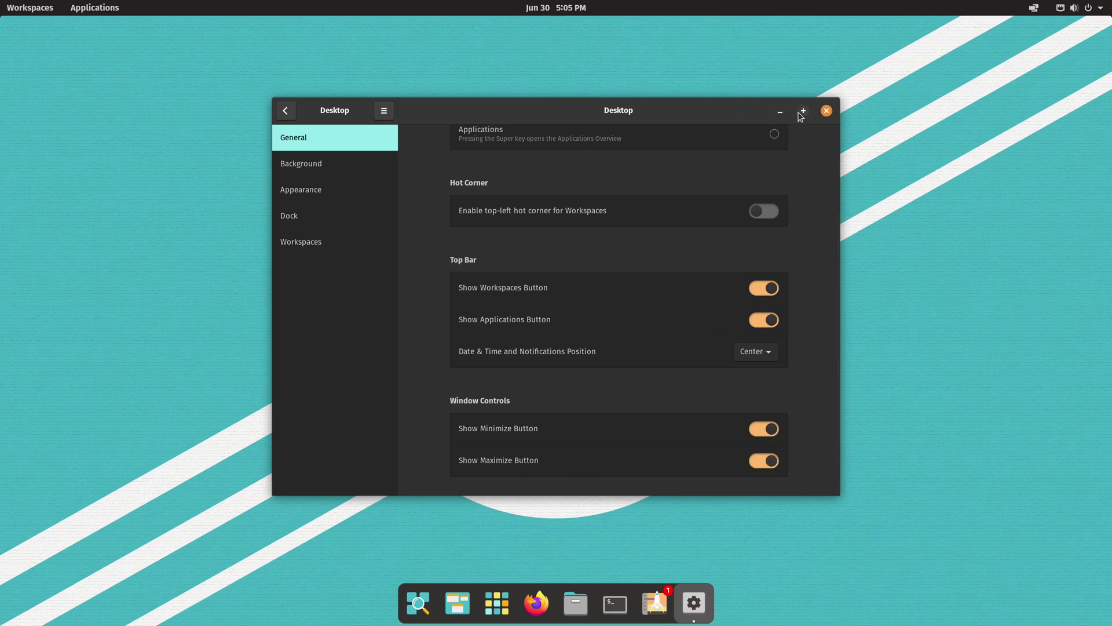
- Look through the desktop background, appearance and dock settings down to the dock visibility options
left_click(314, 162)
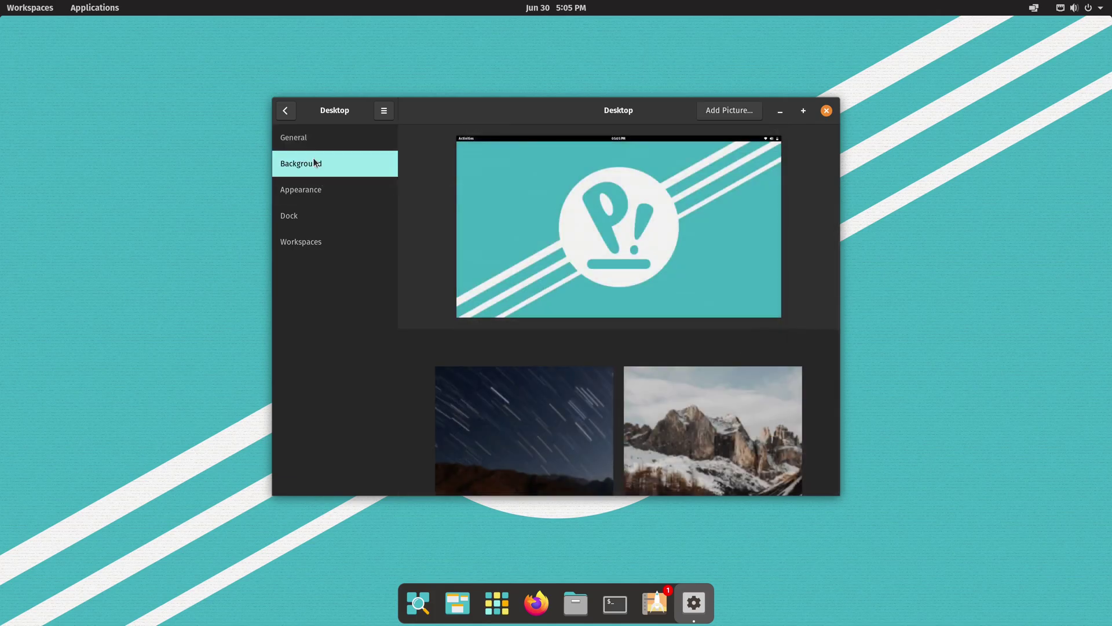
left_click(309, 188)
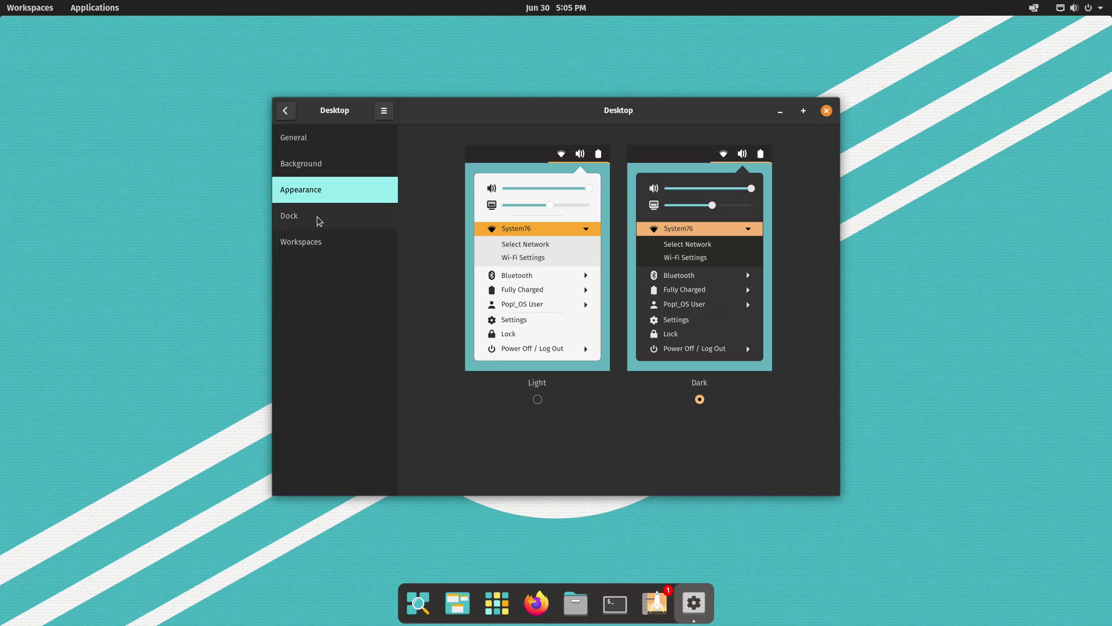
left_click(318, 217)
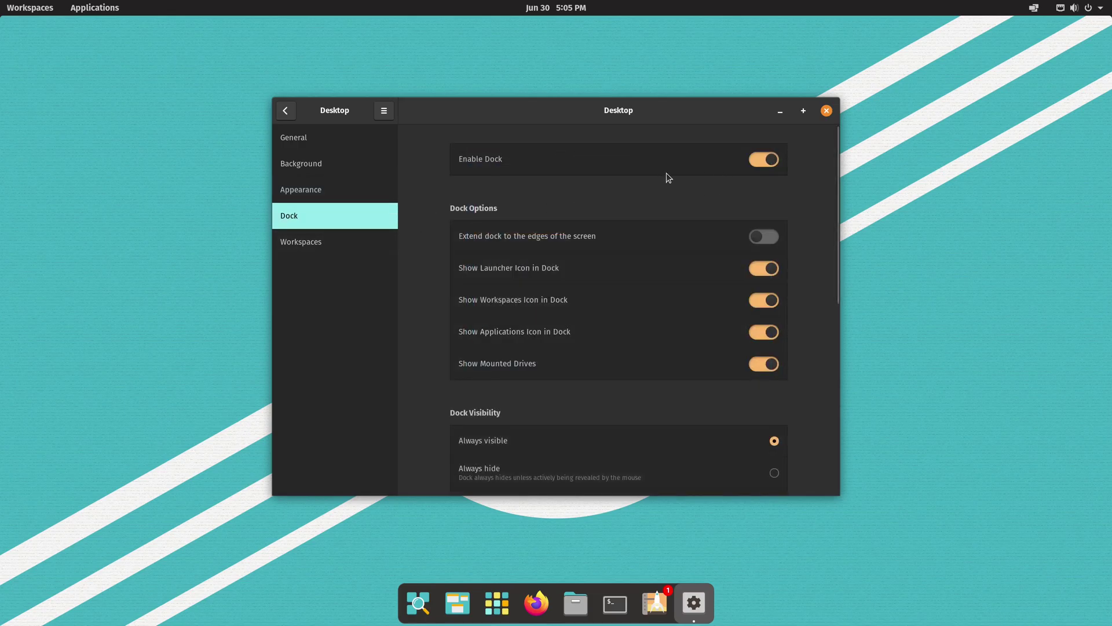
scroll(637, 173, "down", 1)
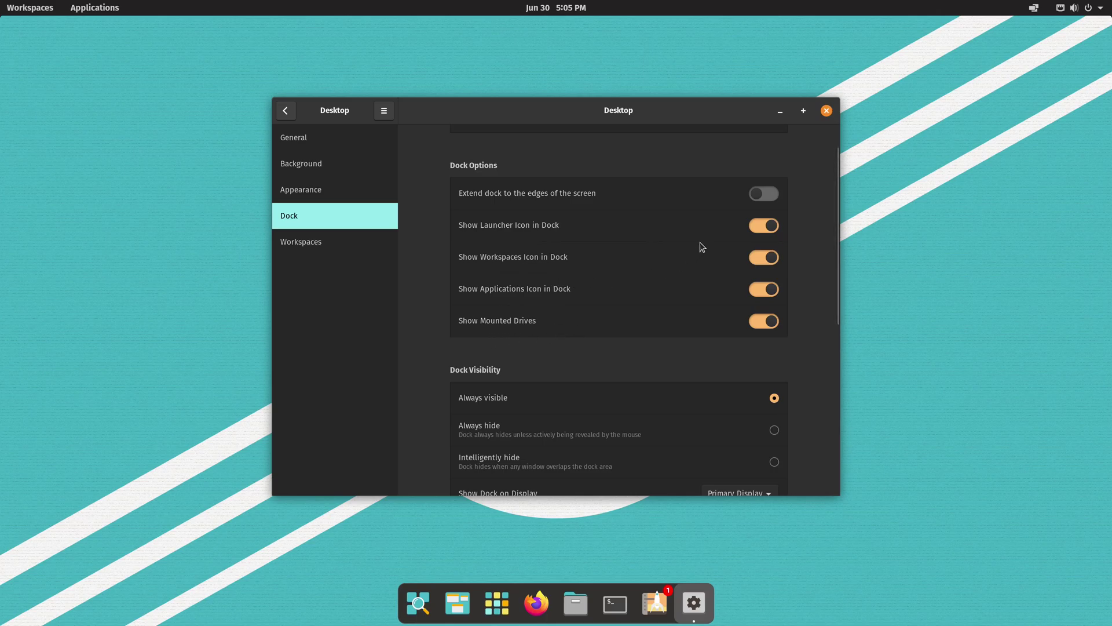
scroll(456, 336, "down", 5)
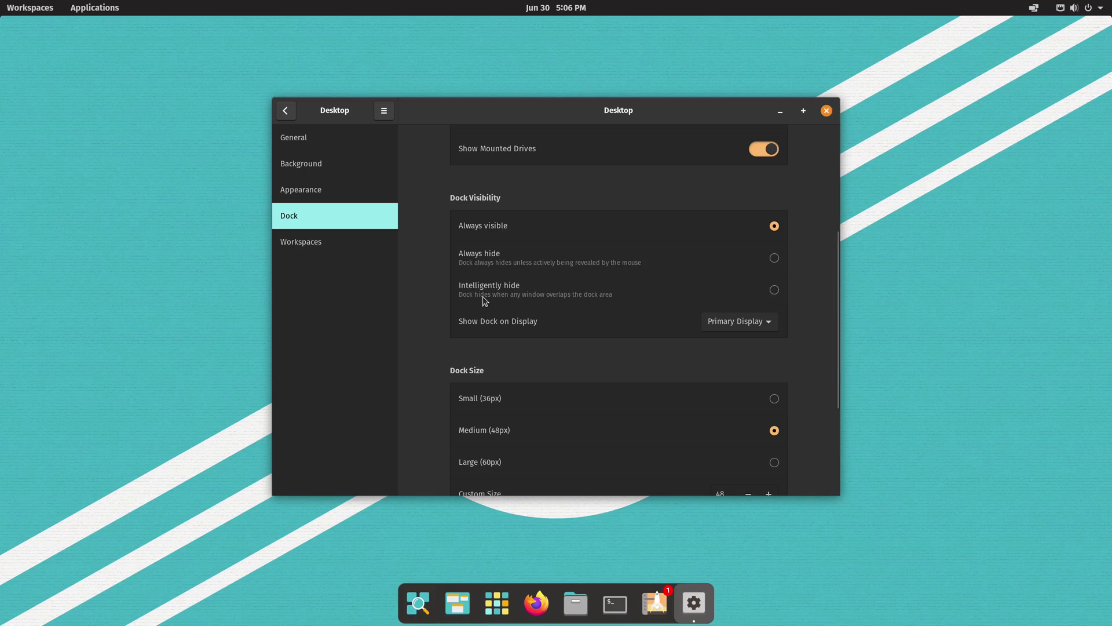
- Set the dock visibility to Intelligently hide, move the settings window up clear of the dock and view its display choices
left_click(777, 291)
left_click_drag(579, 110, 560, 76)
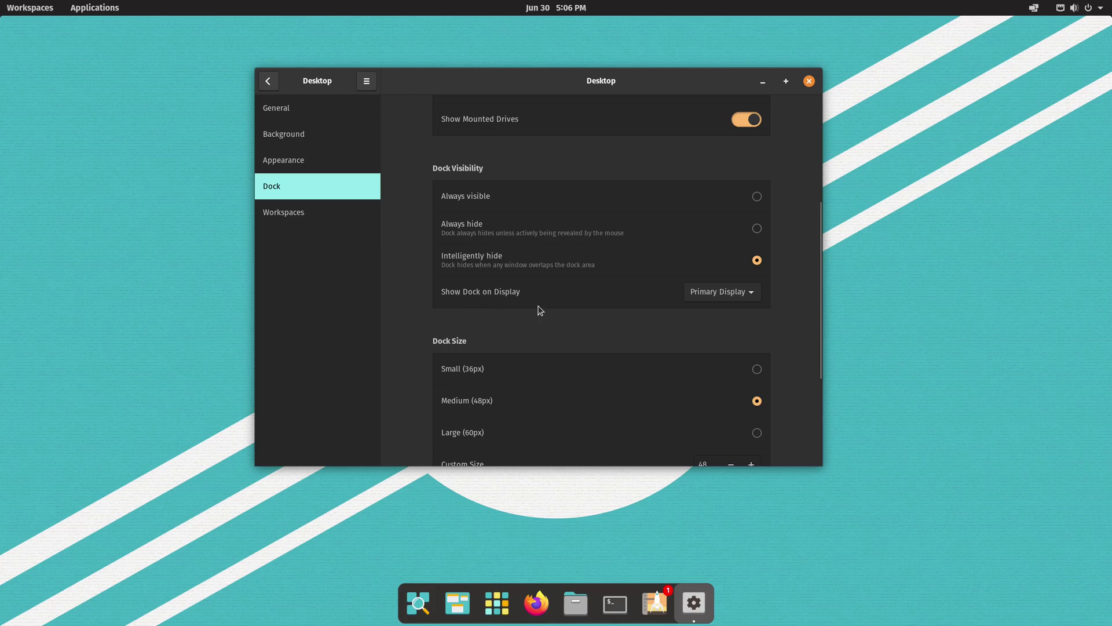
left_click(715, 295)
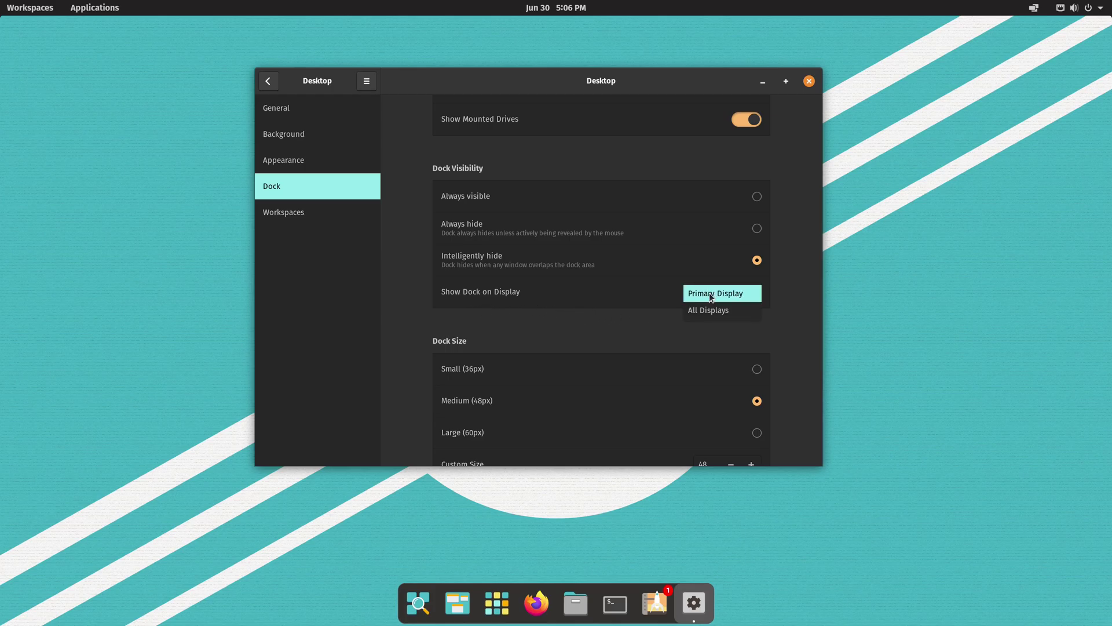
left_click(597, 329)
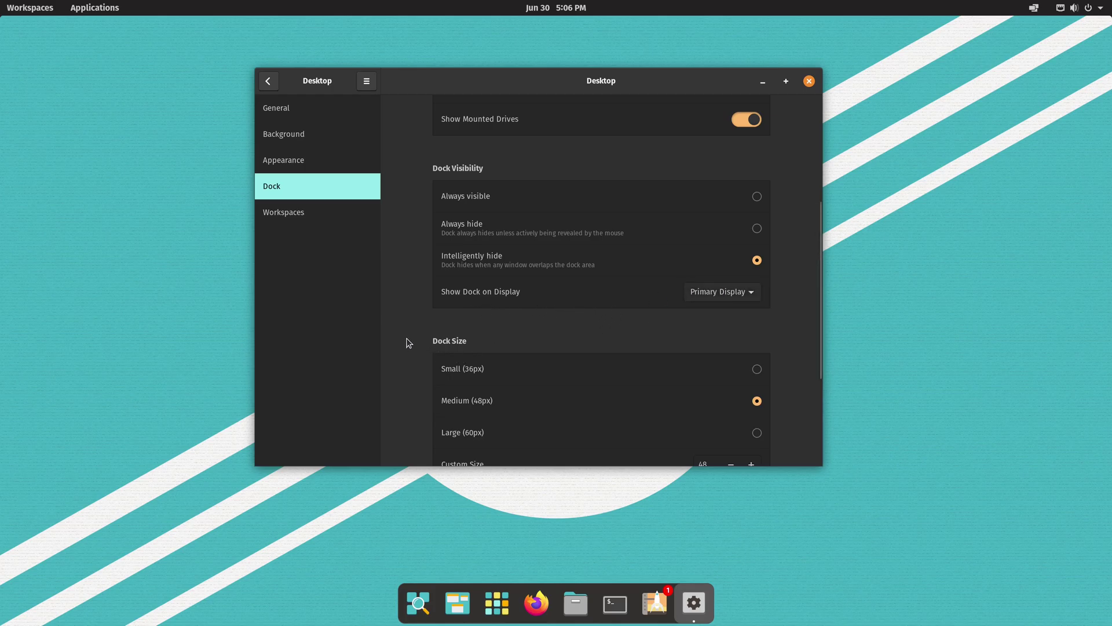
- Set the dock size to Small (36px)
scroll(408, 343, "down", 3)
scroll(409, 343, "up", 1)
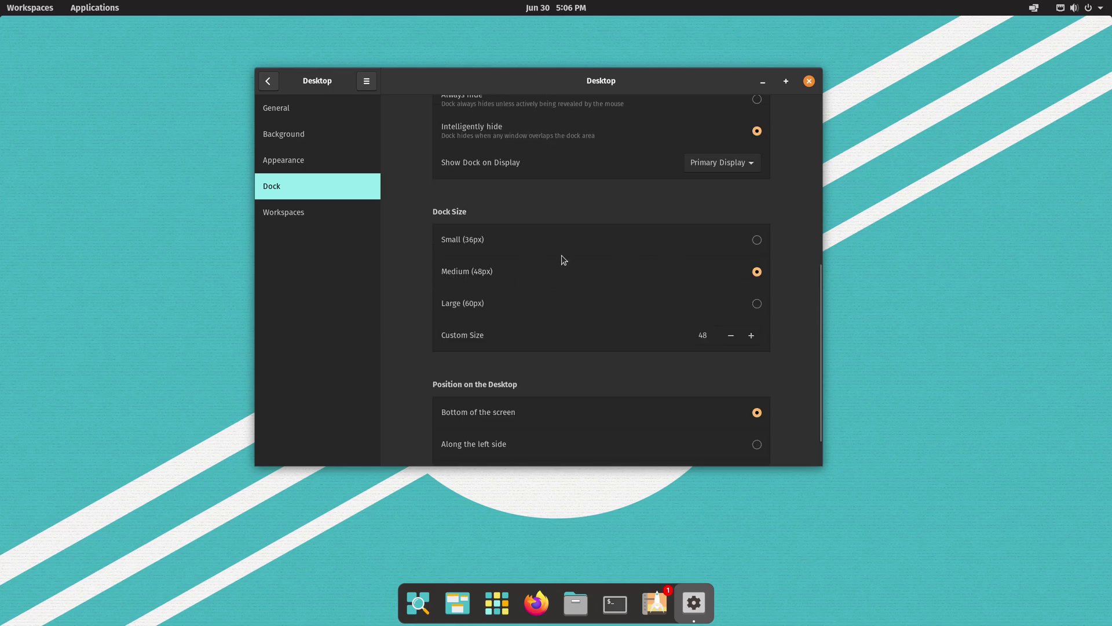
left_click(758, 241)
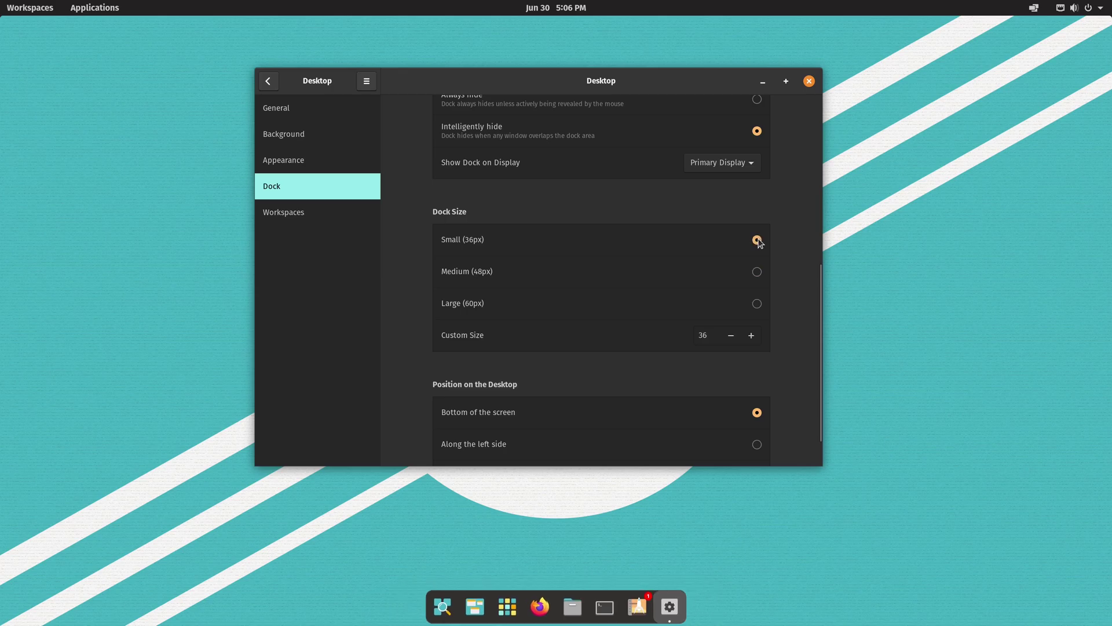
- Try the dock along the left and right sides of the desktop and return it to the bottom of the screen
scroll(423, 358, "down", 1)
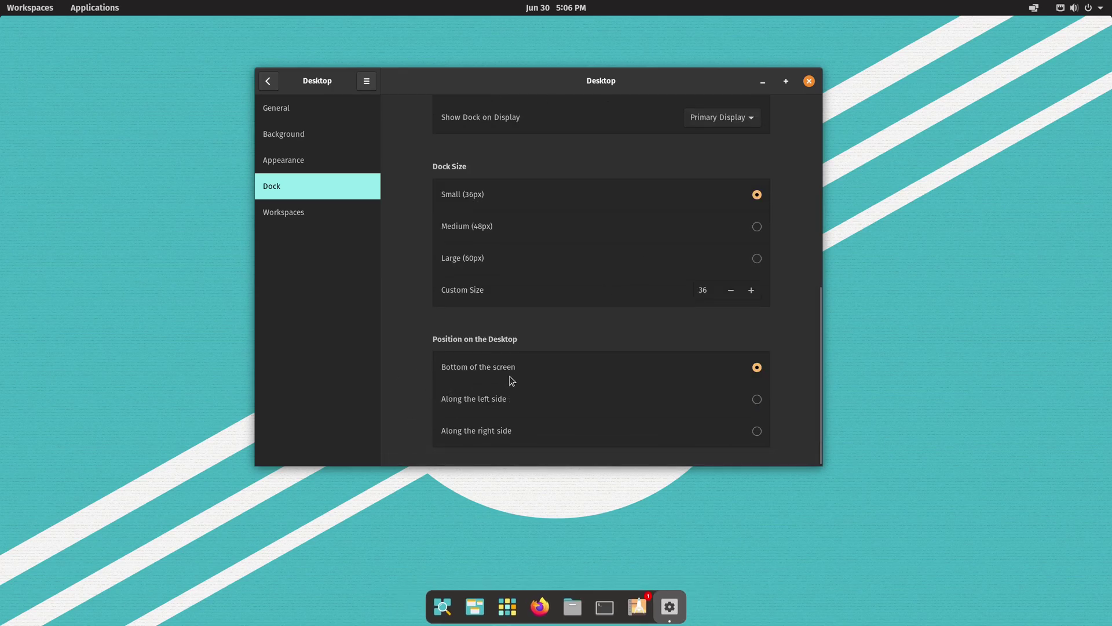
left_click(757, 399)
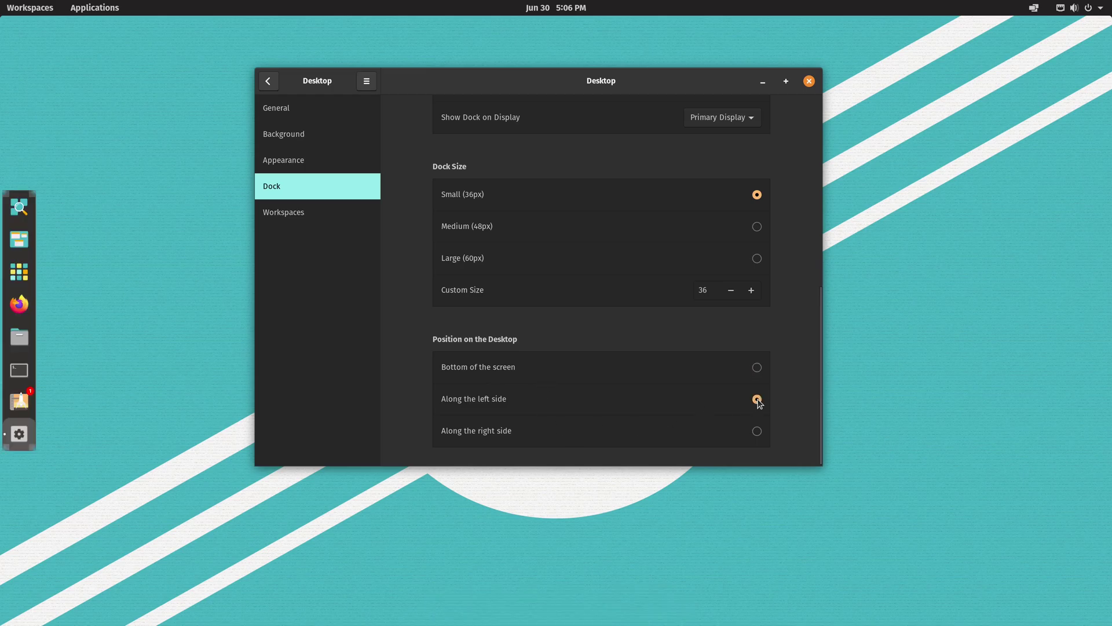
left_click(757, 432)
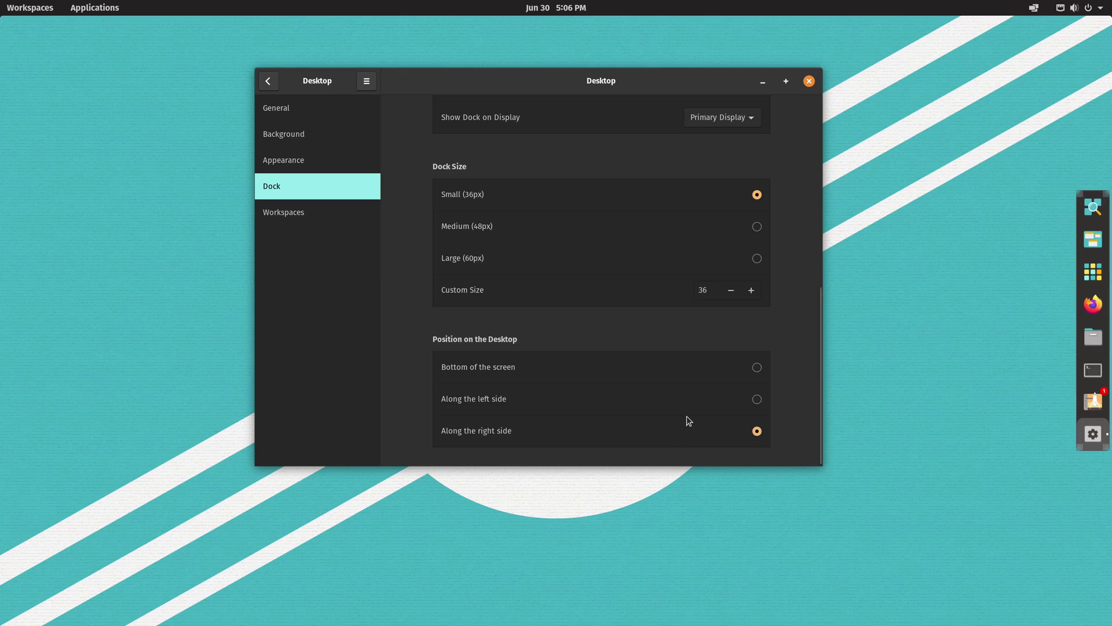
left_click(757, 367)
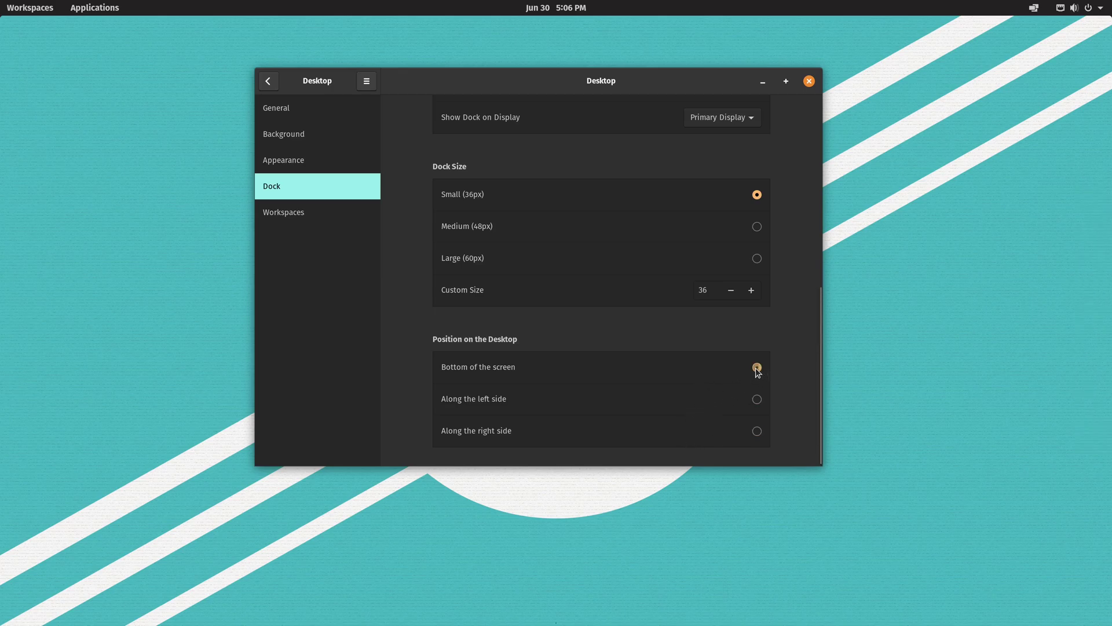
- Try the workspace picker along the right side, compare it in the workspaces overview, restore the left side and close the settings
left_click(310, 214)
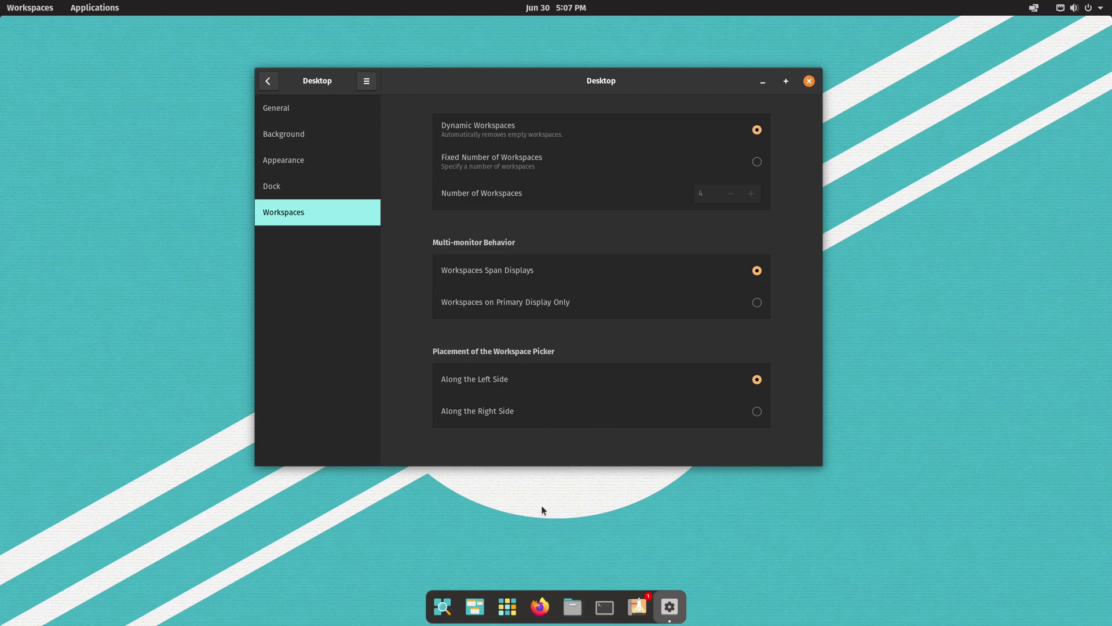
left_click(473, 608)
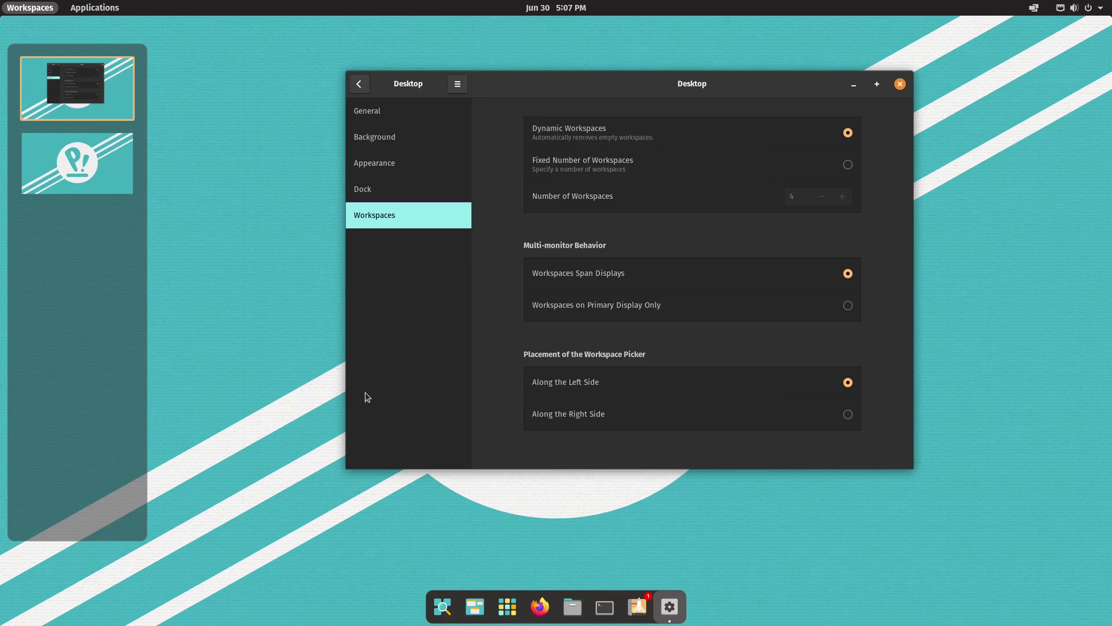
left_click(817, 417)
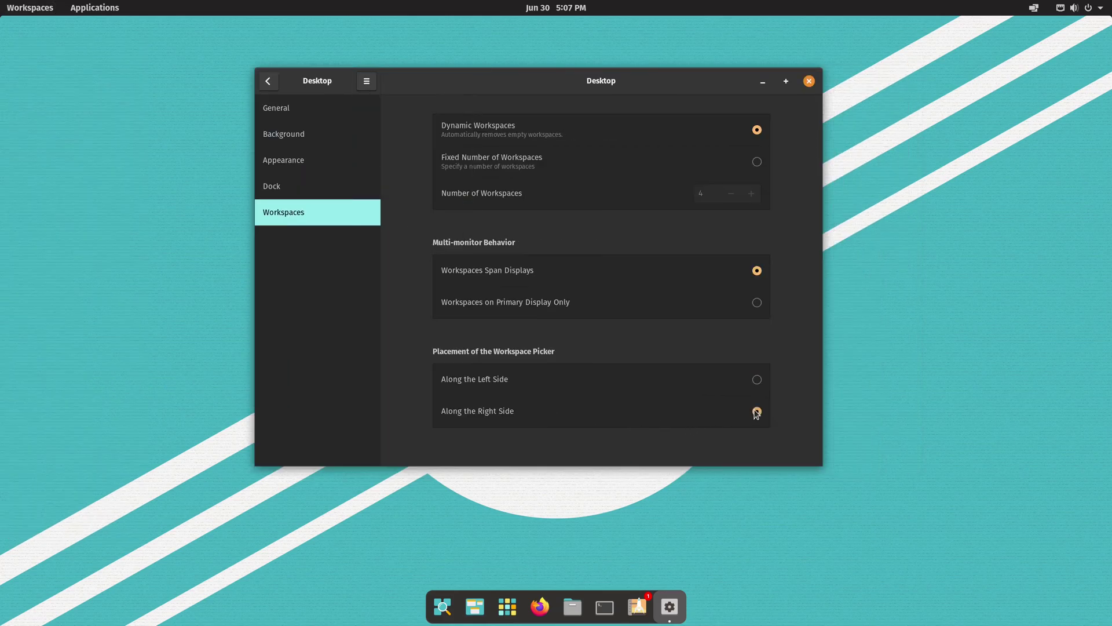
left_click(474, 607)
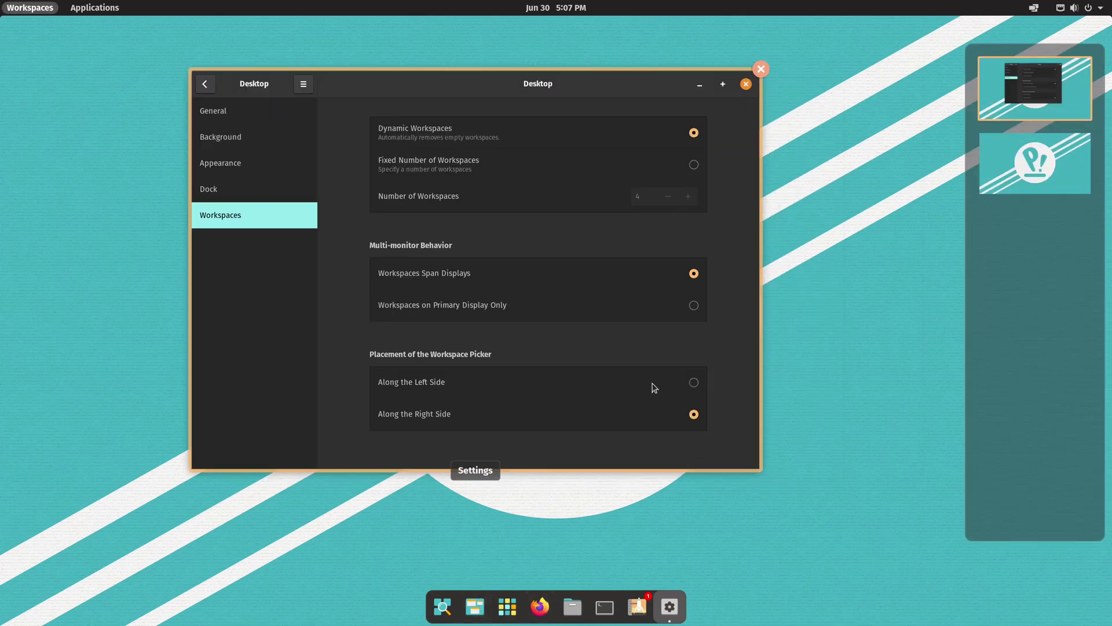
left_click(697, 387)
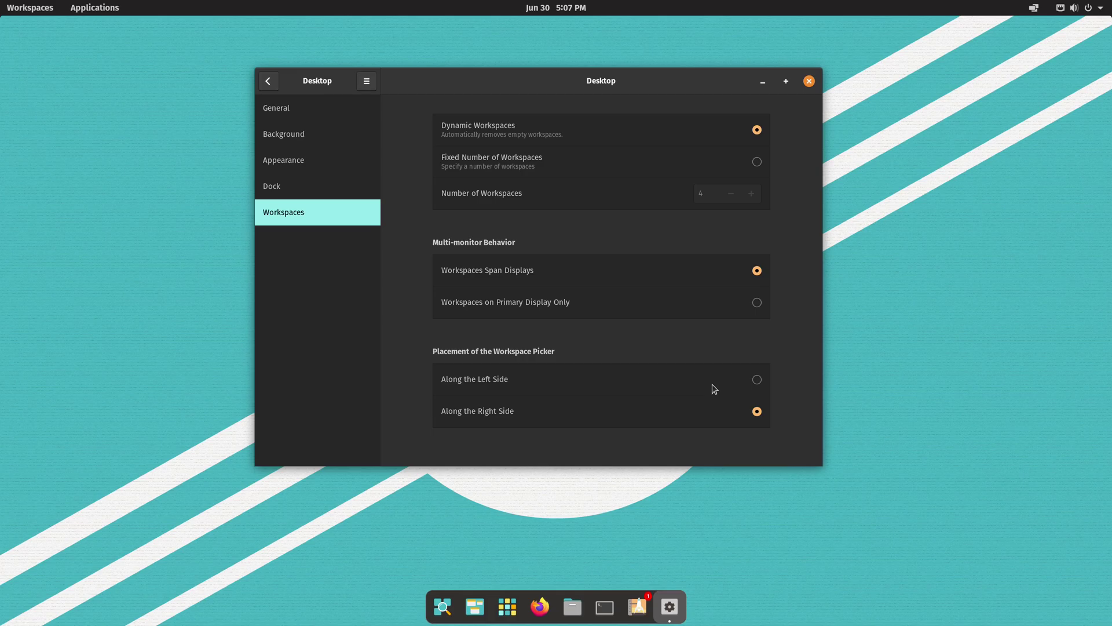
left_click(757, 379)
left_click(809, 81)
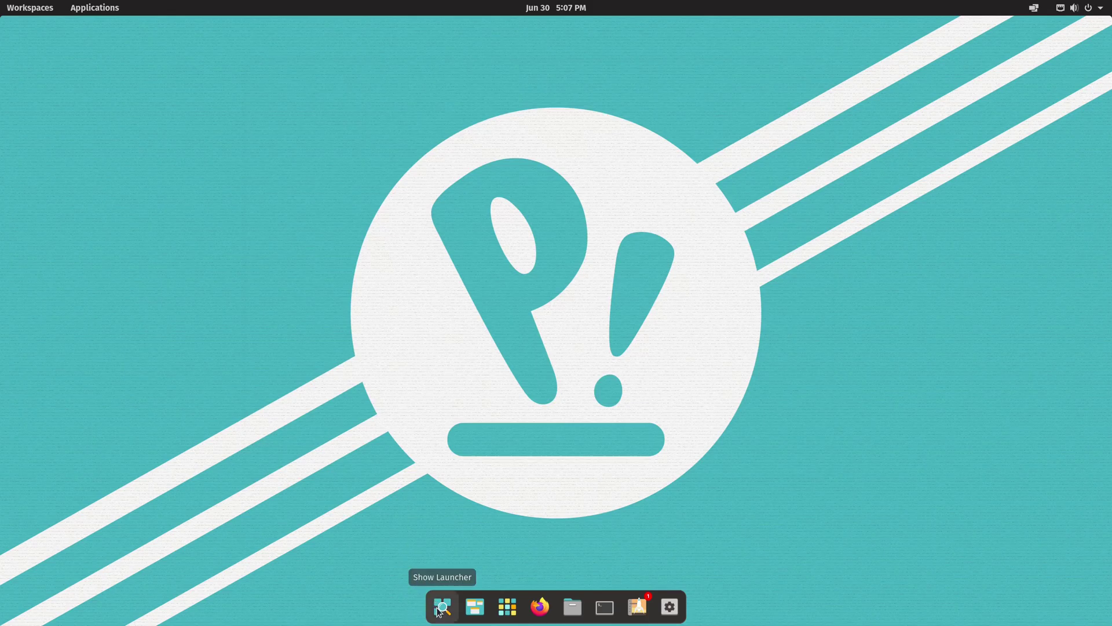
- View the launcher, the workspaces overview and the applications overview from the dock
left_click(440, 610)
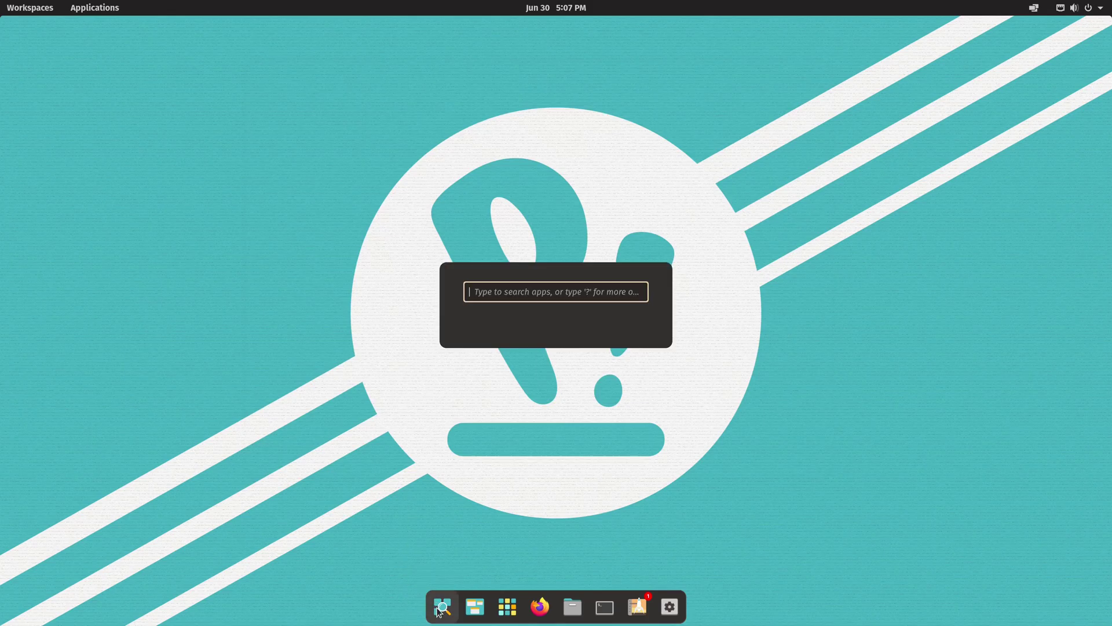
left_click(482, 610)
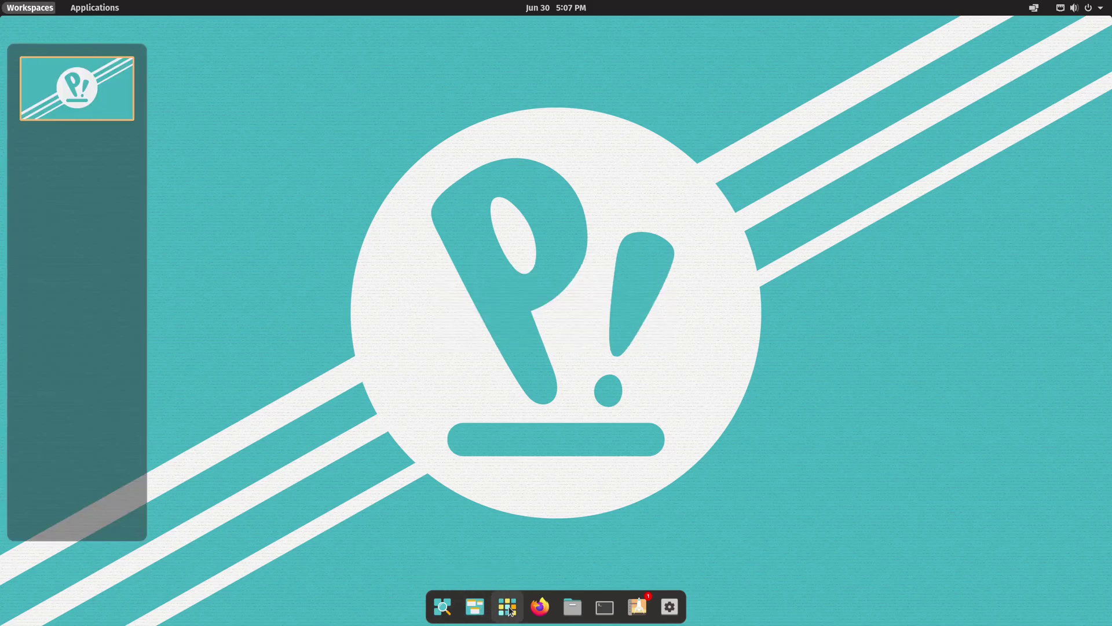
left_click(504, 607)
left_click(504, 607)
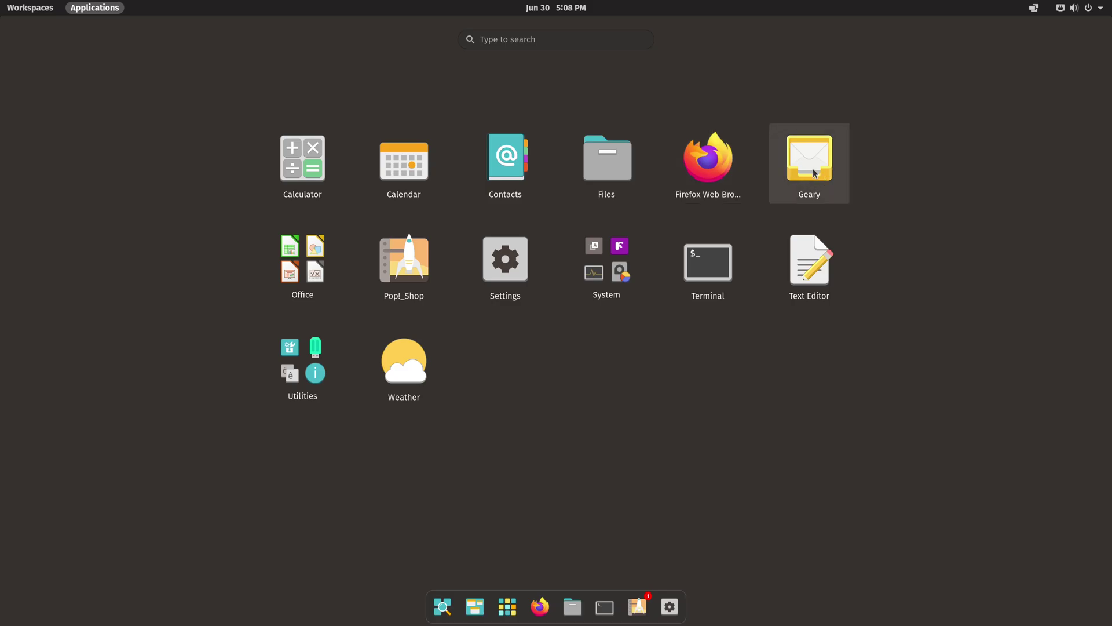
- Look inside the Office, System and Utilities application folders and close the applications overview
left_click(293, 281)
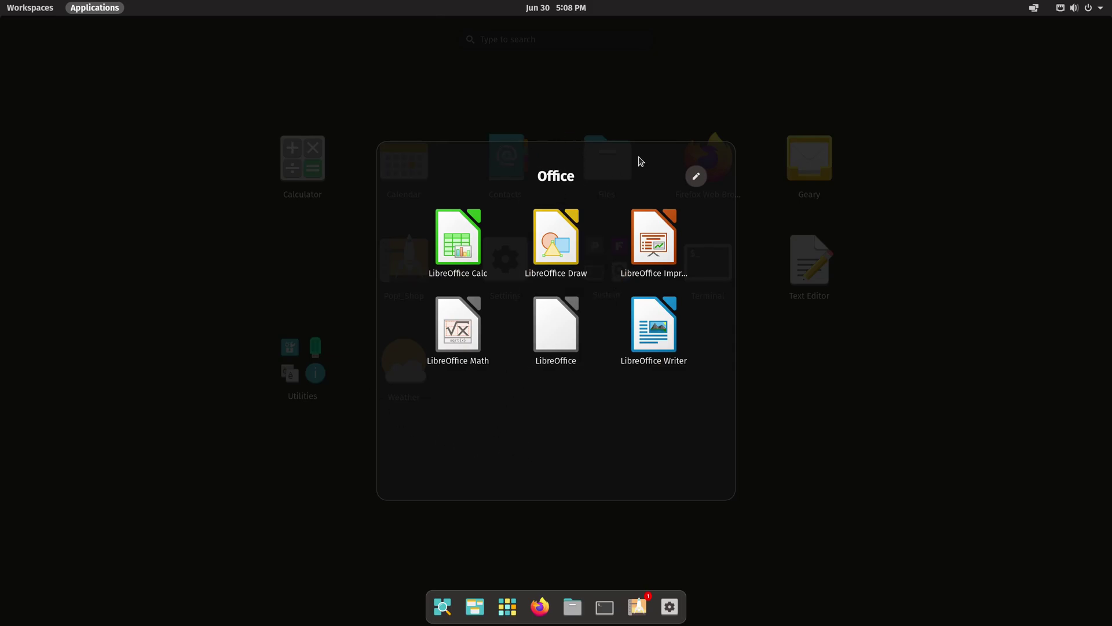
left_click(215, 269)
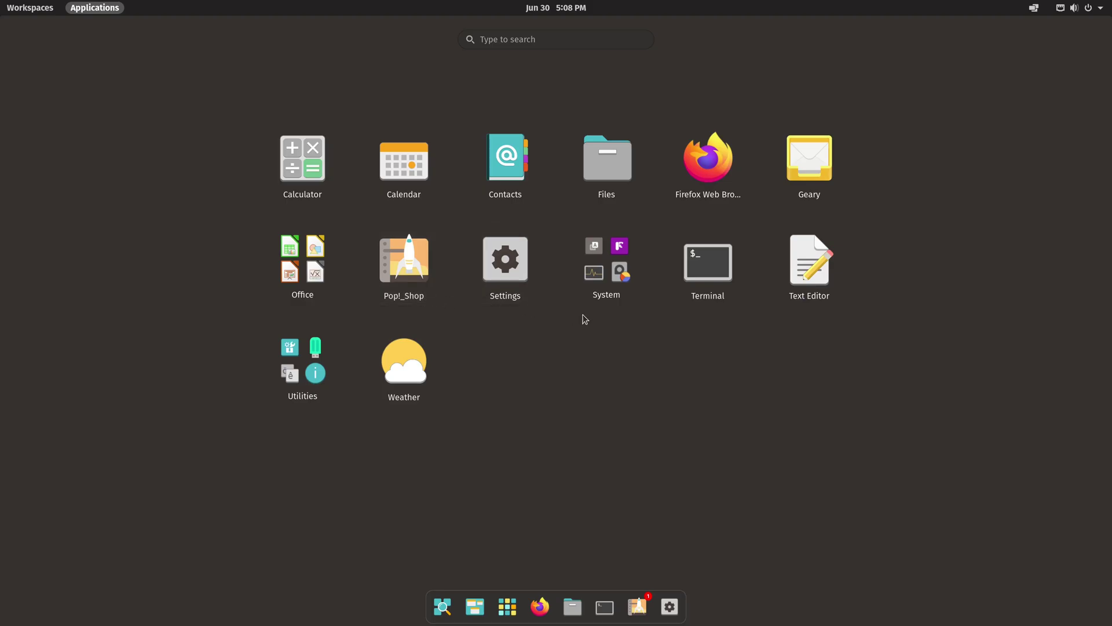
left_click(603, 278)
left_click(806, 394)
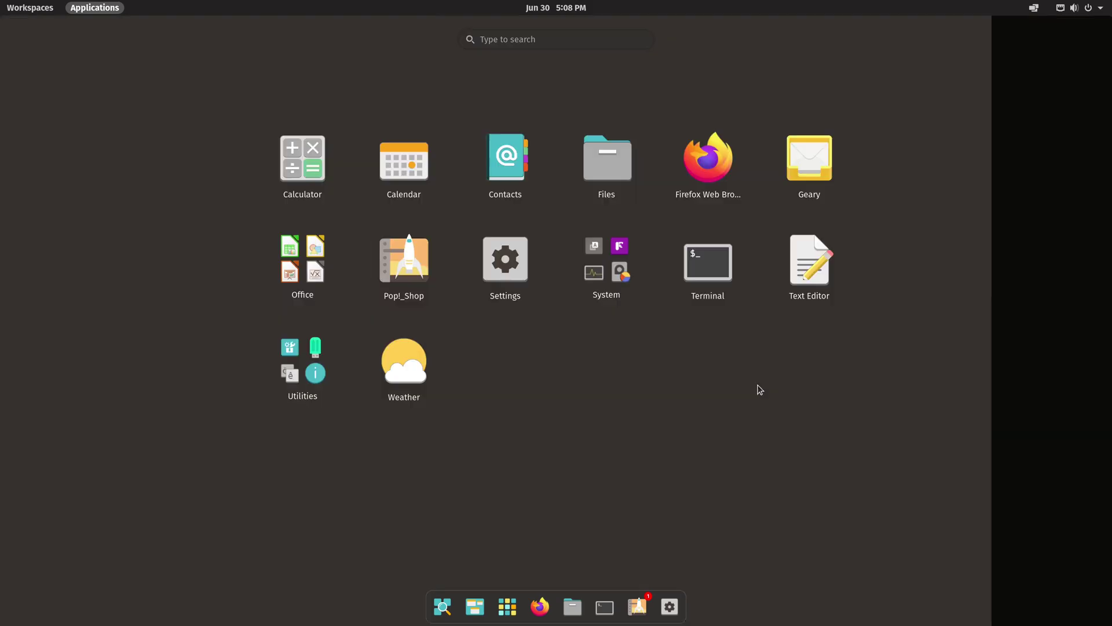
left_click(294, 370)
left_click(293, 393)
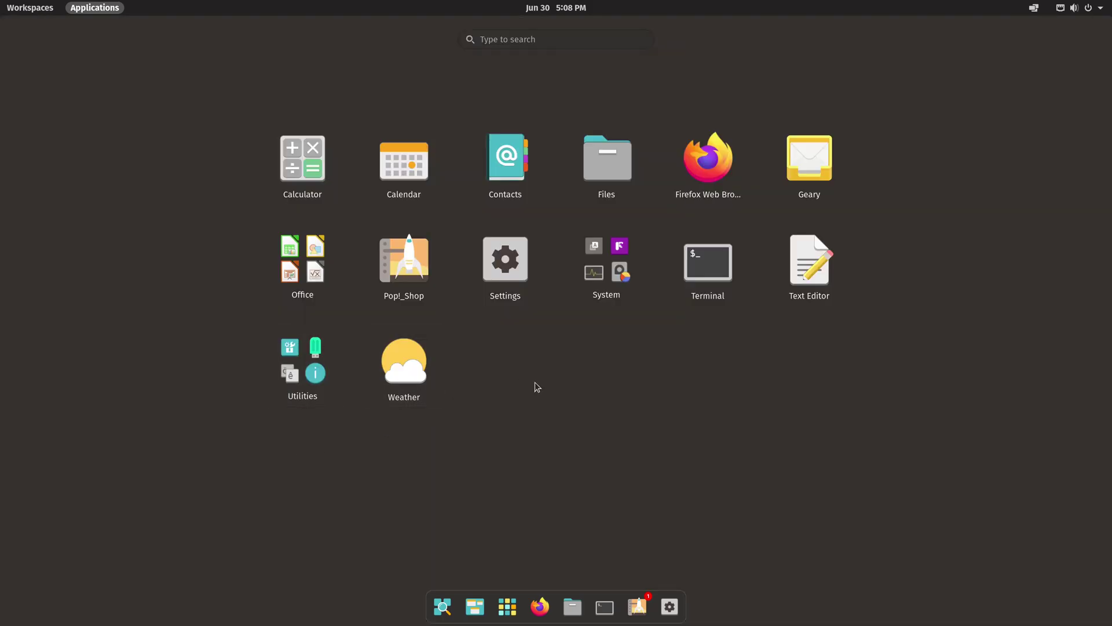
left_click(548, 453)
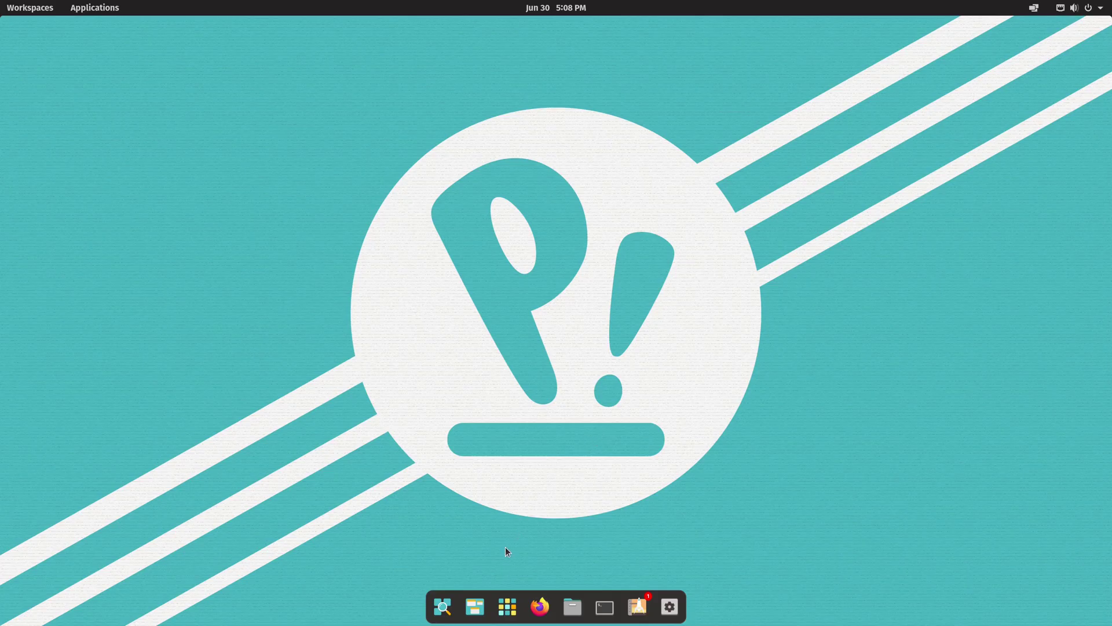
- Open the file manager, move its window toward the middle of the desktop, switch the home folder to list view and close it
left_click(571, 614)
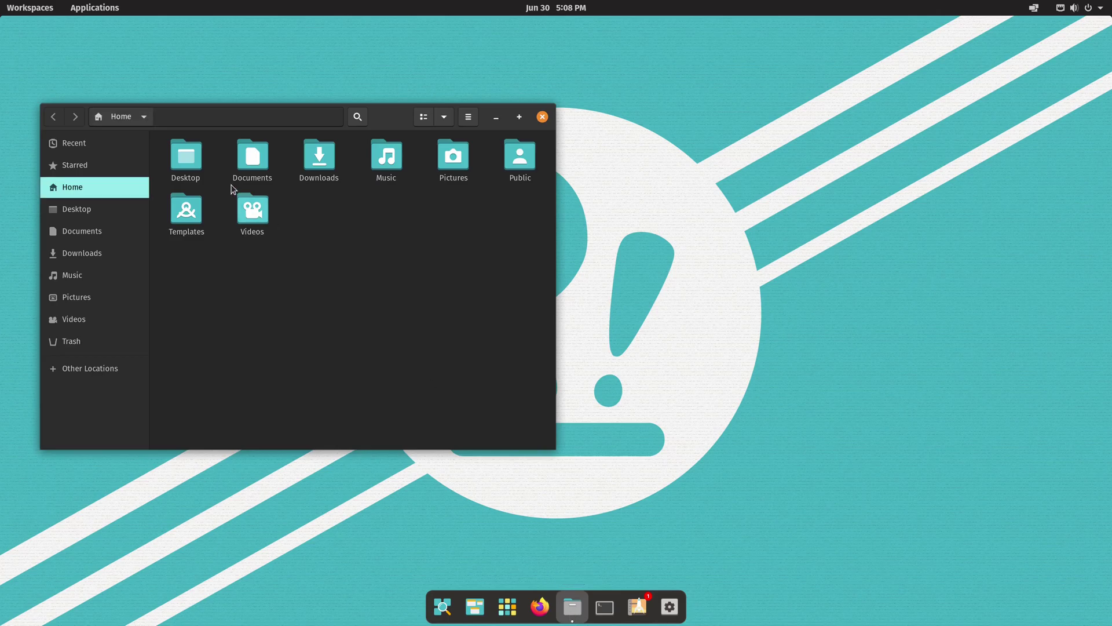
left_click_drag(392, 121, 581, 123)
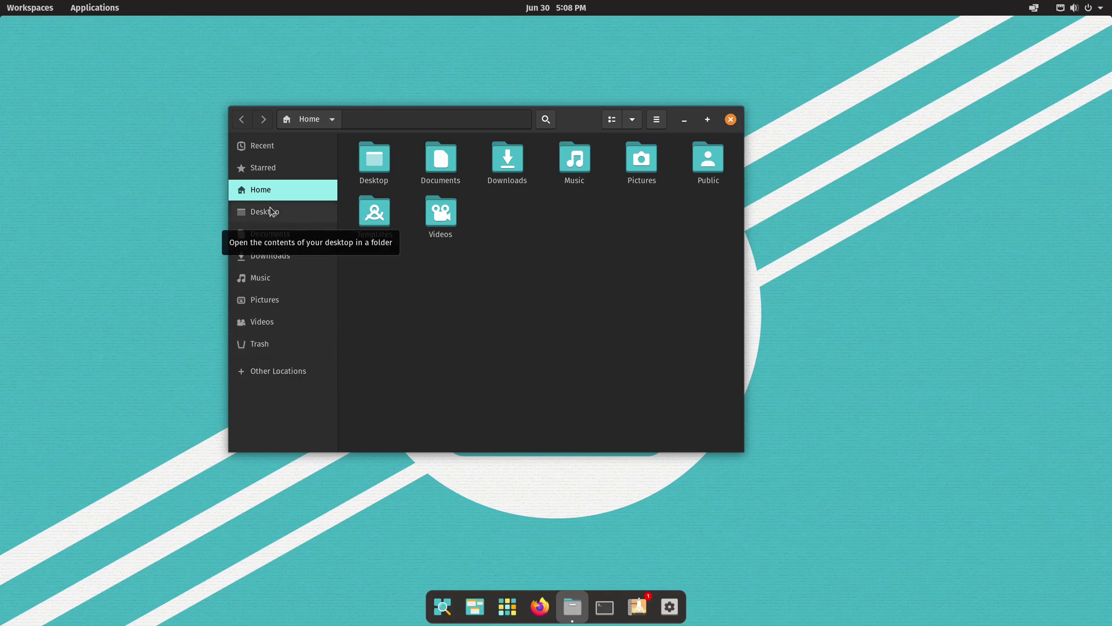
left_click(612, 118)
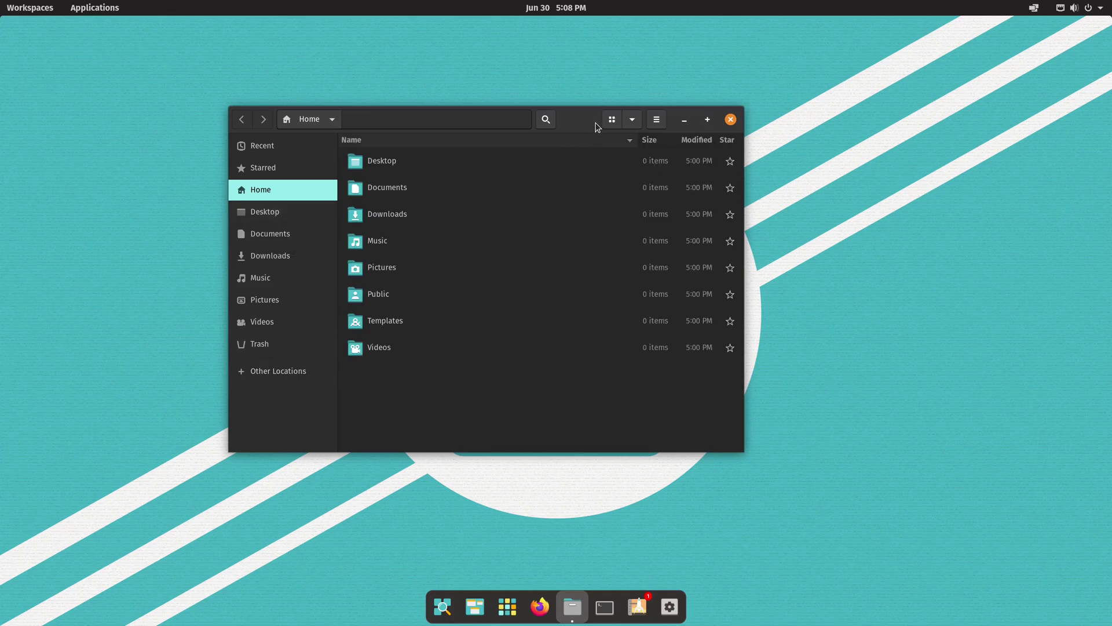
left_click(730, 119)
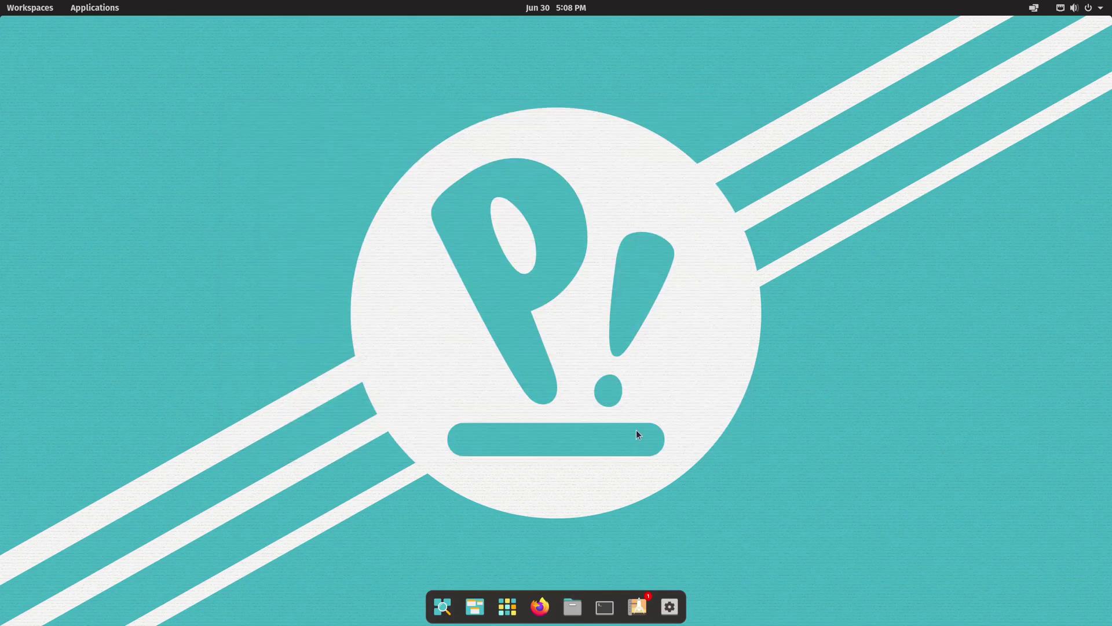
- Check the kernel release in a terminal with uname -r and close the terminal
left_click(605, 606)
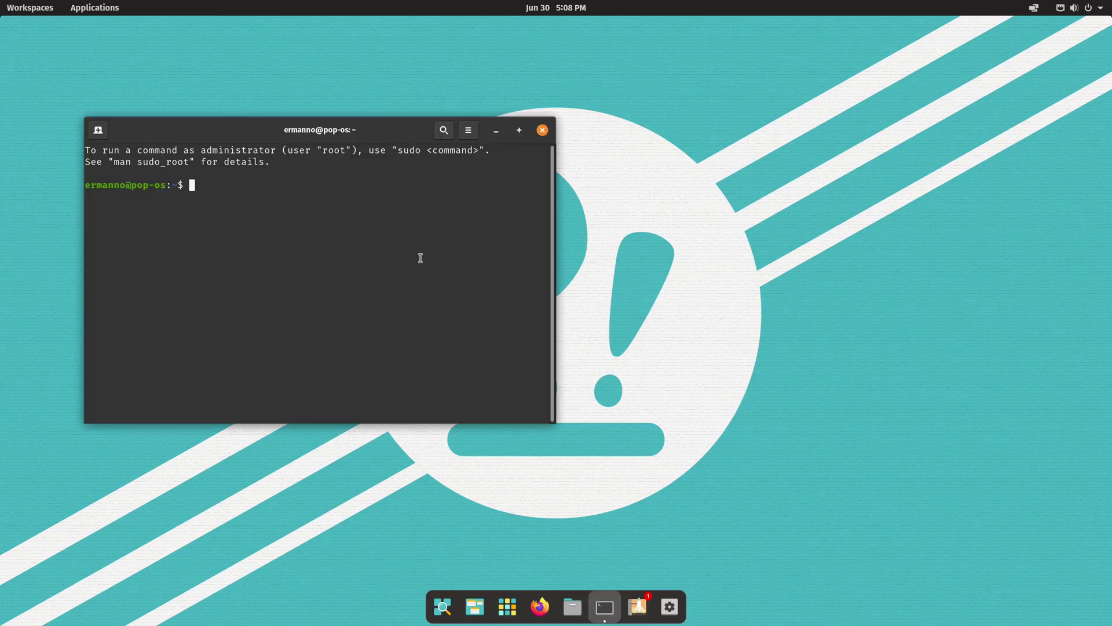
left_click_drag(315, 119, 435, 141)
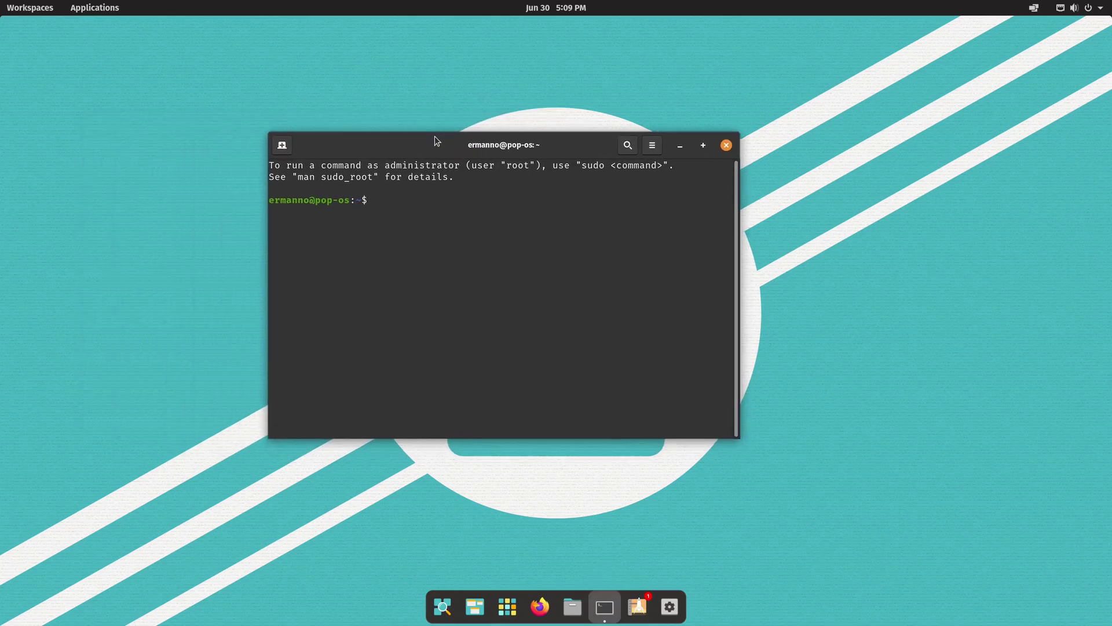
type("uname -r")
key("Return")
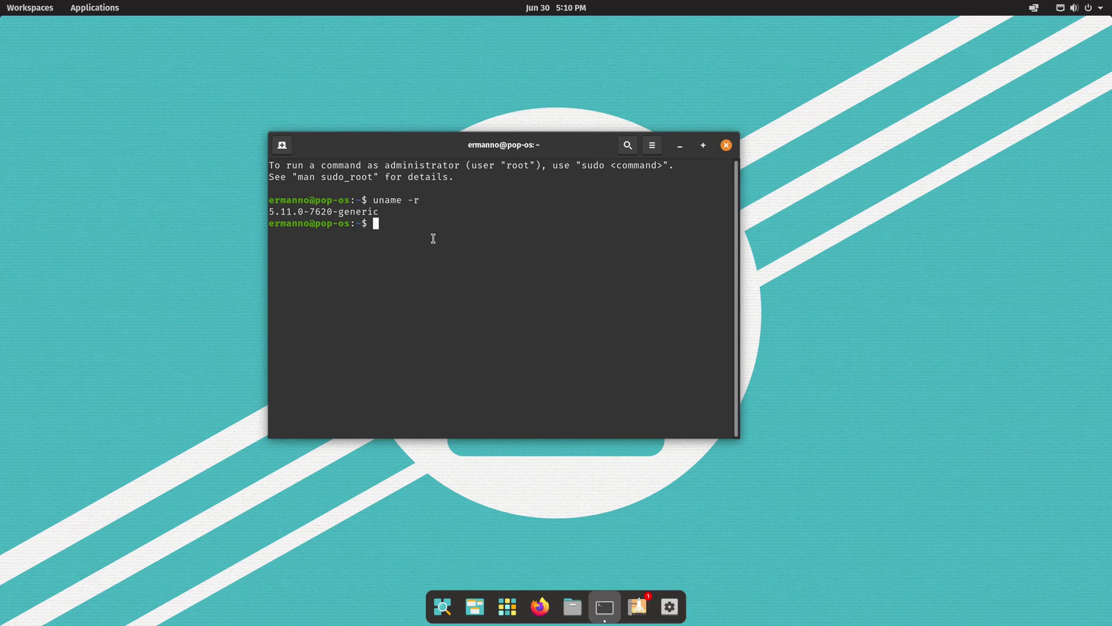
left_click(727, 145)
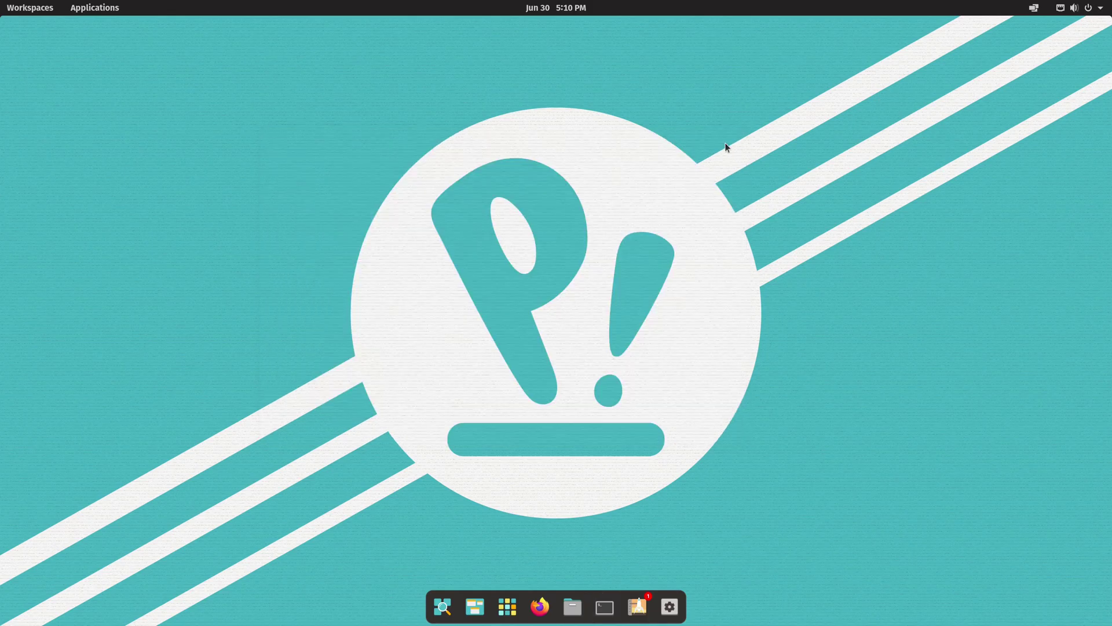
left_click(669, 607)
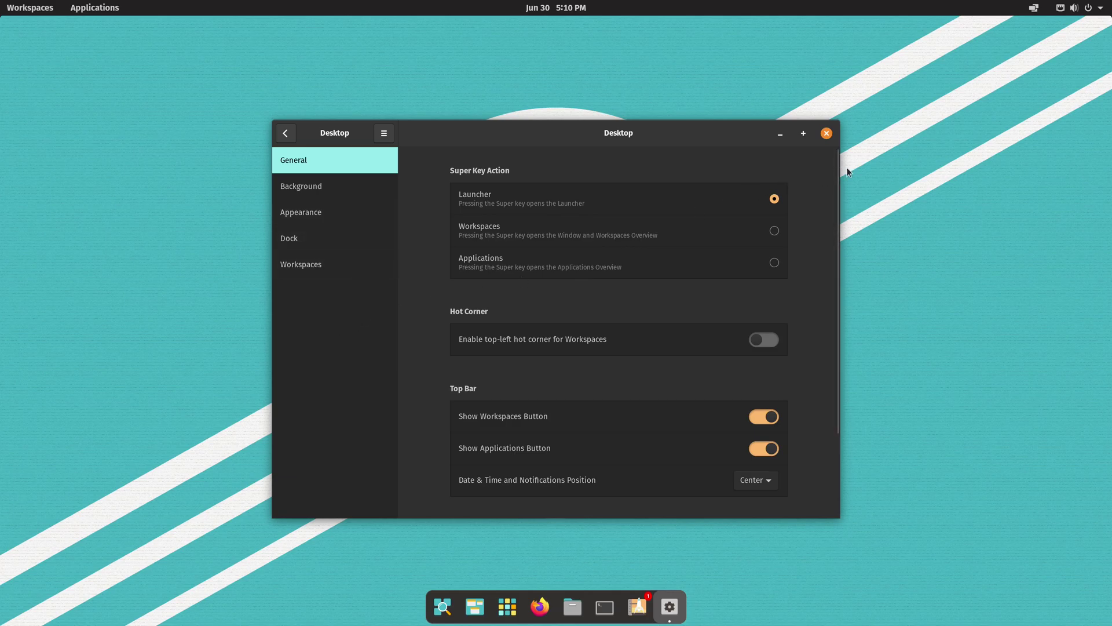
left_click(826, 134)
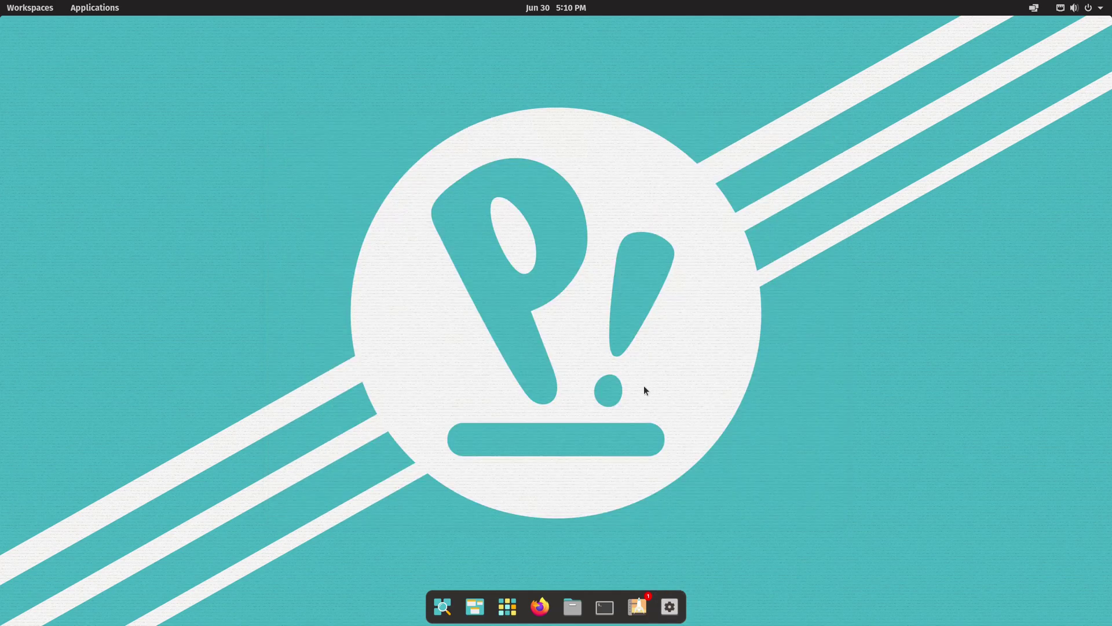
- Refresh the package lists in a new terminal with sudo apt update, authorizing it with the account password
left_click(606, 612)
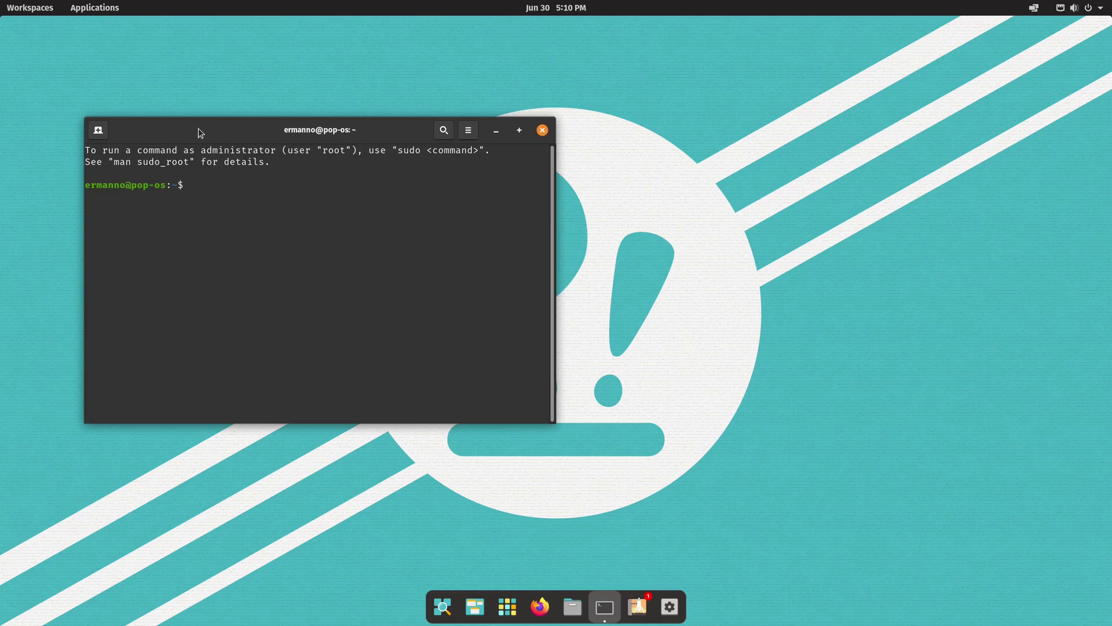
left_click_drag(200, 133, 420, 140)
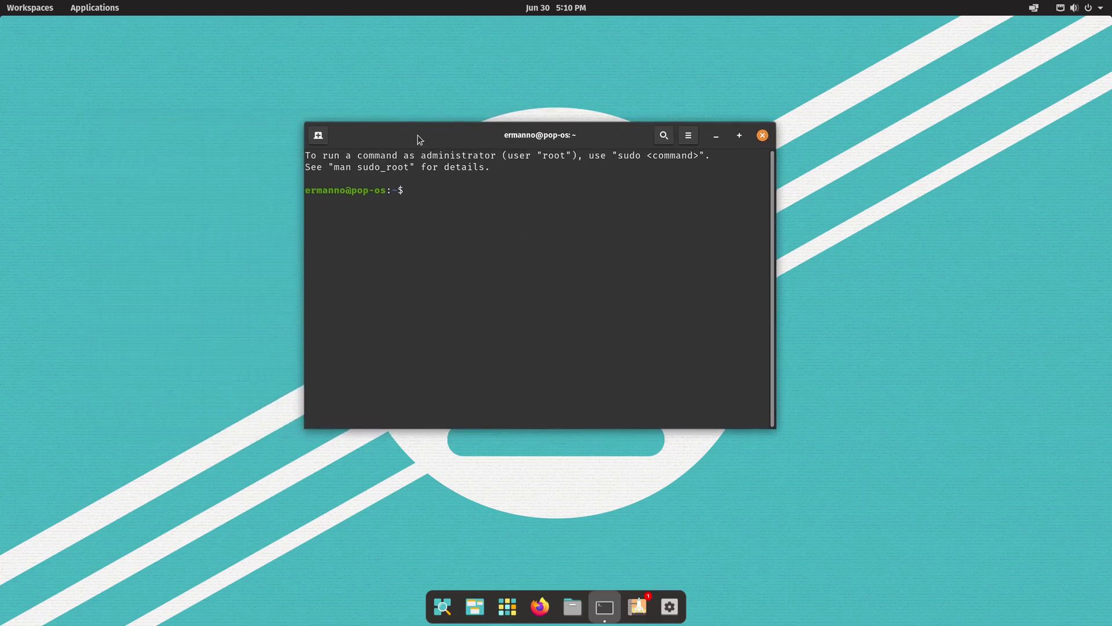
type("sudo apt update")
key("Return")
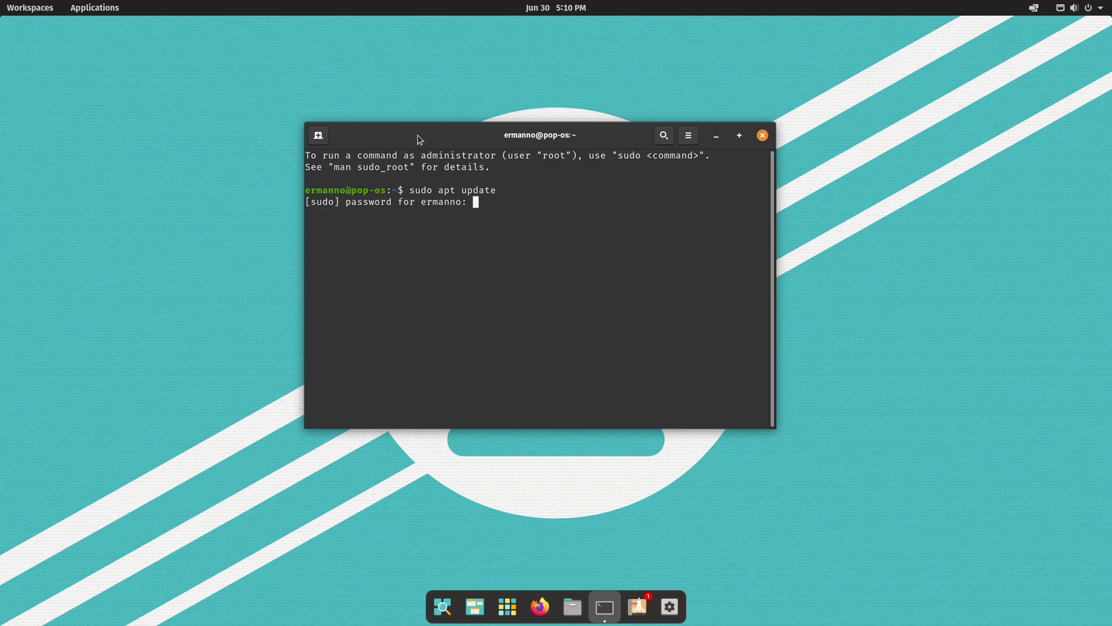
key("Return")
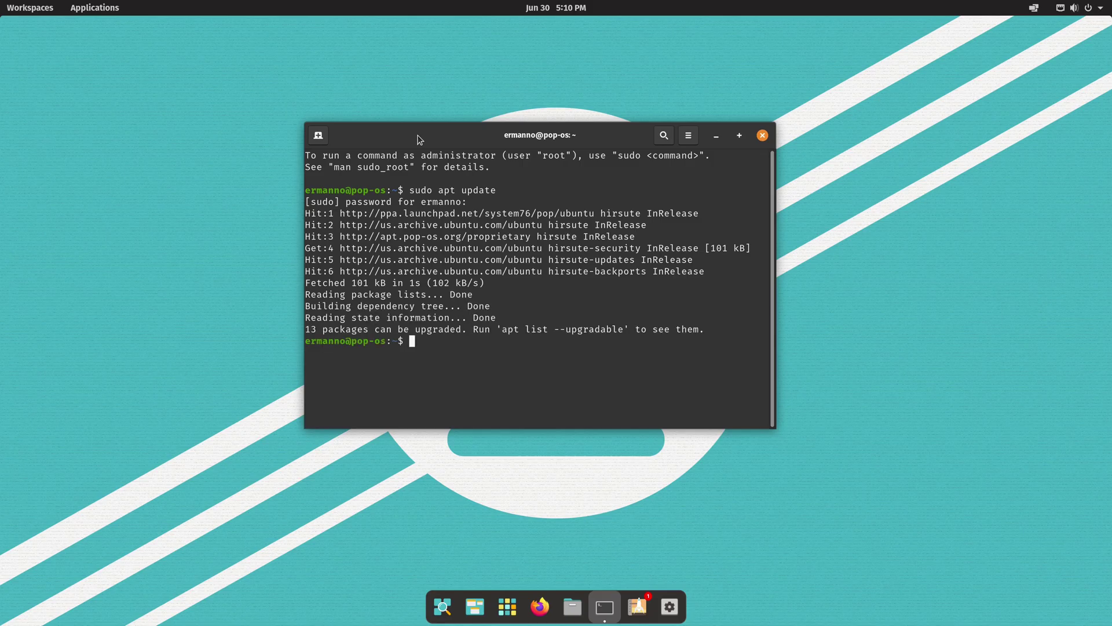
- Install the gnome-tweaks package with sudo apt install, accept the installation and close the terminal
type("sudo apt install gnome-tweaks")
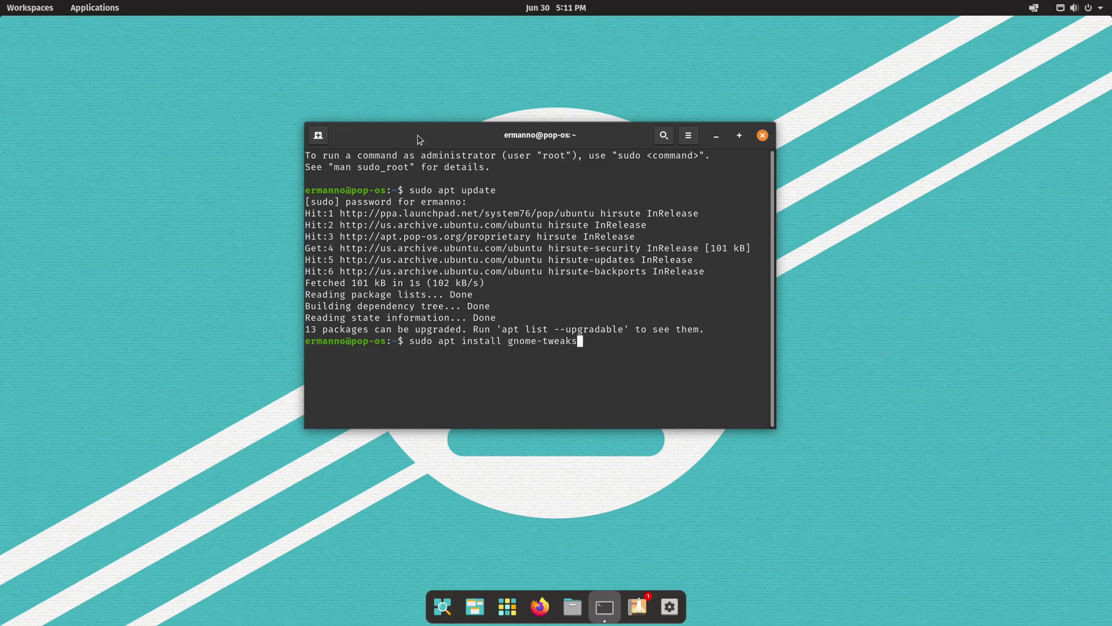
key("Return")
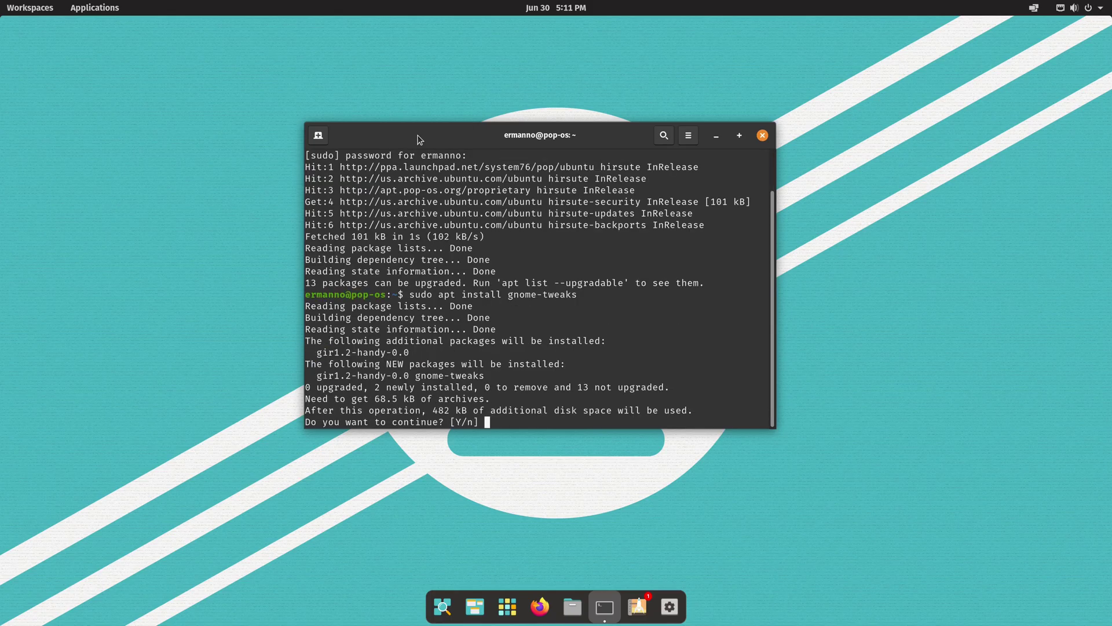
key("Return")
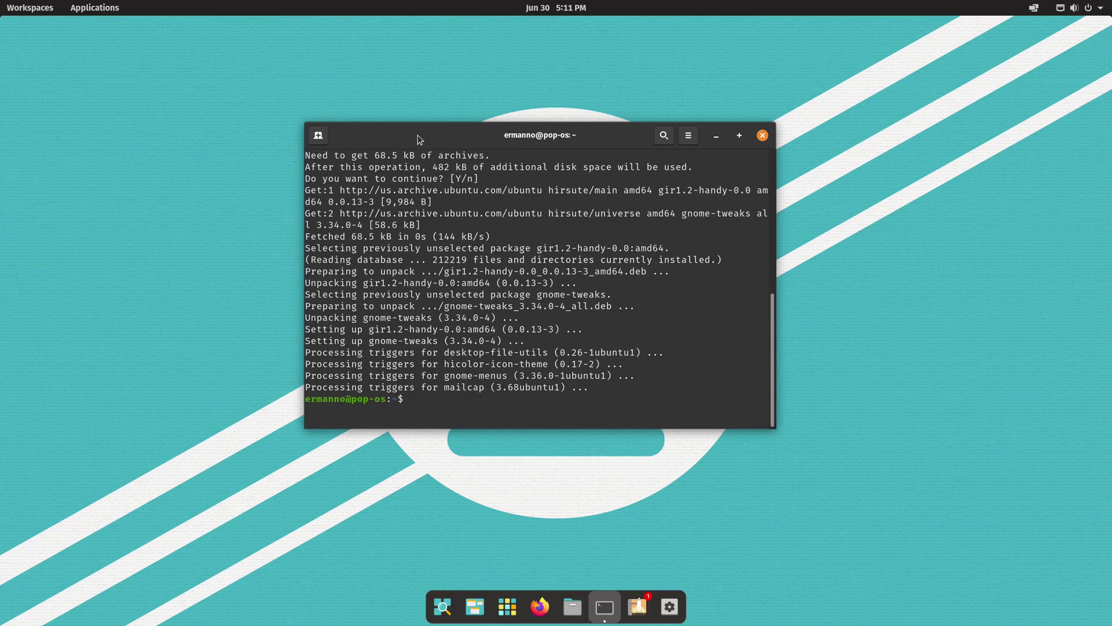
key("super+q")
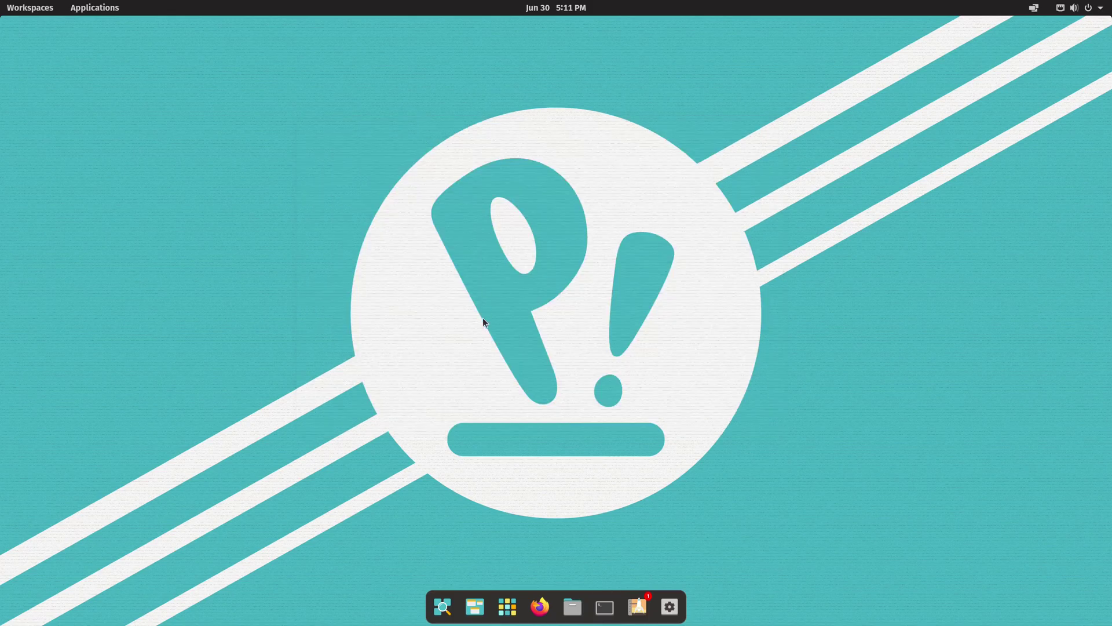
- Find Tweaks in the launcher by searching for "twe" and start it
left_click(442, 606)
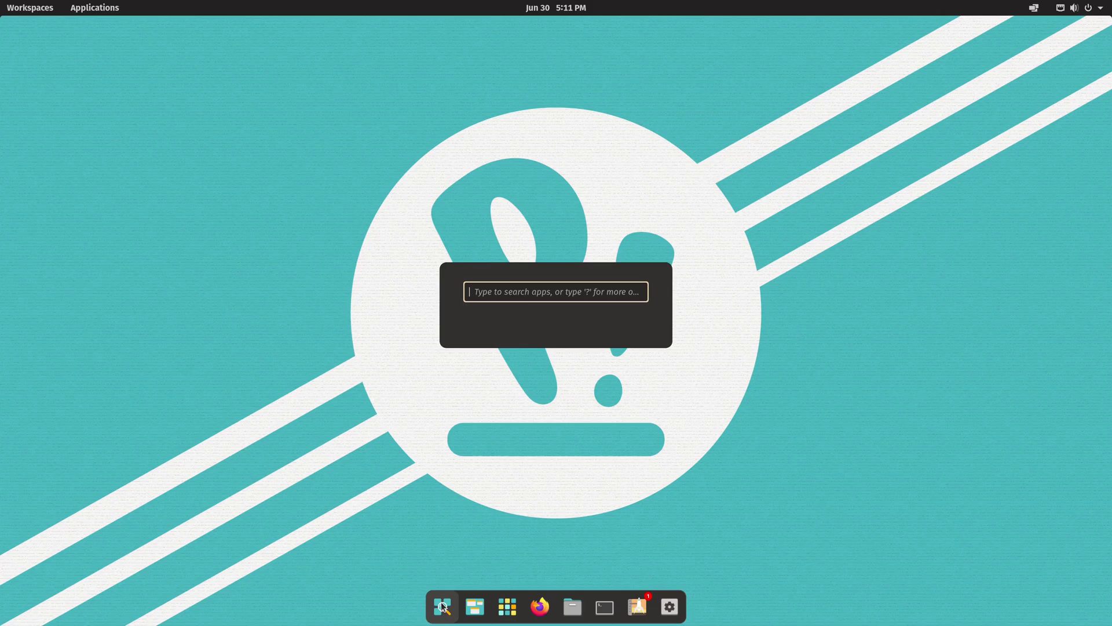
type("twe")
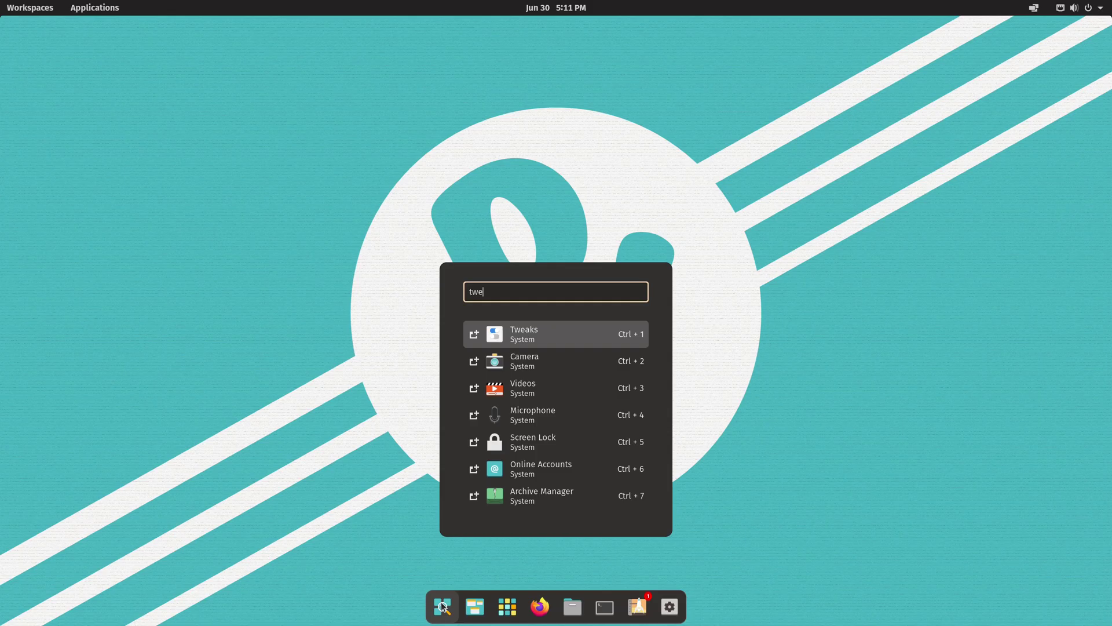
key("Return")
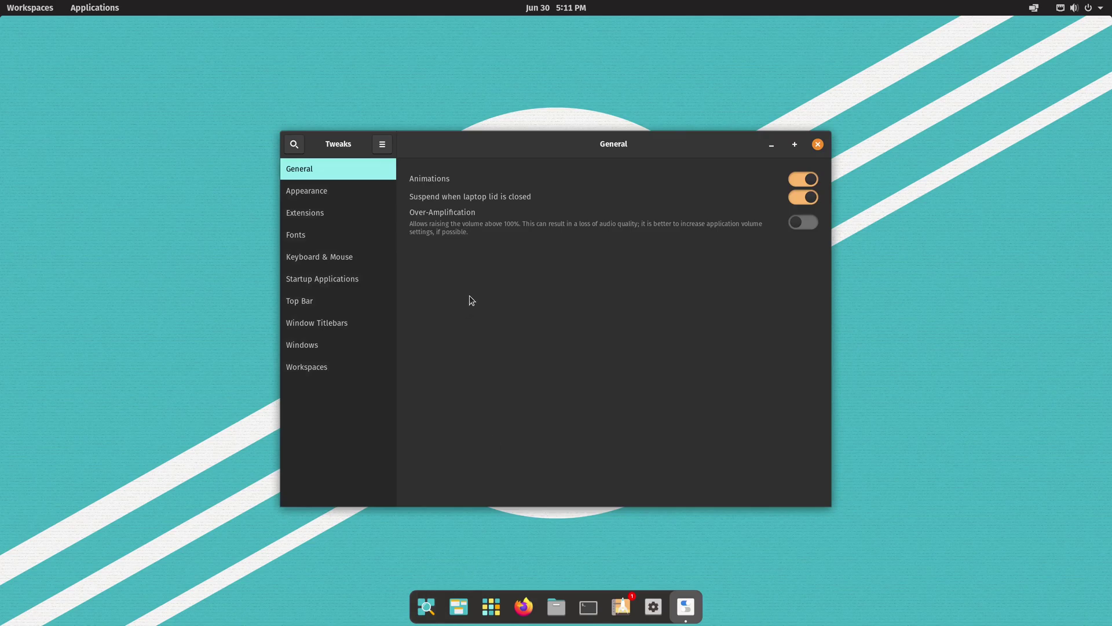
- Examine the application theme choices and the font, keyboard and mouse, top bar and window titlebar options in Tweaks, then close it
left_click(329, 193)
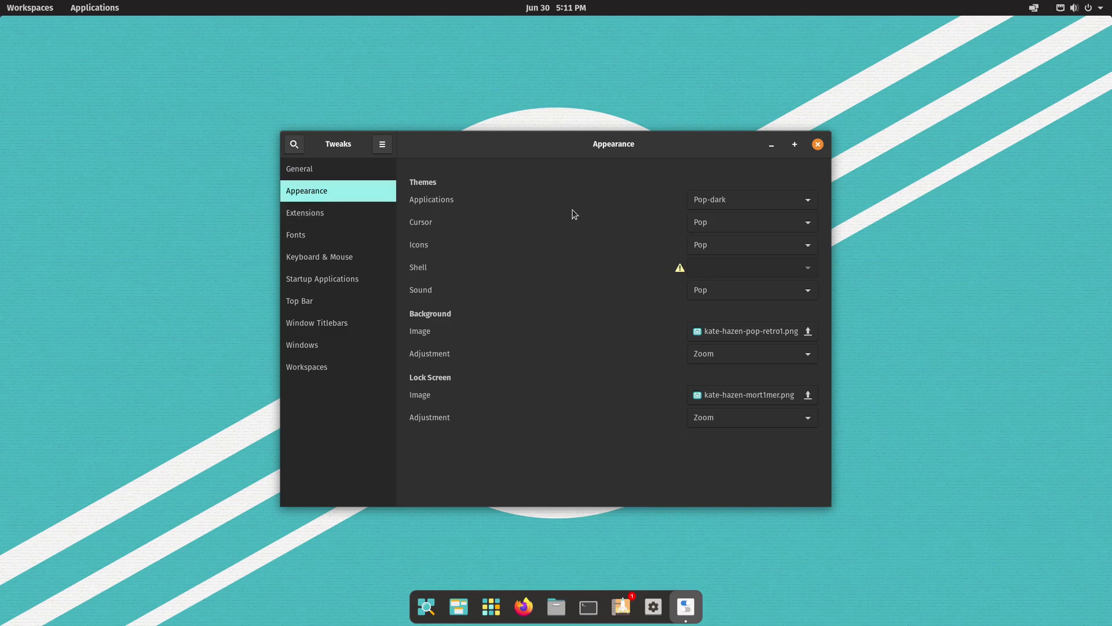
left_click(765, 200)
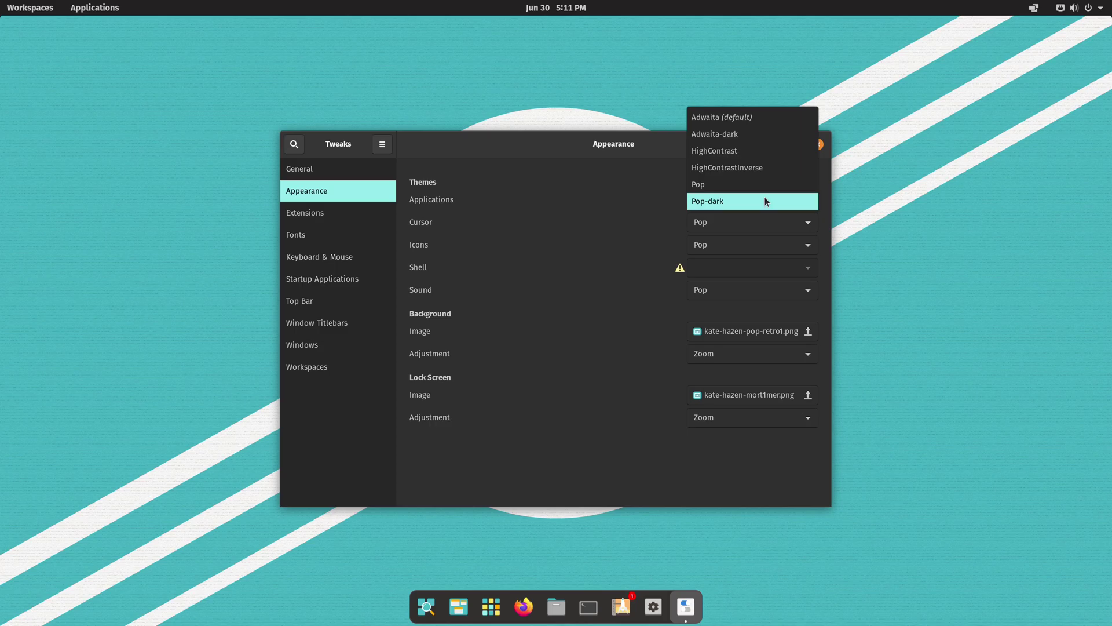
left_click(571, 210)
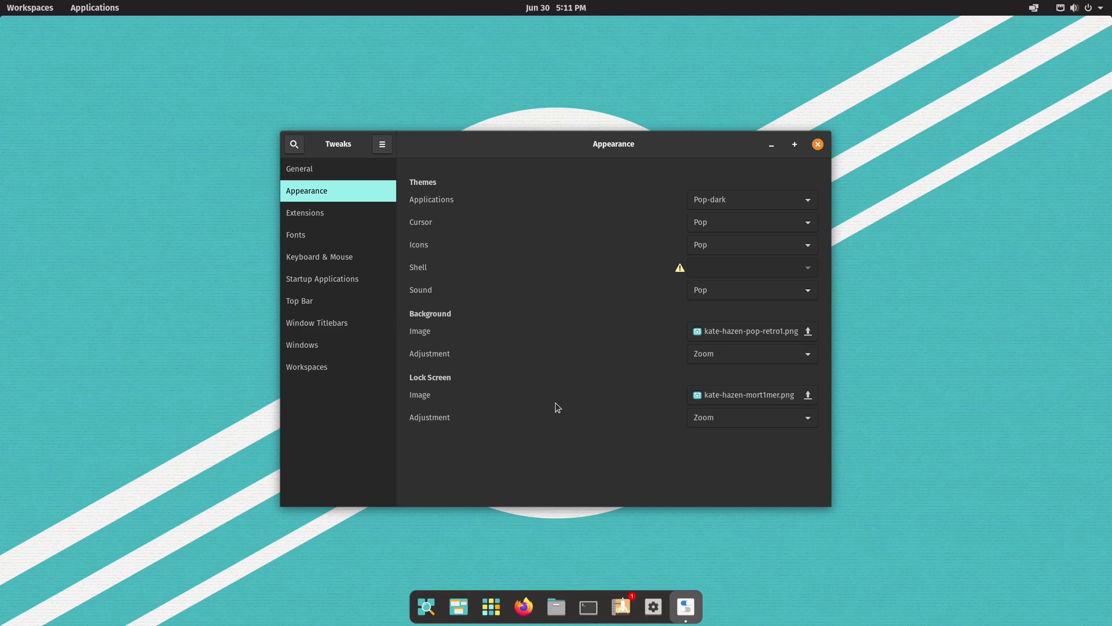
left_click(307, 242)
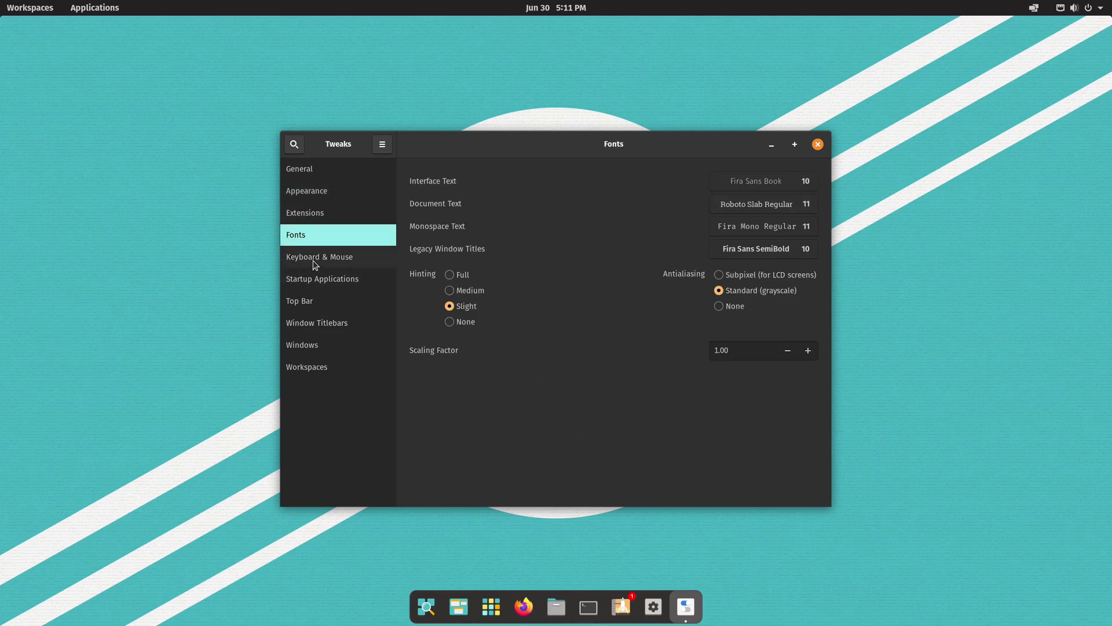
left_click(312, 259)
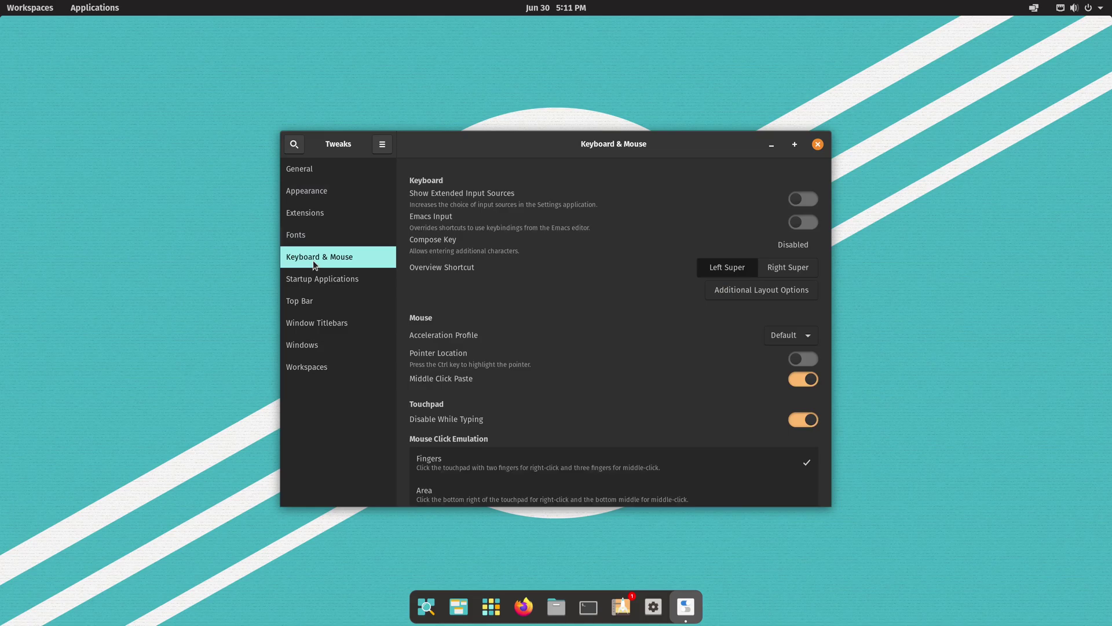
left_click(328, 305)
left_click(316, 329)
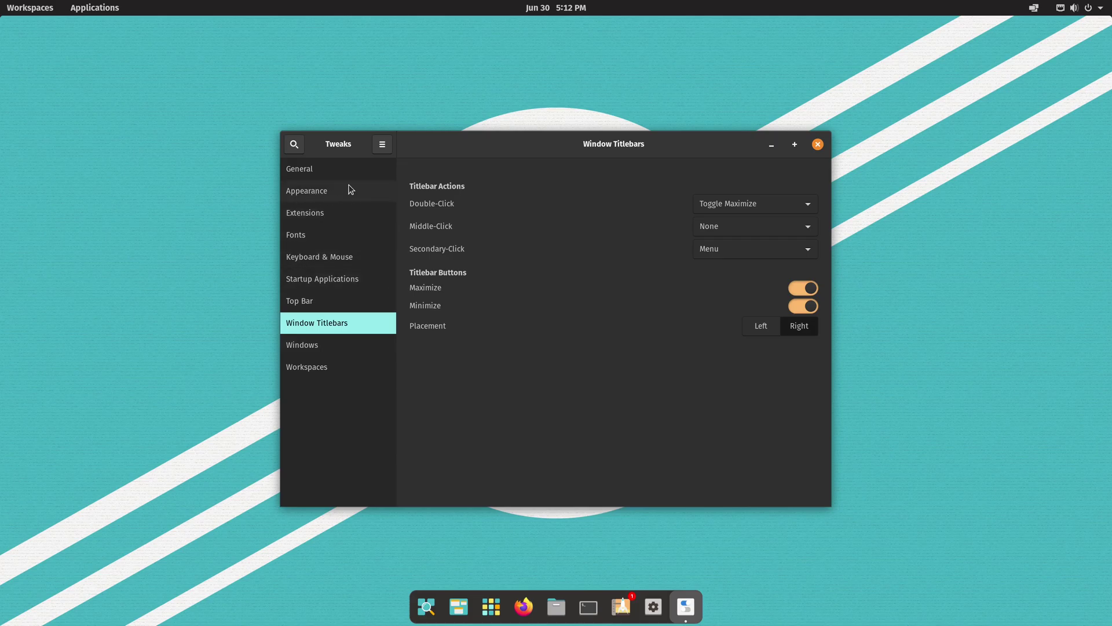
left_click(818, 145)
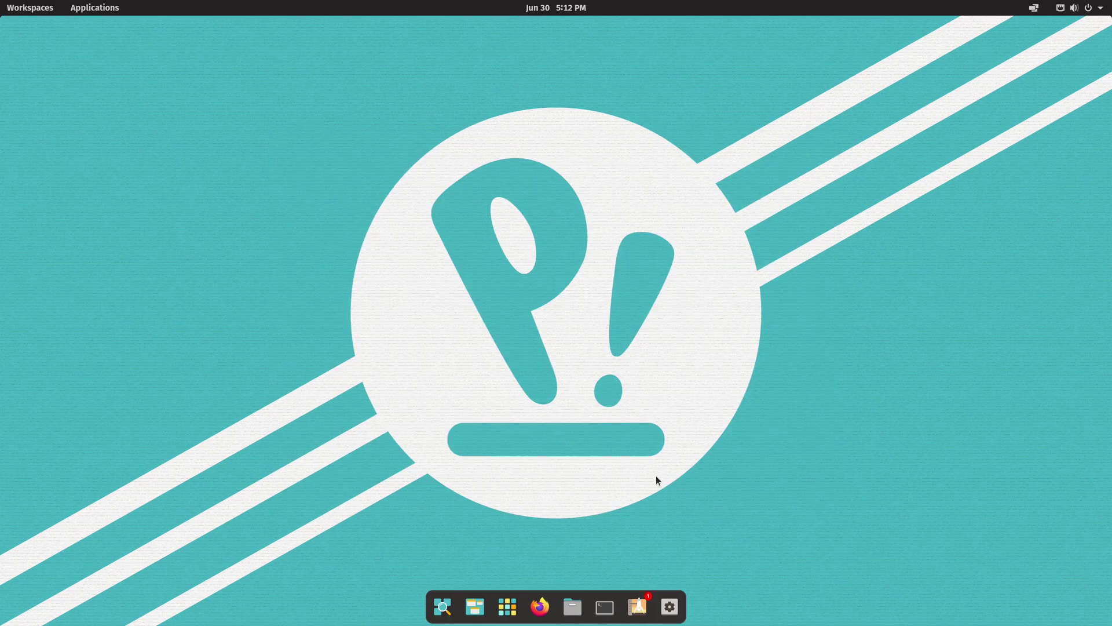
- View the system information on the About page of the system settings, including the hardware and OS details
left_click(672, 611)
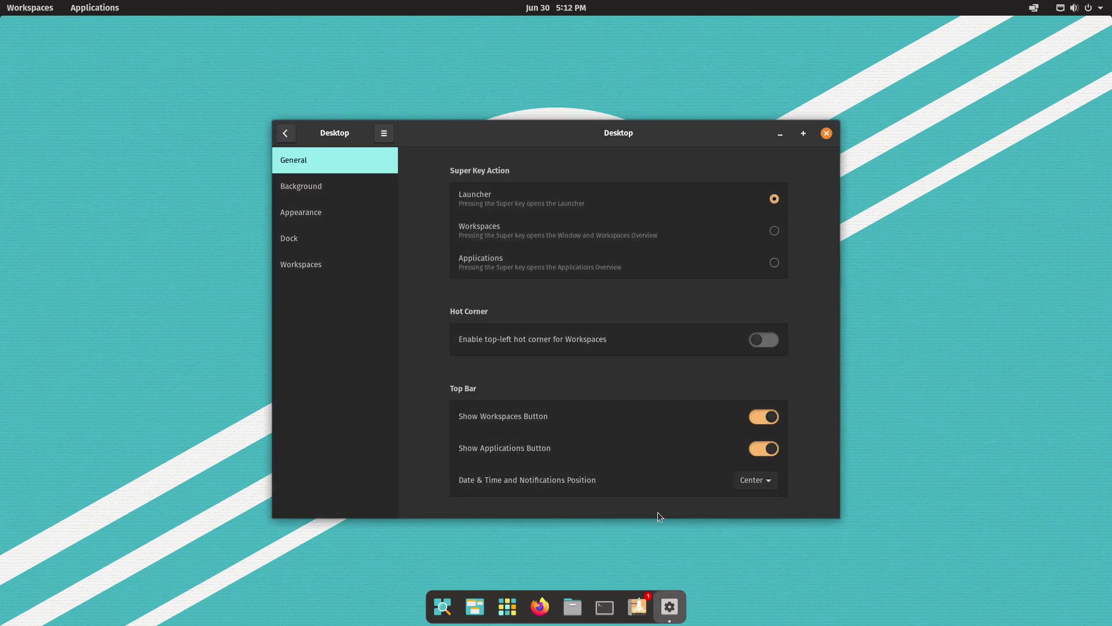
left_click(288, 136)
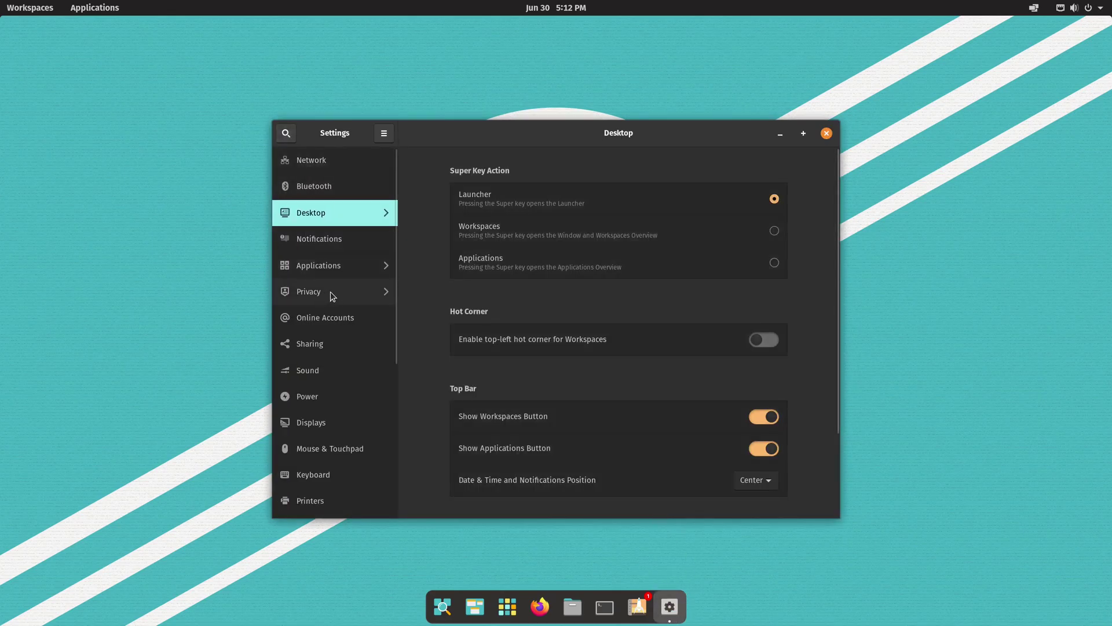
scroll(325, 312, "down", 5)
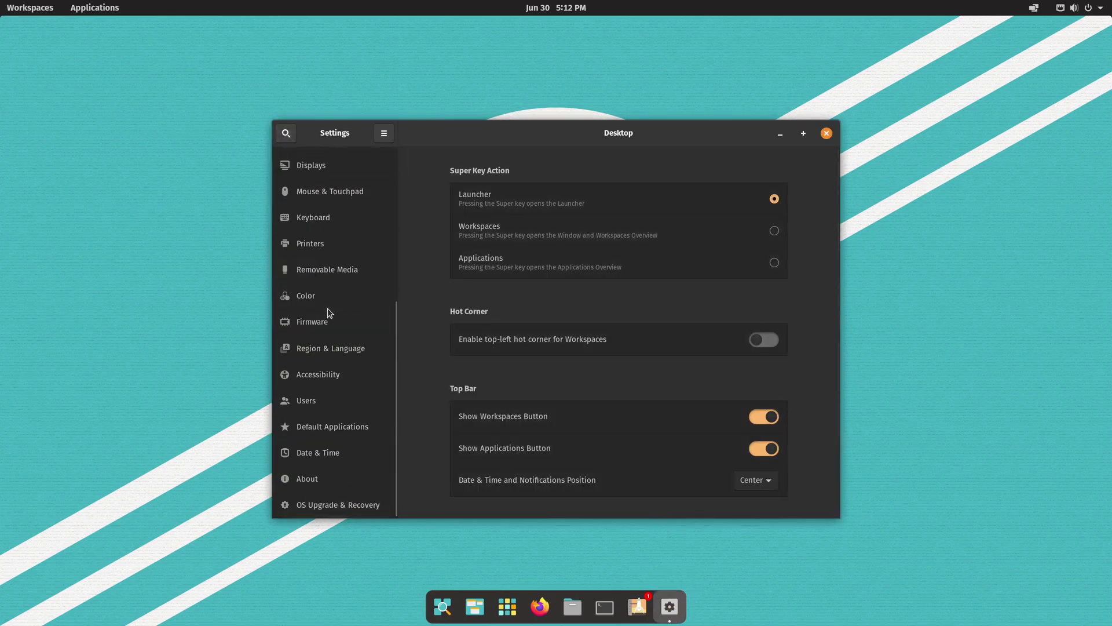
left_click(319, 479)
scroll(432, 382, "down", 3)
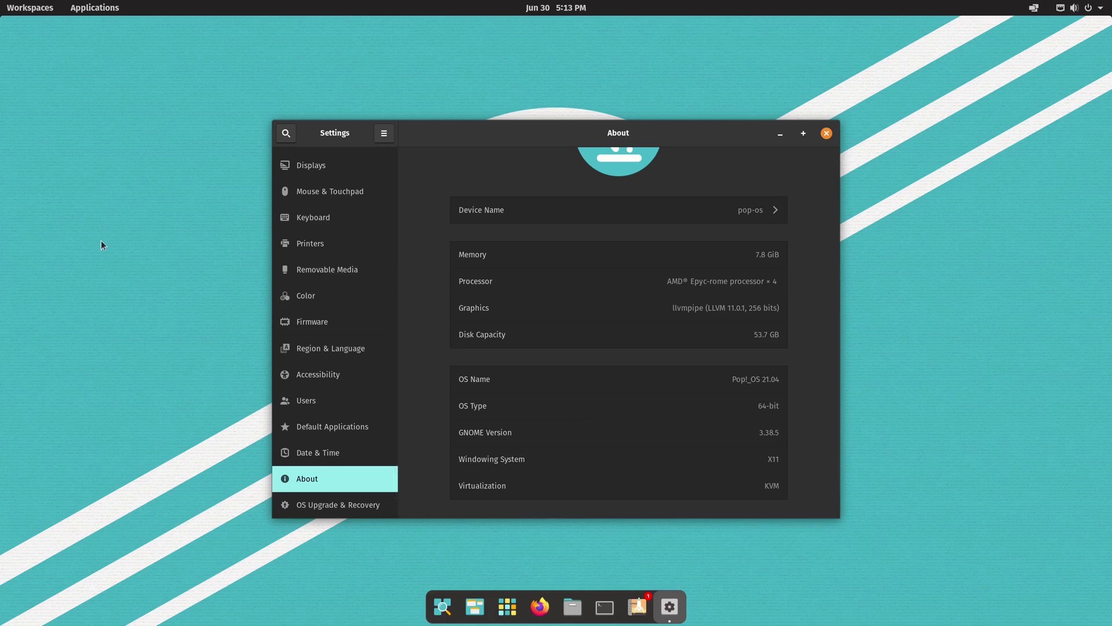
- Try moving the Settings window toward the second workspace in the workspaces overview and return it to the first workspace
left_click(474, 606)
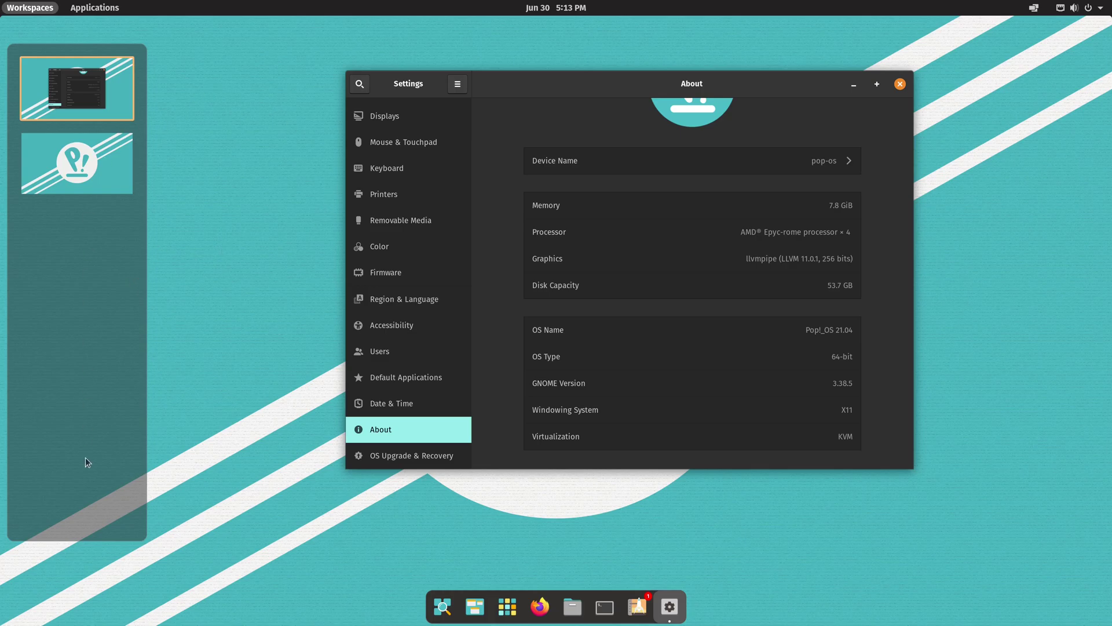
mouse_move(588, 91)
left_mouse_down()
mouse_move(248, 178)
mouse_move(154, 177)
mouse_move(173, 177)
left_mouse_up()
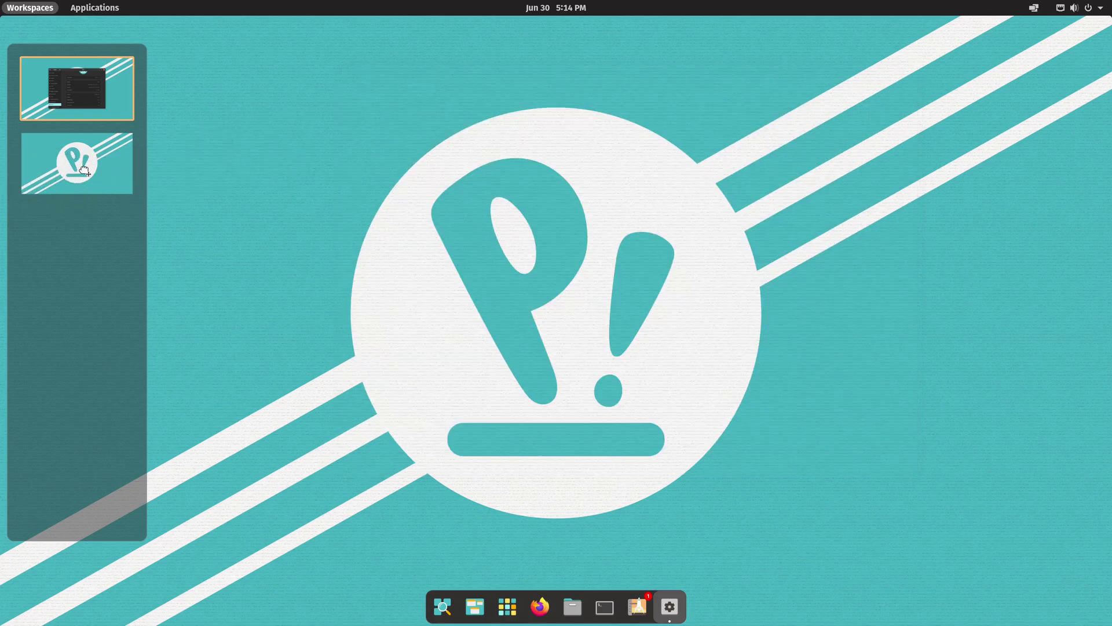
left_click_drag(340, 189, 672, 165)
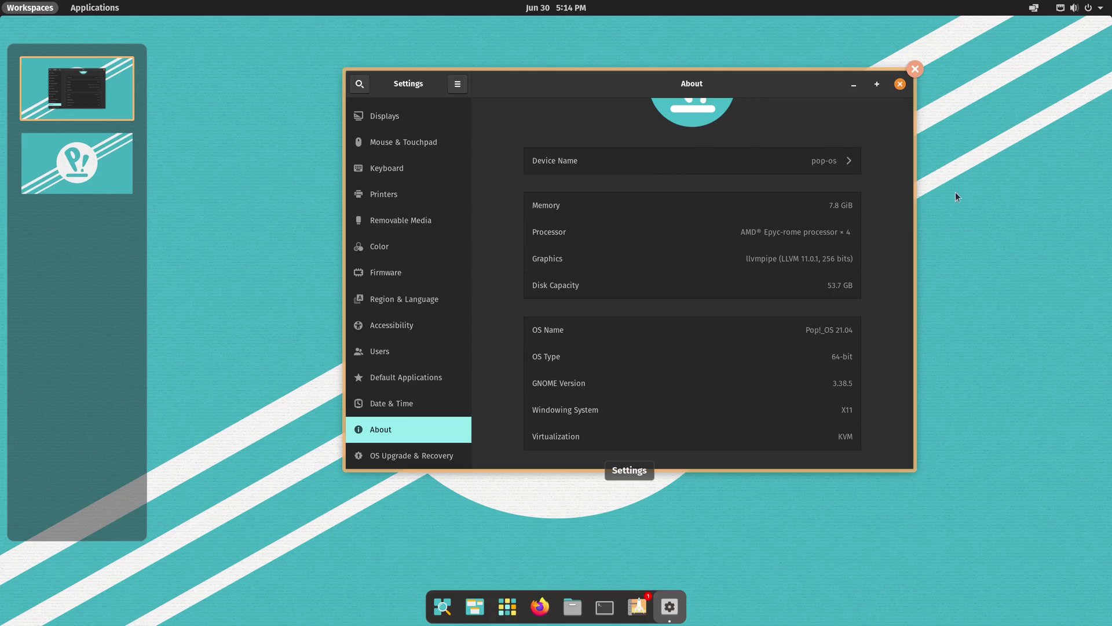
- Close the Settings window from the workspaces overview, leave the overview and check the window tiling options
left_click(914, 69)
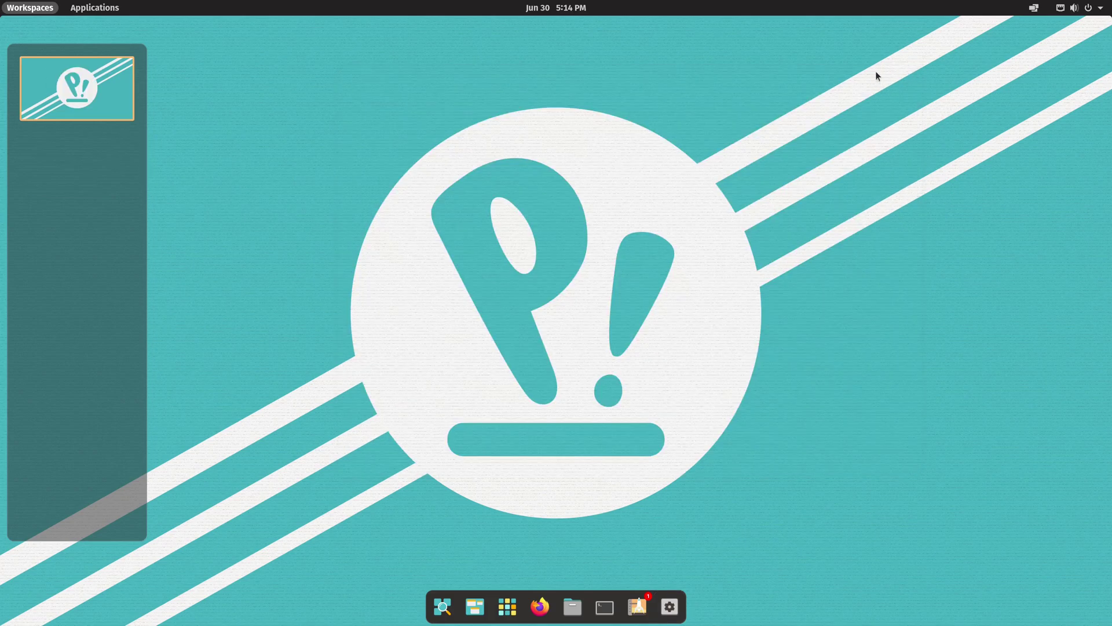
left_click(540, 294)
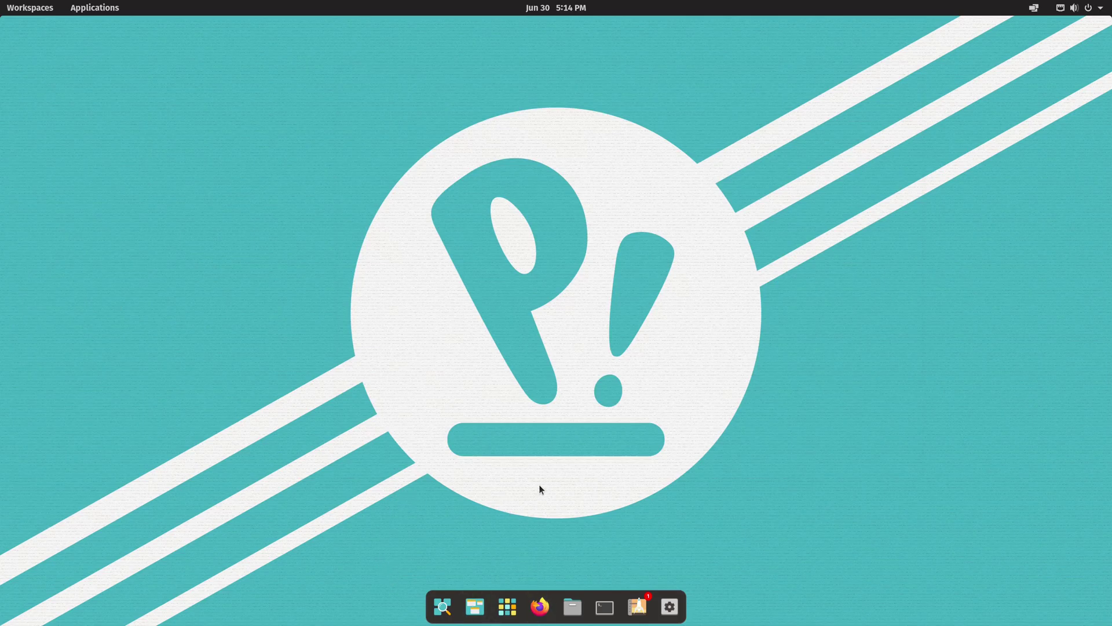
left_click(1036, 8)
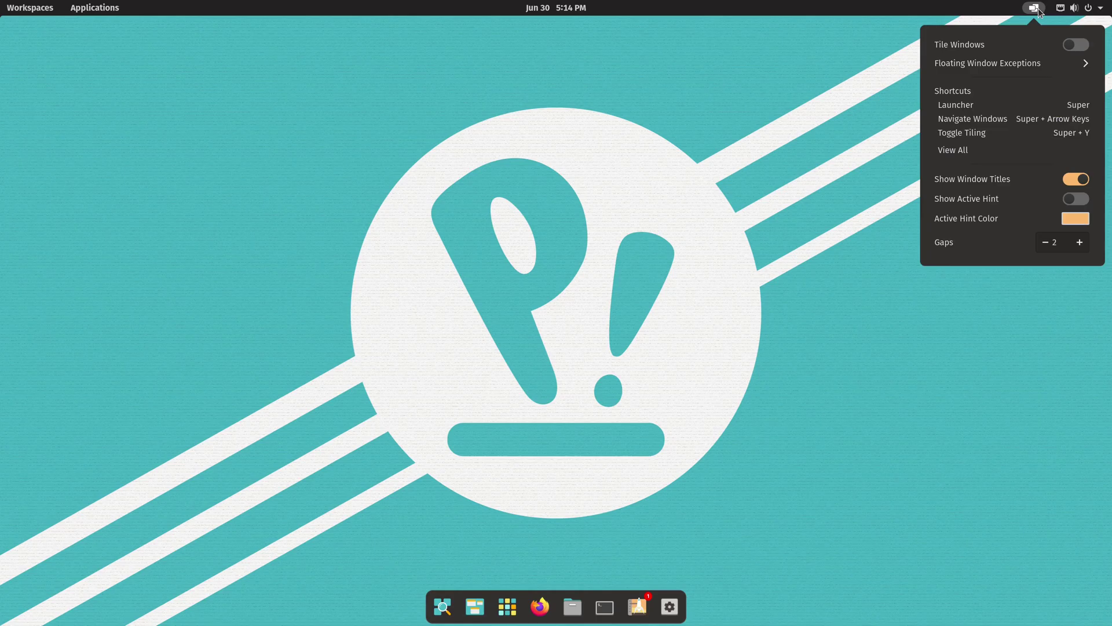
left_click(1038, 11)
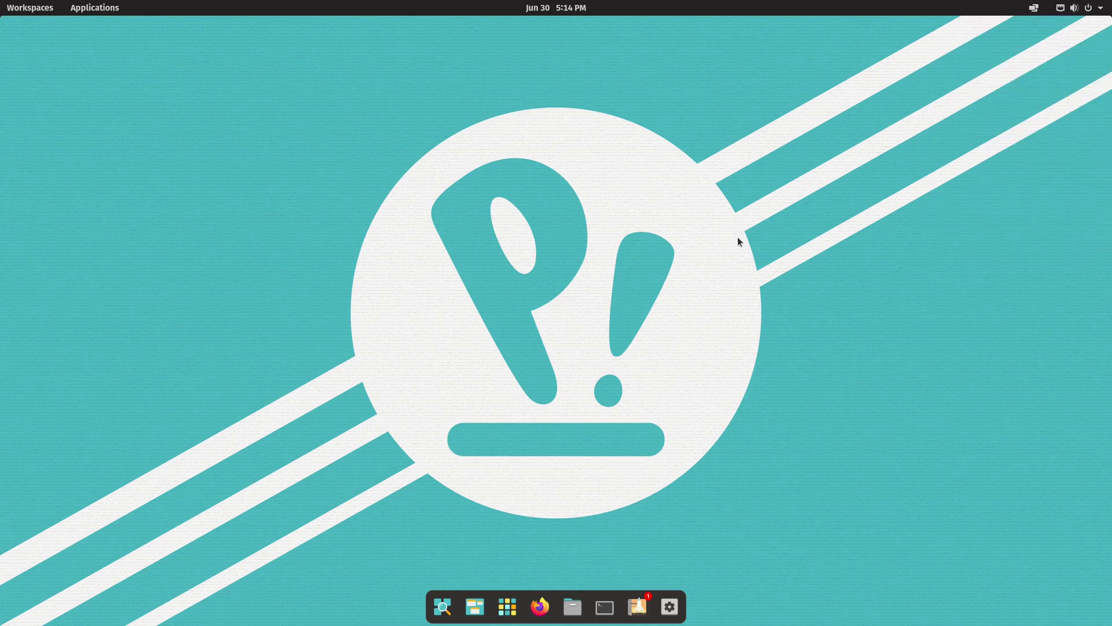
- Open the file manager, a terminal and the Pop!_Shop so that three windows are on the desktop
left_click(572, 607)
left_click(604, 611)
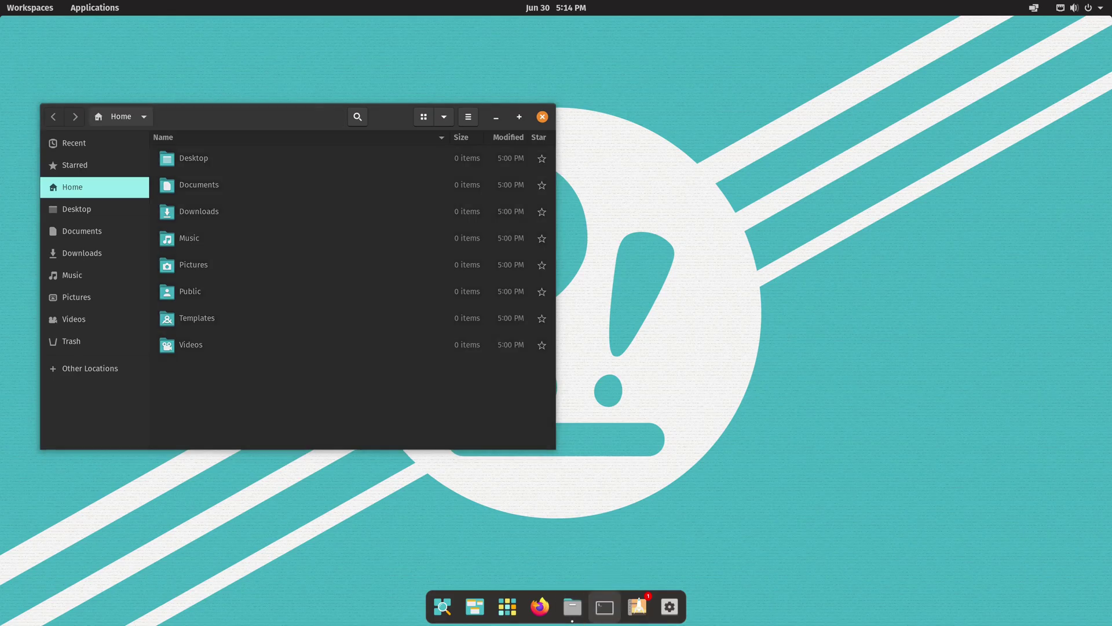
left_click(638, 607)
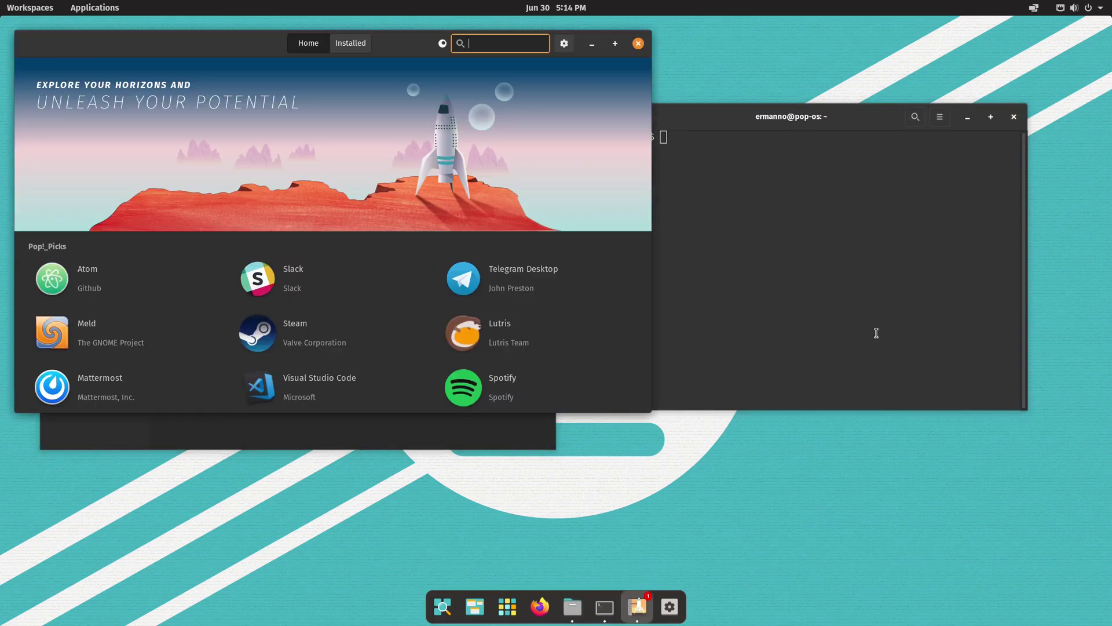
- Turn on Tile Windows to arrange the open windows automatically, and turn it off again after viewing the layout
left_click(1035, 8)
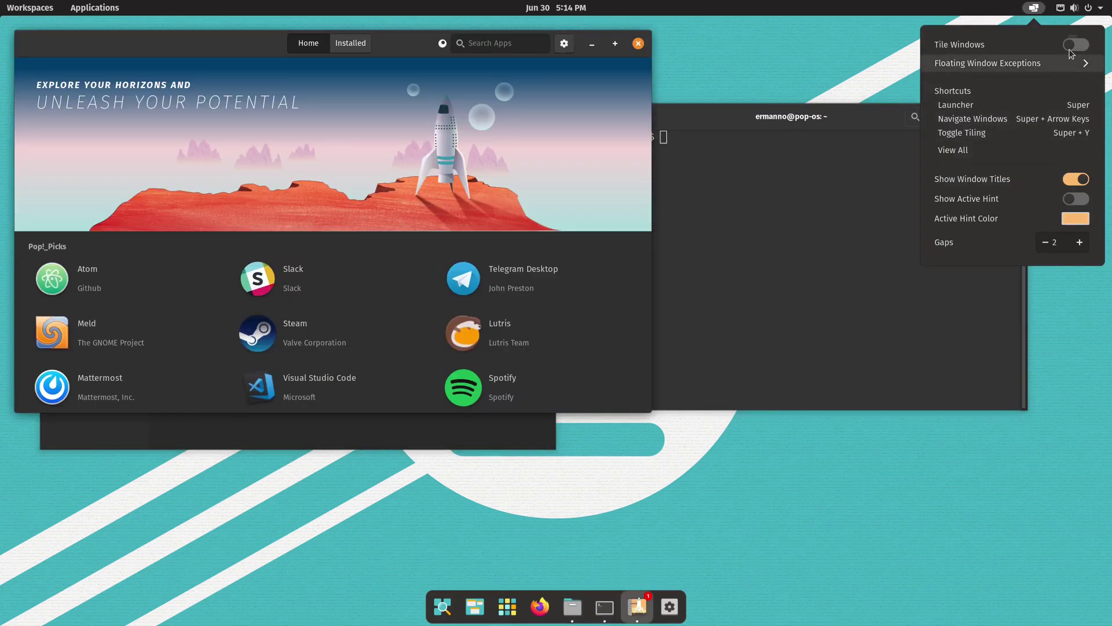
left_click(1074, 46)
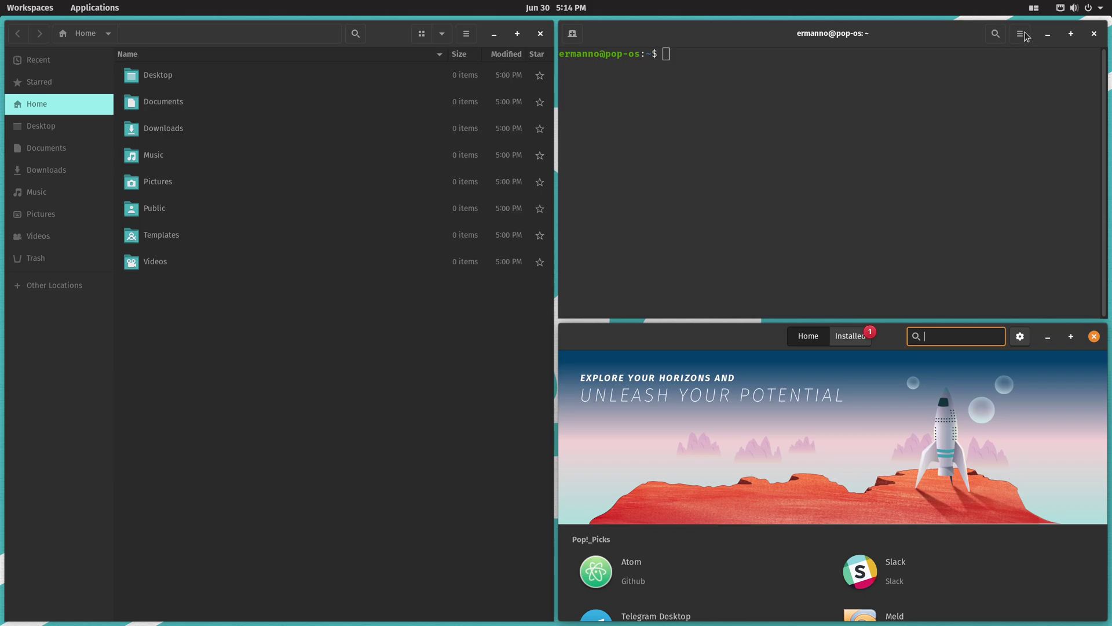
left_click(1034, 8)
left_click(1075, 45)
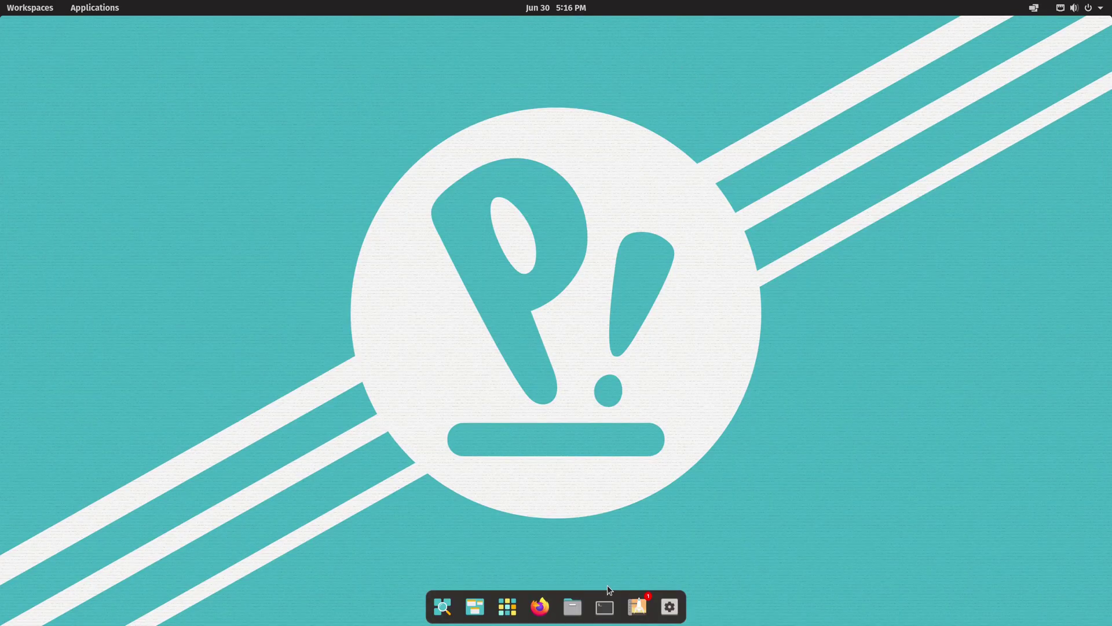
- Open a terminal, move it toward the middle of the desktop, check memory usage with "free -h" and clear the output
left_click(605, 605)
left_click_drag(246, 131, 537, 99)
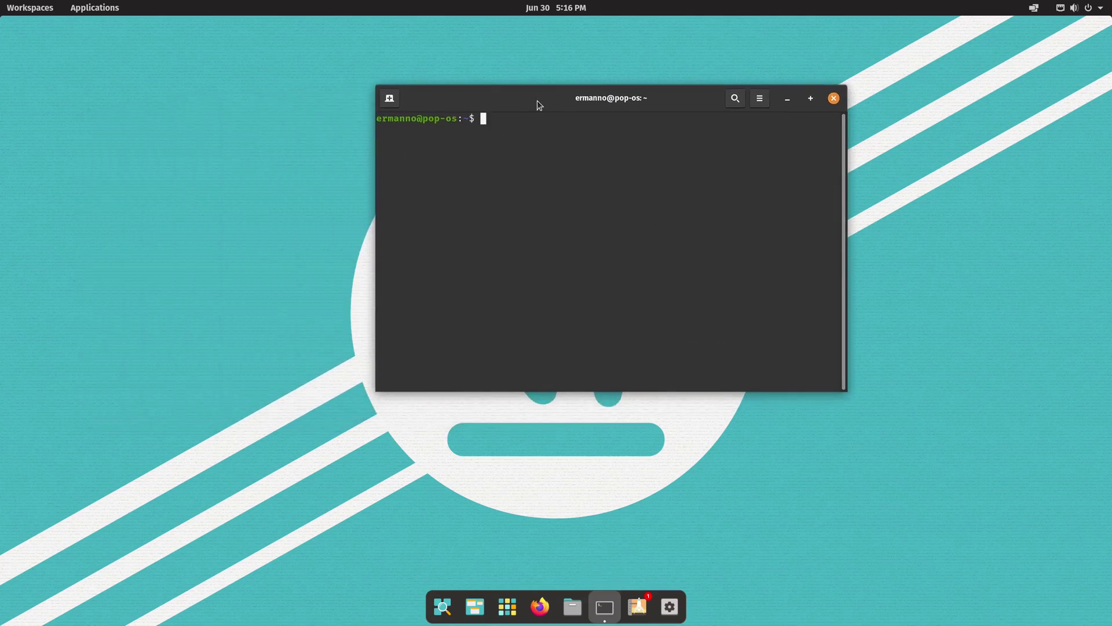
type("free -h")
key("Return")
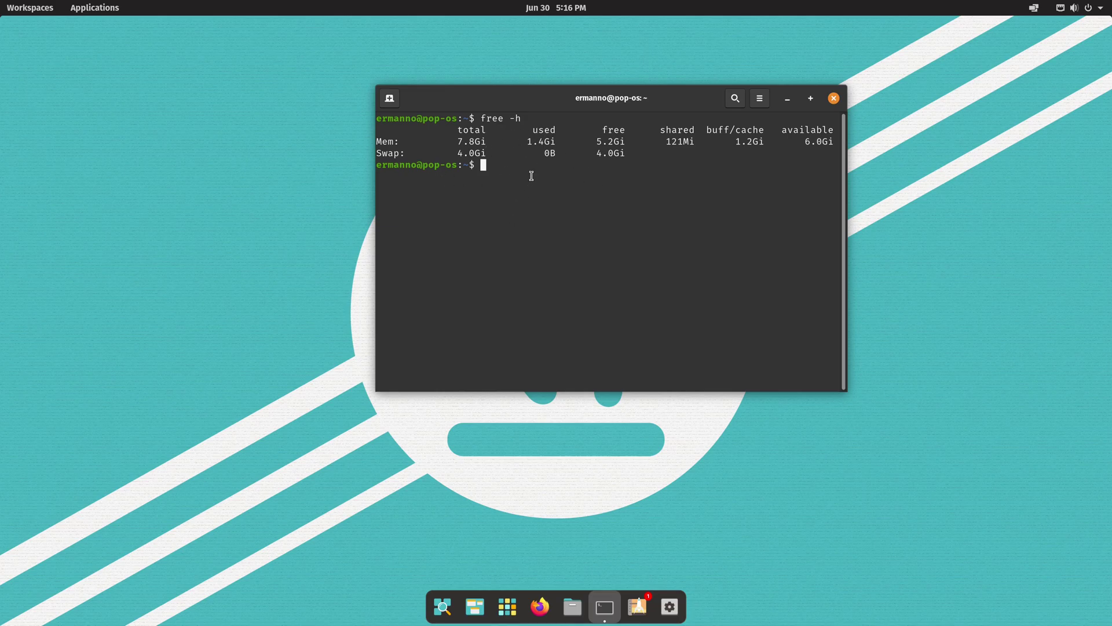
key("ctrl+l")
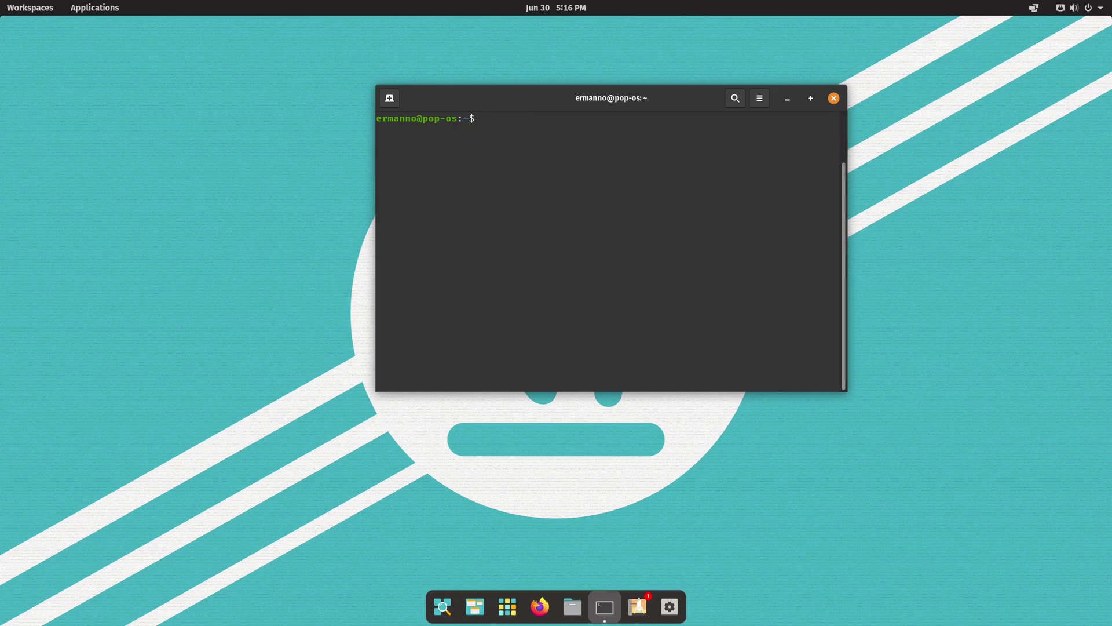
- List the block devices with "lsblk", examine the sizes and mount points of the vda partitions, and clear the terminal
type("lsblk")
key("Return")
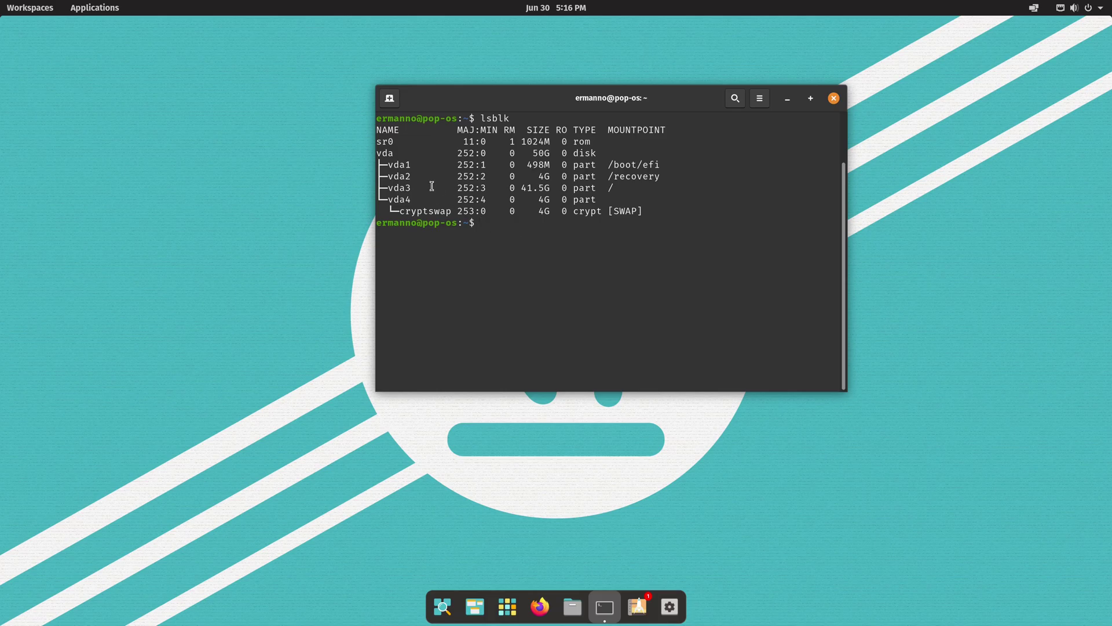
double_click(397, 153)
left_click(582, 166)
left_click_drag(527, 166, 549, 167)
left_click_drag(538, 176, 662, 177)
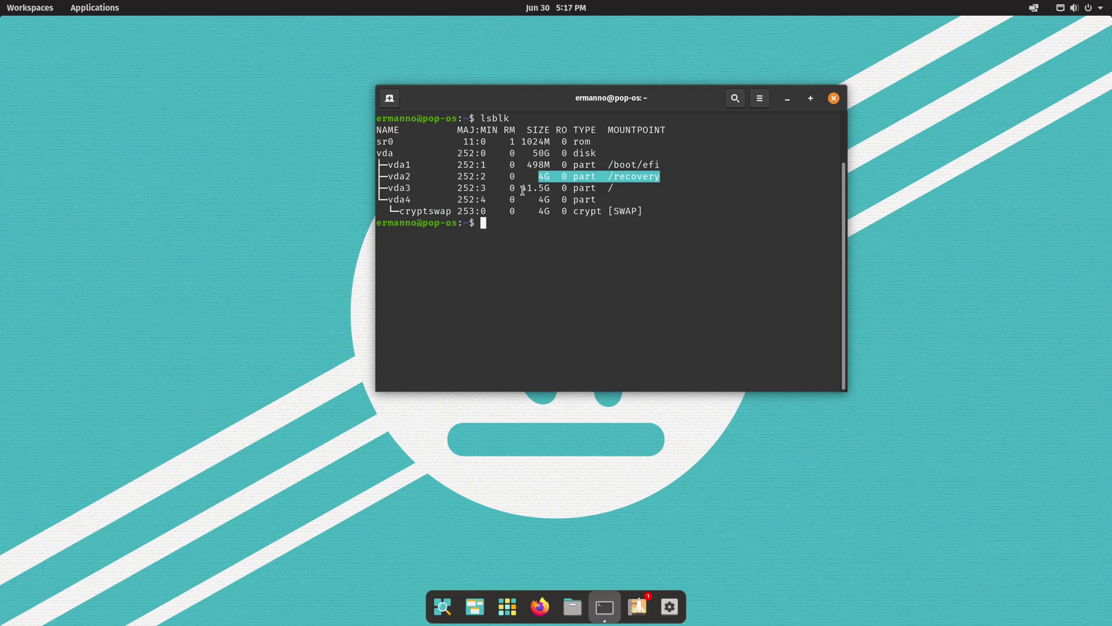
left_click_drag(522, 189, 598, 189)
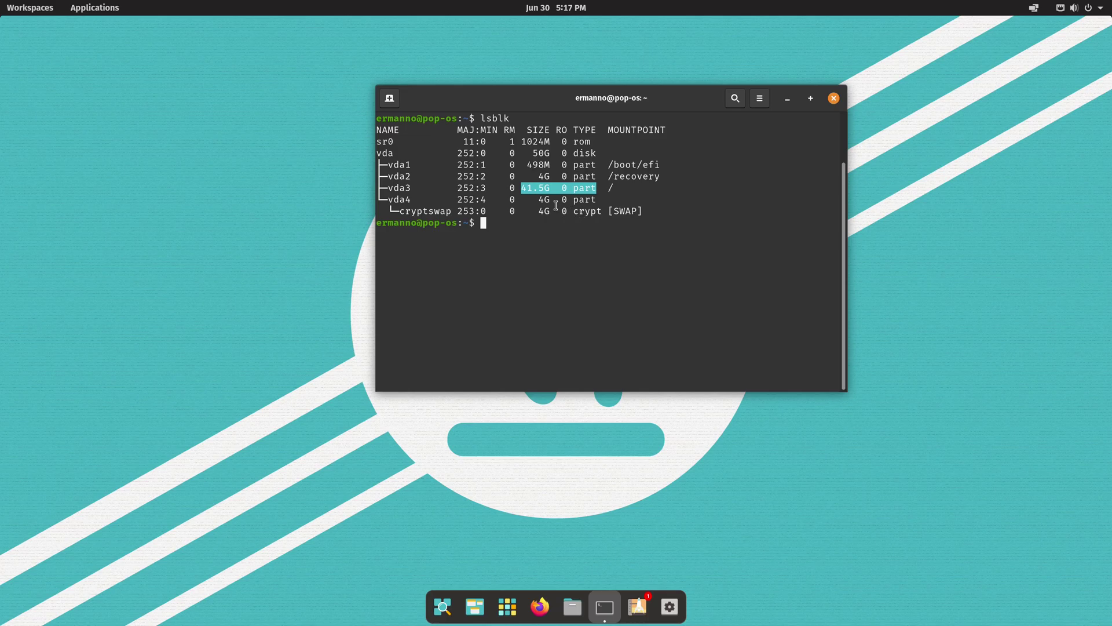
left_click(512, 235)
key("ctrl+l")
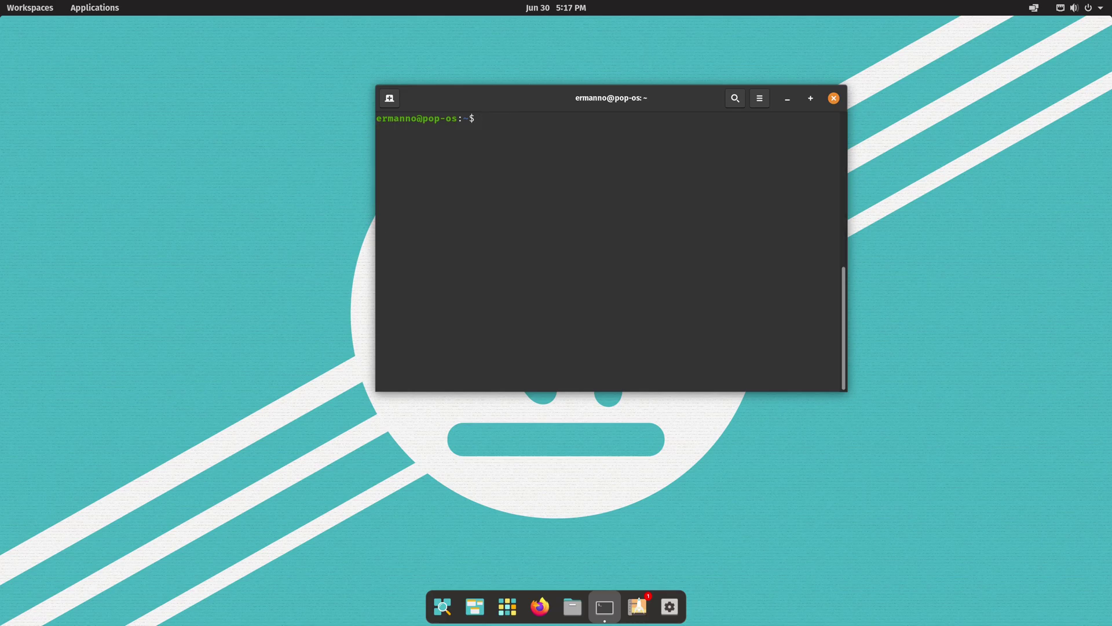
- Display the file system table with "cat /etc/fstab", make the terminal full screen and print the file again on a cleared screen
type("cat /etc/fs")
key("Tab")
key("Return")
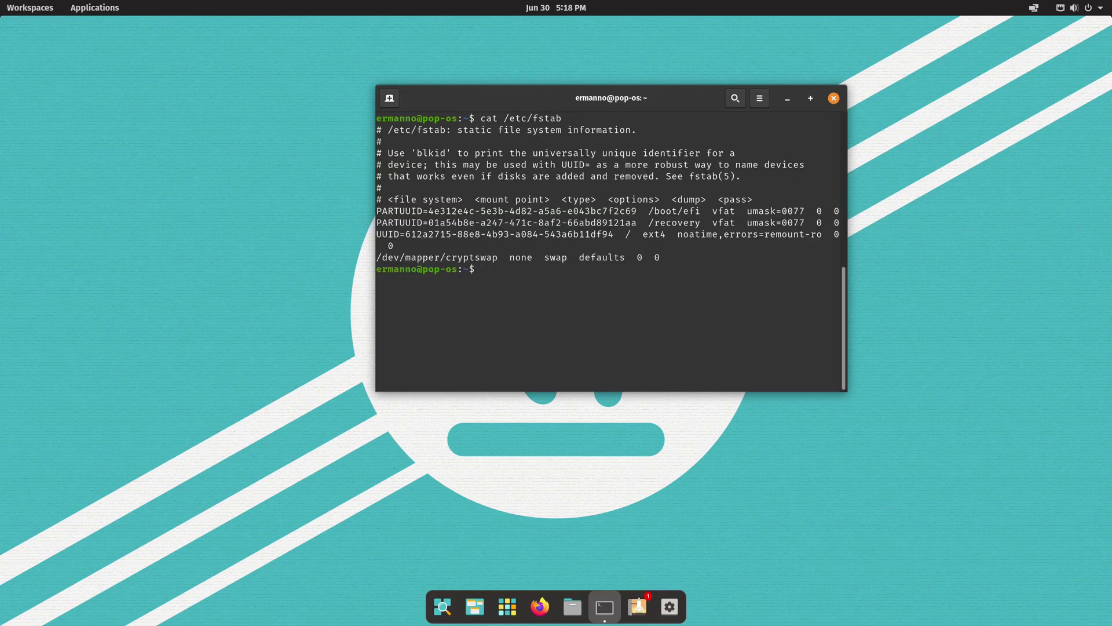
key("F11")
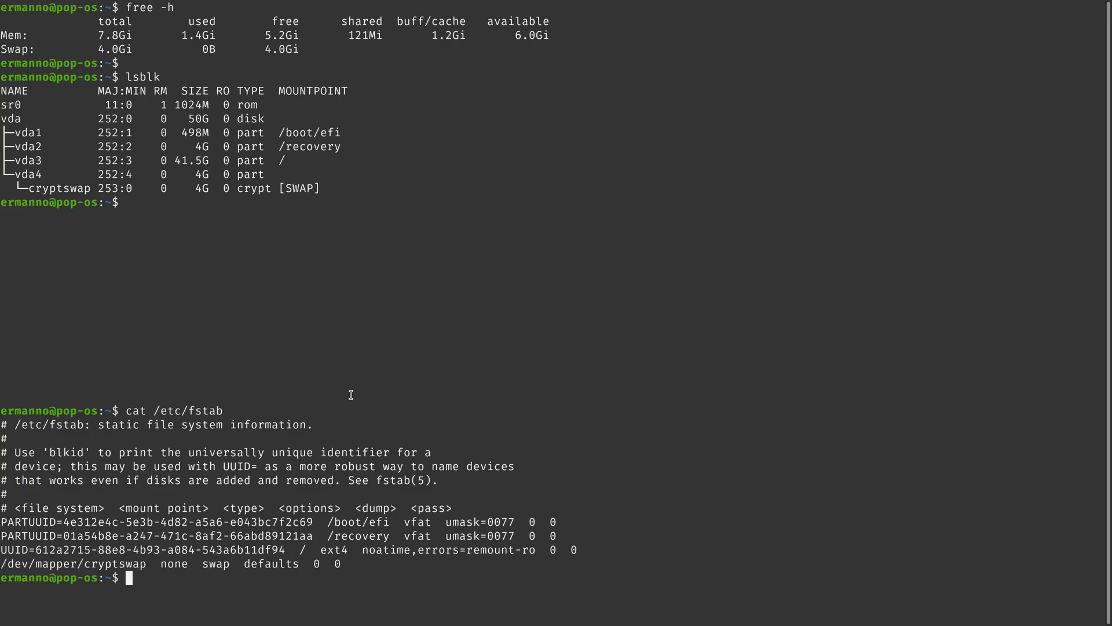
key("ctrl+l")
type("cat /etc/fstab")
key("Return")
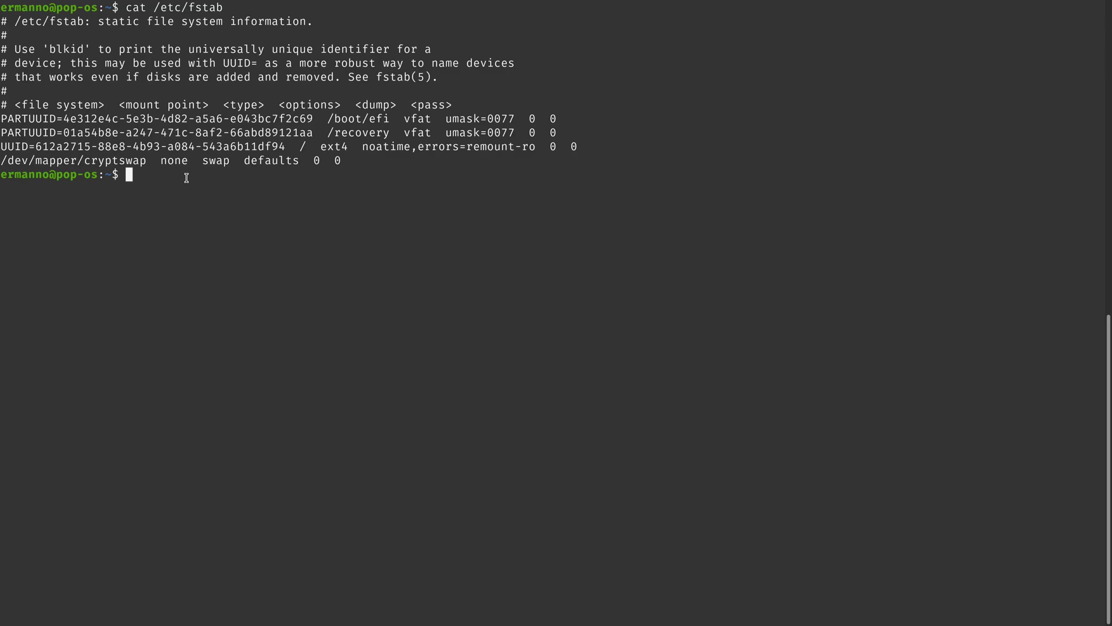
- Clear the full-screen terminal, enlarge its text one level and end the session to close it
key("ctrl+l")
key("ctrl+plus")
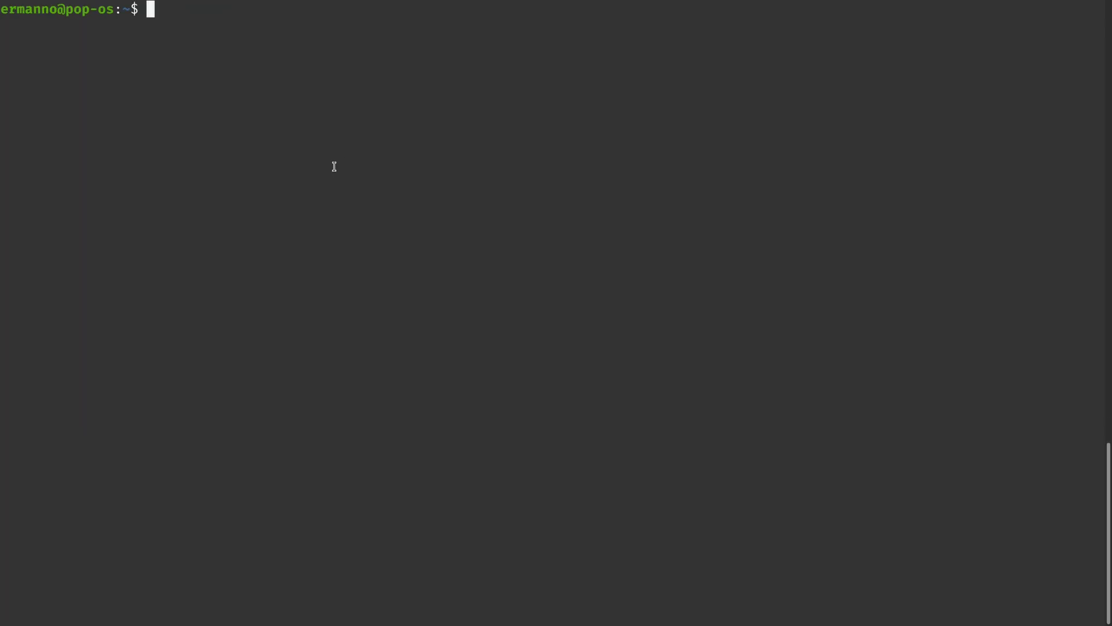
key("ctrl+d")
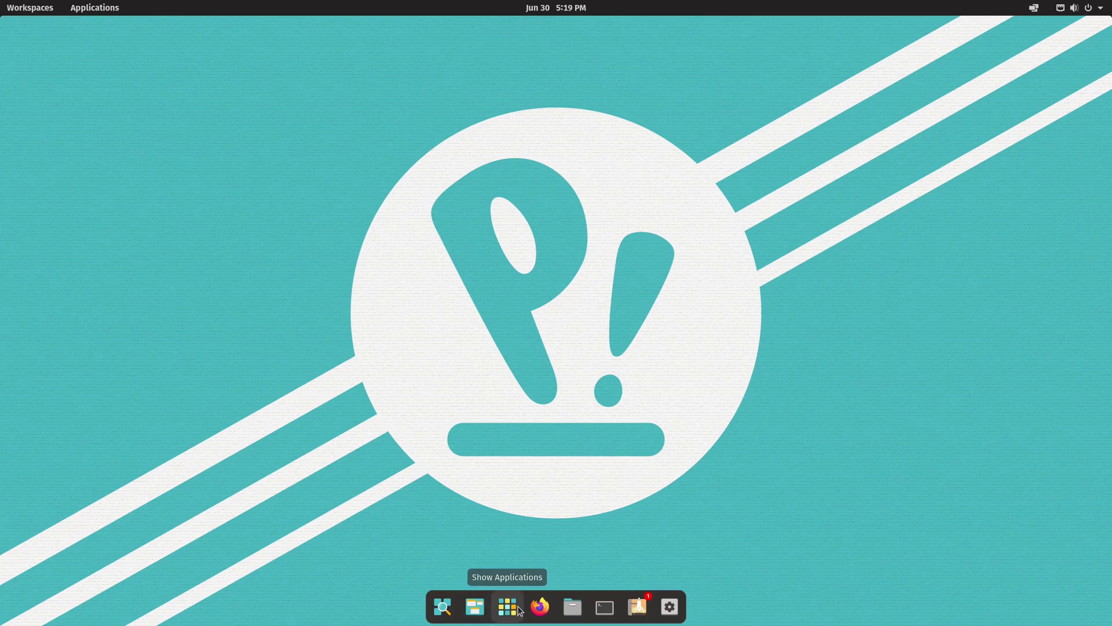
- View the workspaces overview of the empty desktop and close it again
left_click(476, 616)
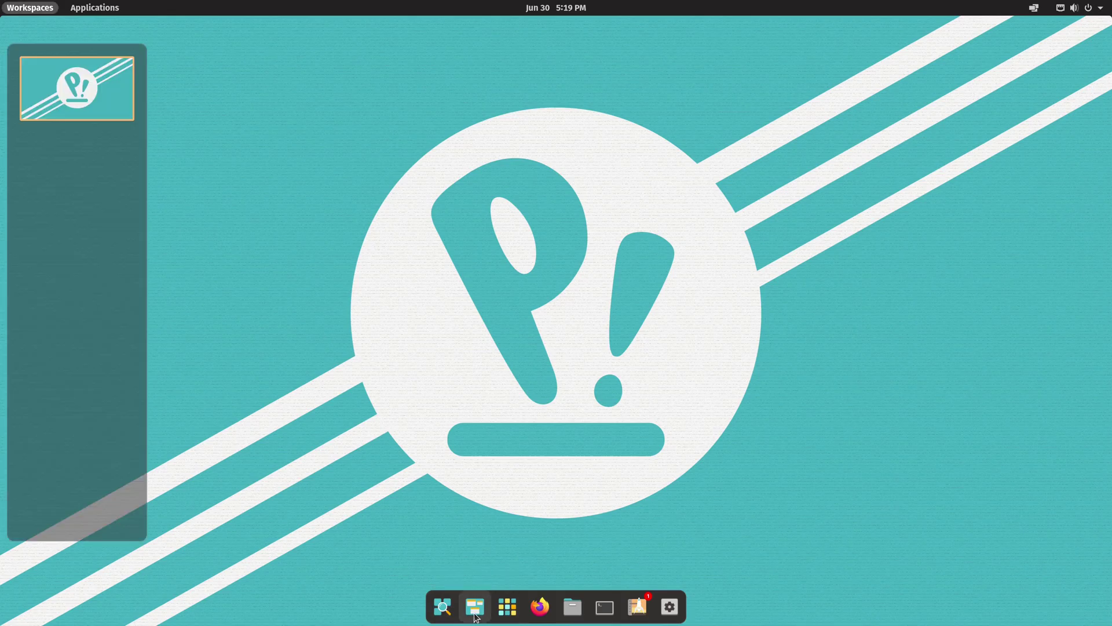
left_click(478, 614)
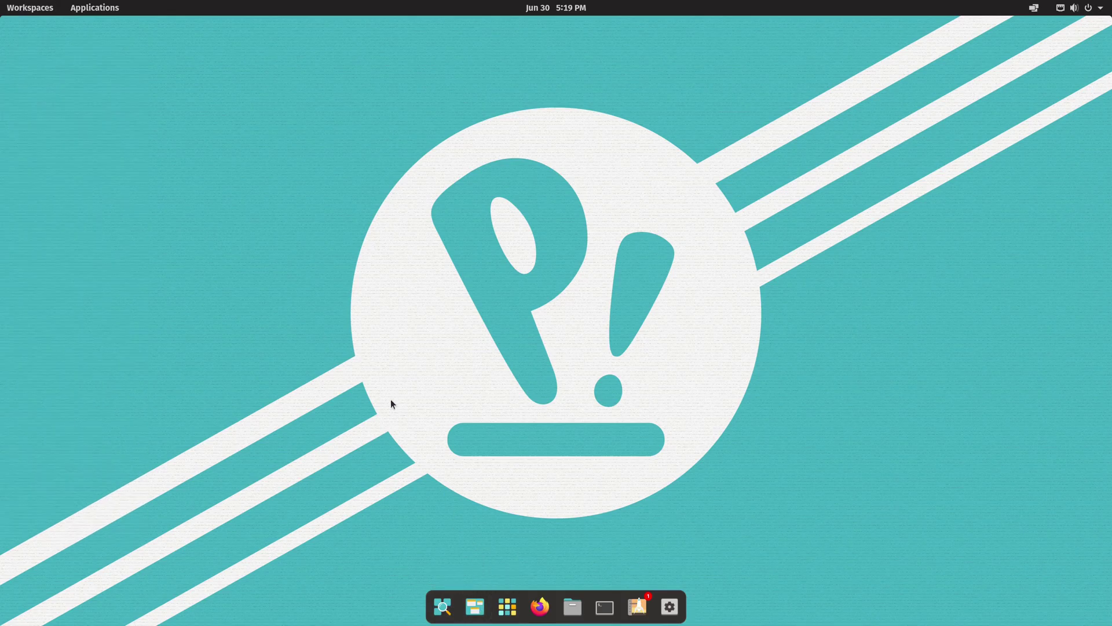